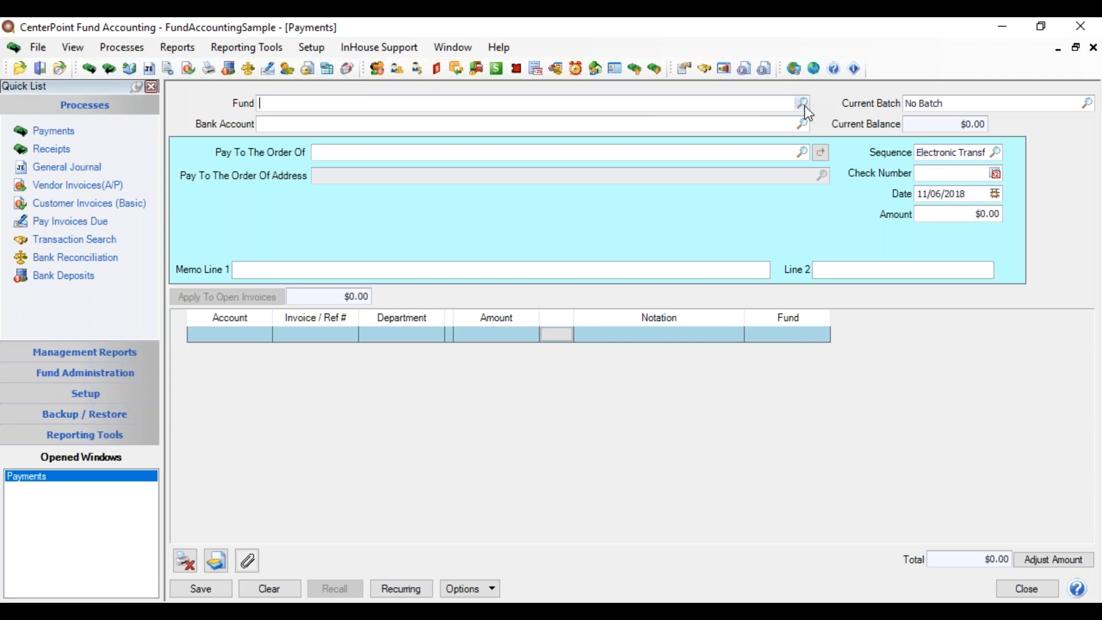
Look up and choose CenterPoint Village-General as the payment's fund, and replace it with Street Fund
{"action": "left_click", "coordinate": [804, 105]}
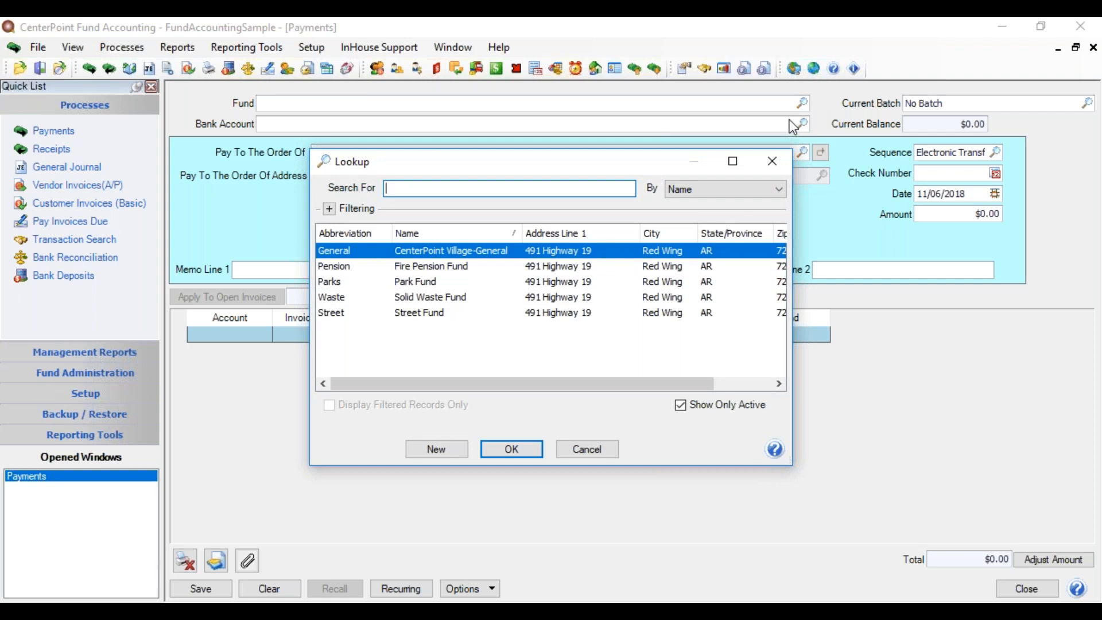
{"action": "double_click", "coordinate": [498, 253]}
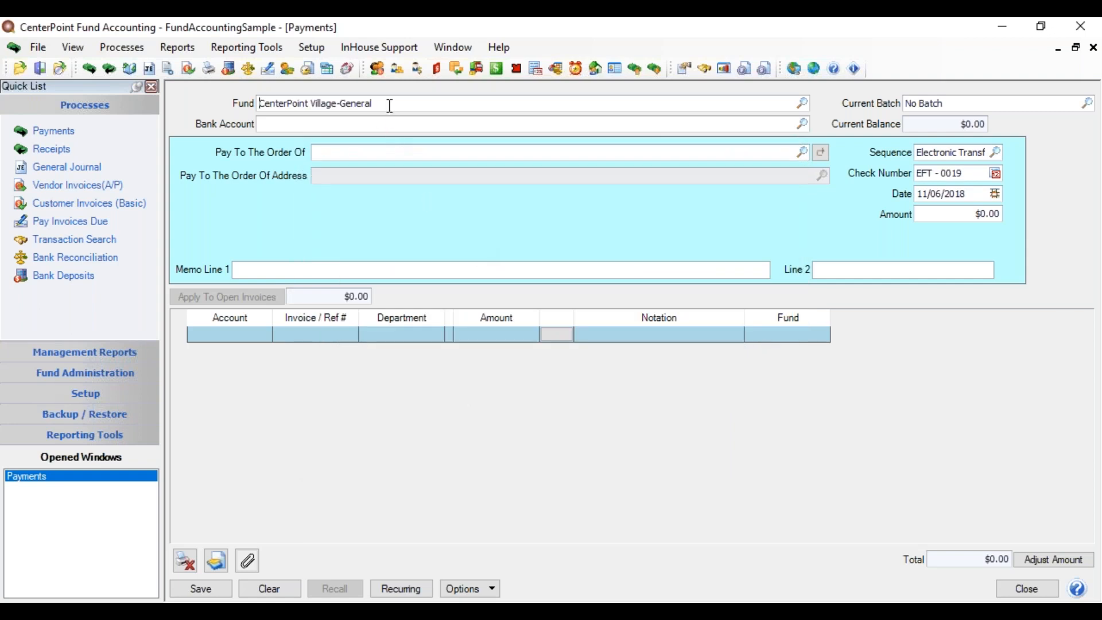
{"action": "left_click_drag", "start_coordinate": [391, 100], "coordinate": [105, 135]}
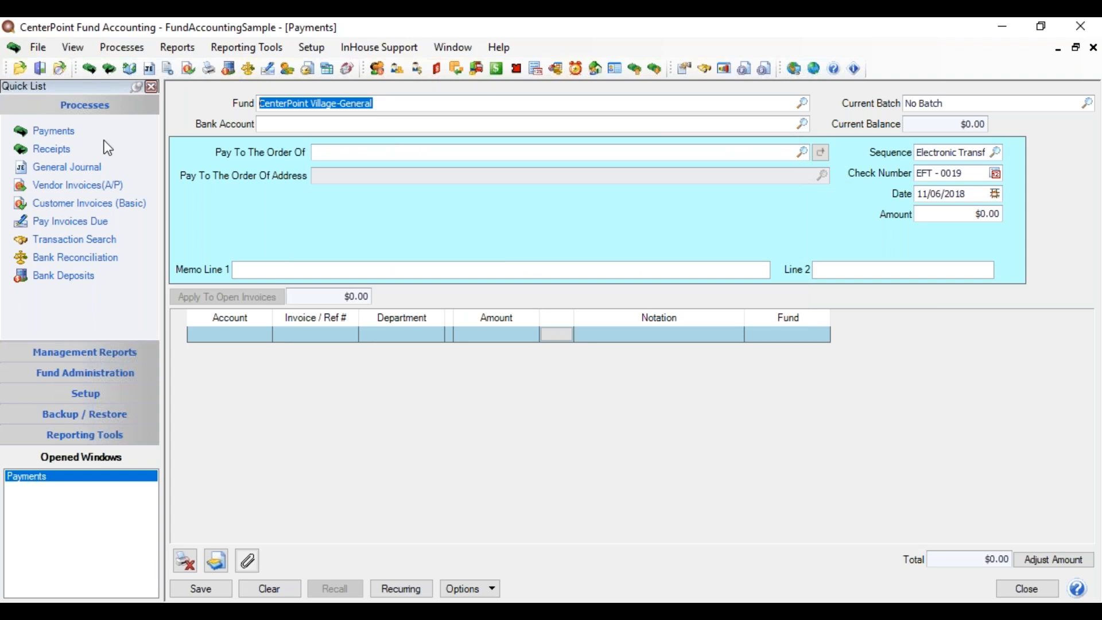
{"action": "type", "text": "str"}
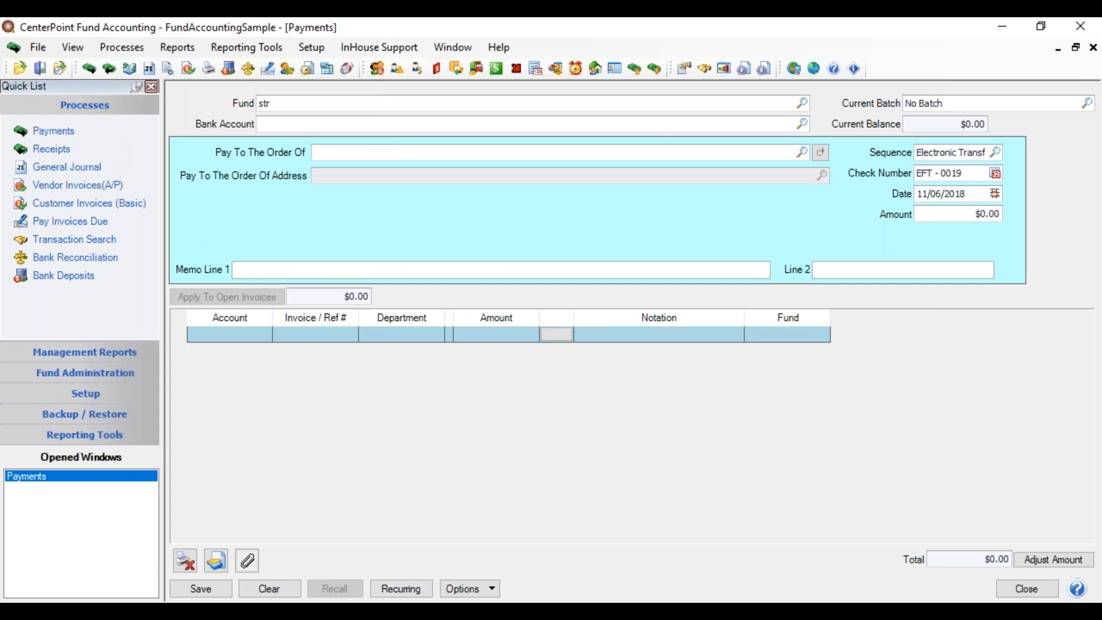
{"action": "key", "text": "Tab"}
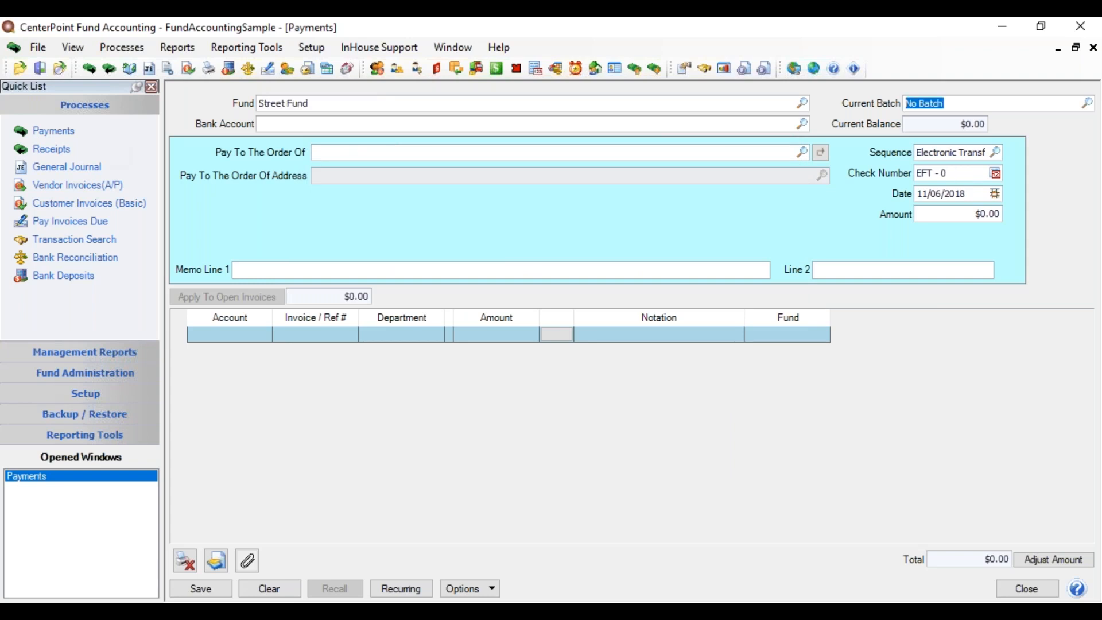
Set Street Fund as the default for the payment's Fund field and clear that default again
{"action": "right_click", "coordinate": [323, 103]}
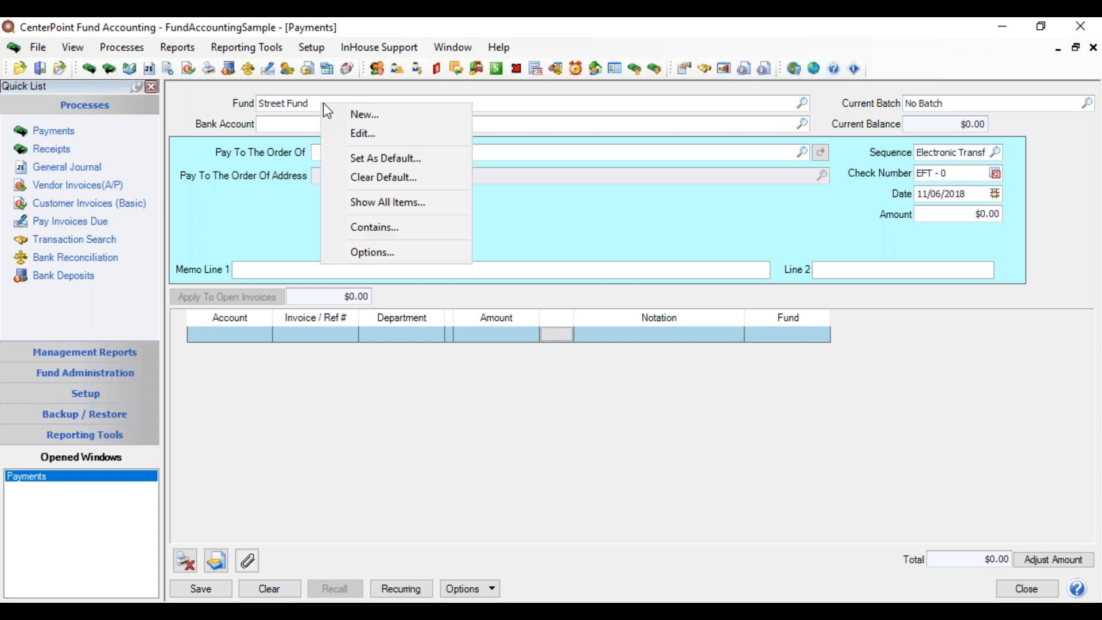
{"action": "left_click", "coordinate": [424, 161]}
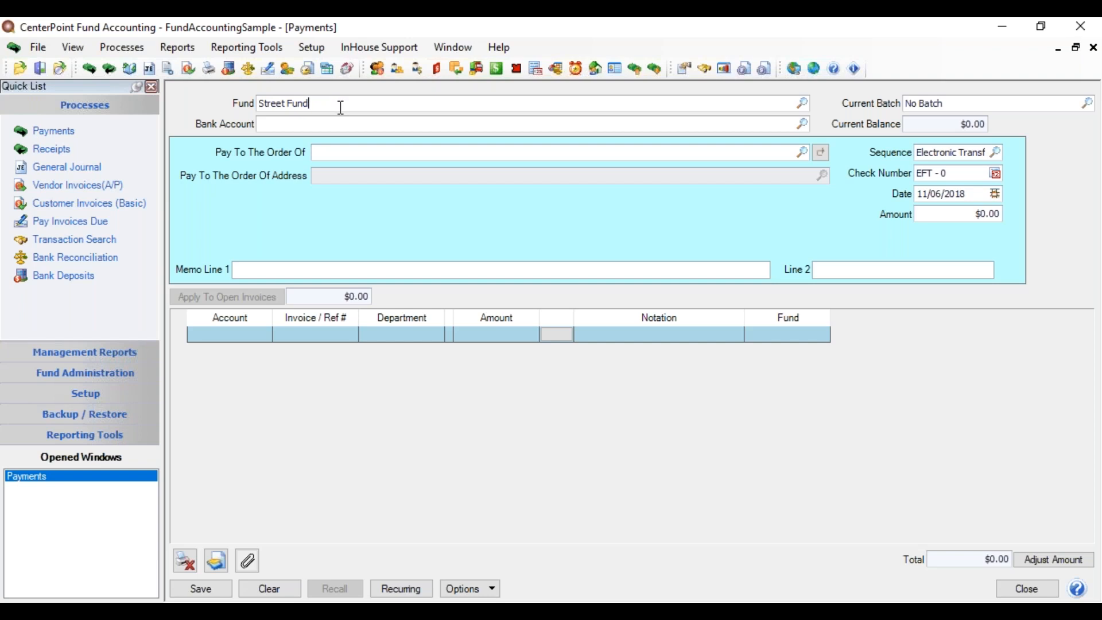
{"action": "right_click", "coordinate": [341, 105]}
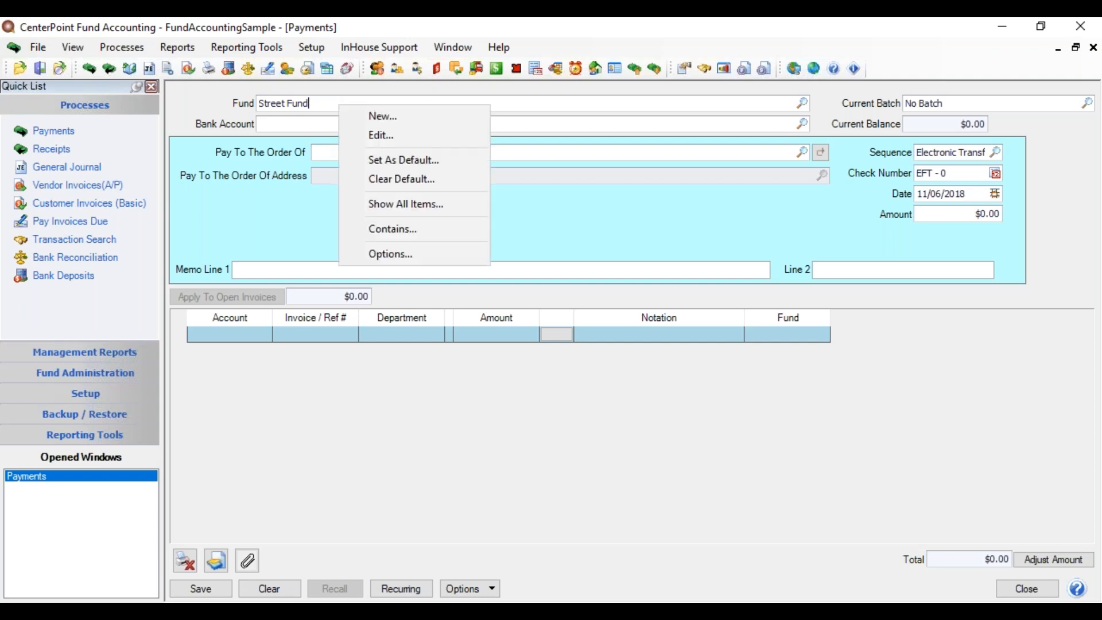
{"action": "left_click", "coordinate": [382, 181]}
Change the payment's fund to CenterPoint Village-General
{"action": "double_click", "coordinate": [328, 103]}
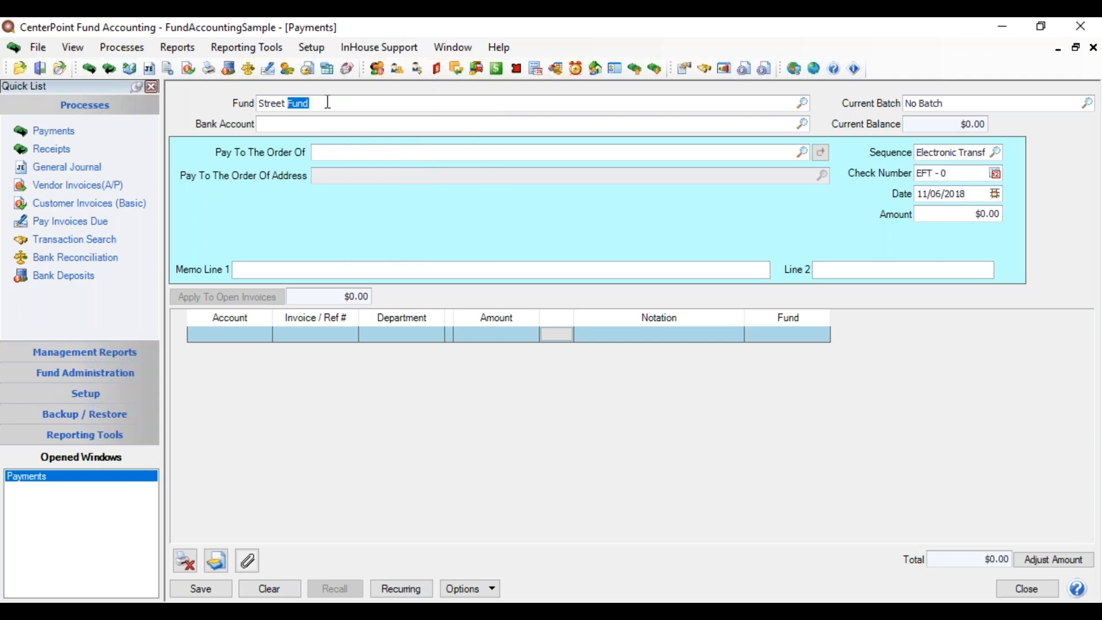
{"action": "triple_click", "coordinate": [327, 102]}
{"action": "type", "text": "cen"}
{"action": "key", "text": "Tab"}
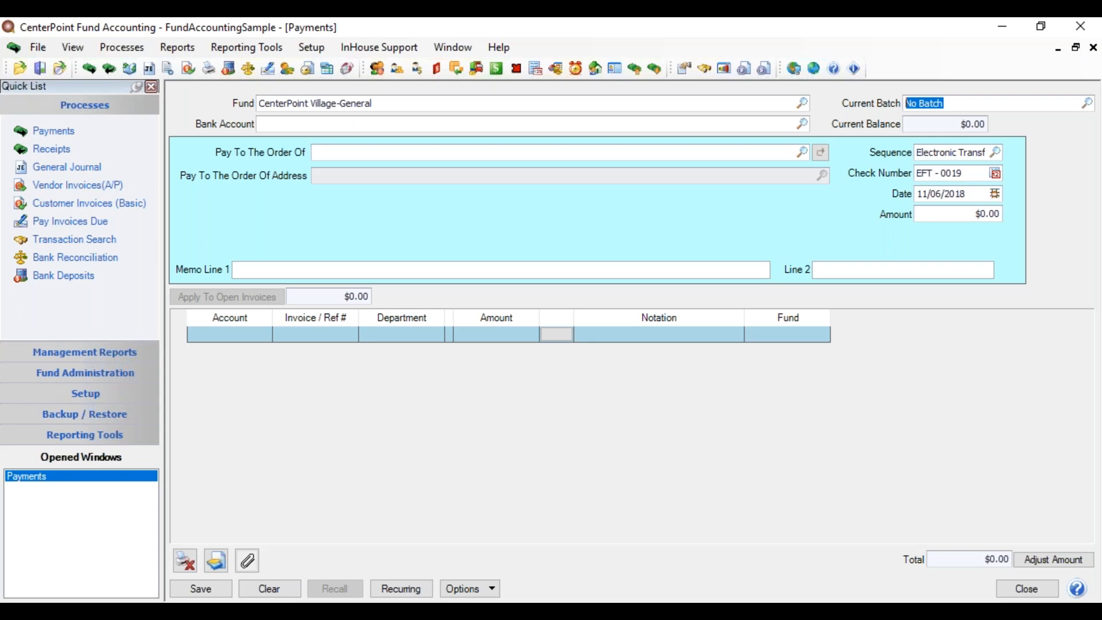
Set the payment's bank account to General Fund Checking, leaving the current batch at No Batch
{"action": "right_click", "coordinate": [953, 105]}
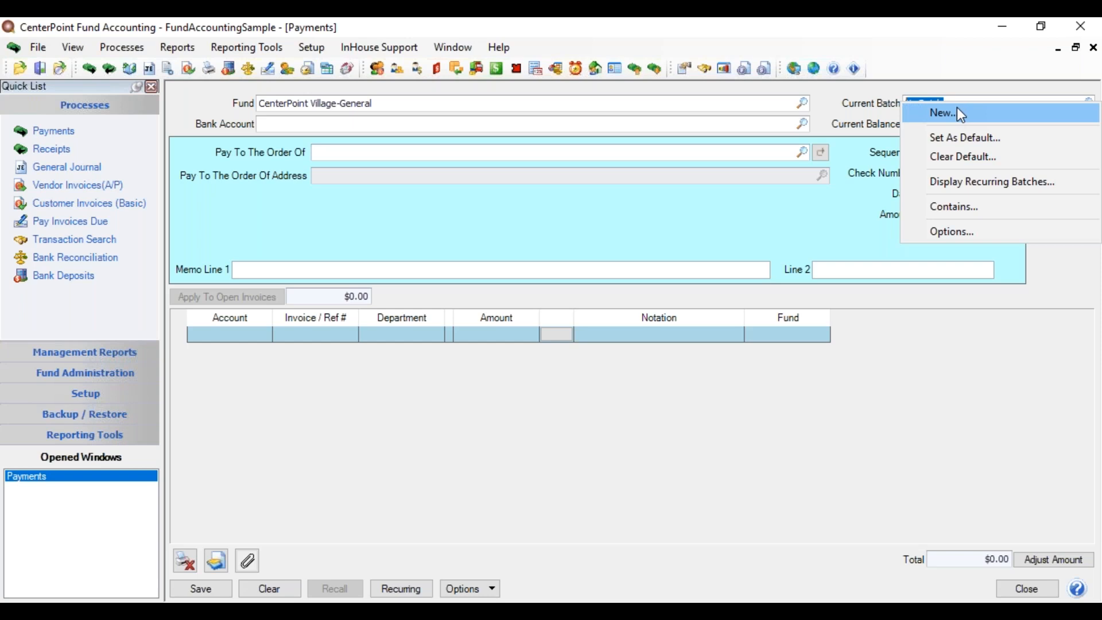
{"action": "left_click", "coordinate": [966, 101]}
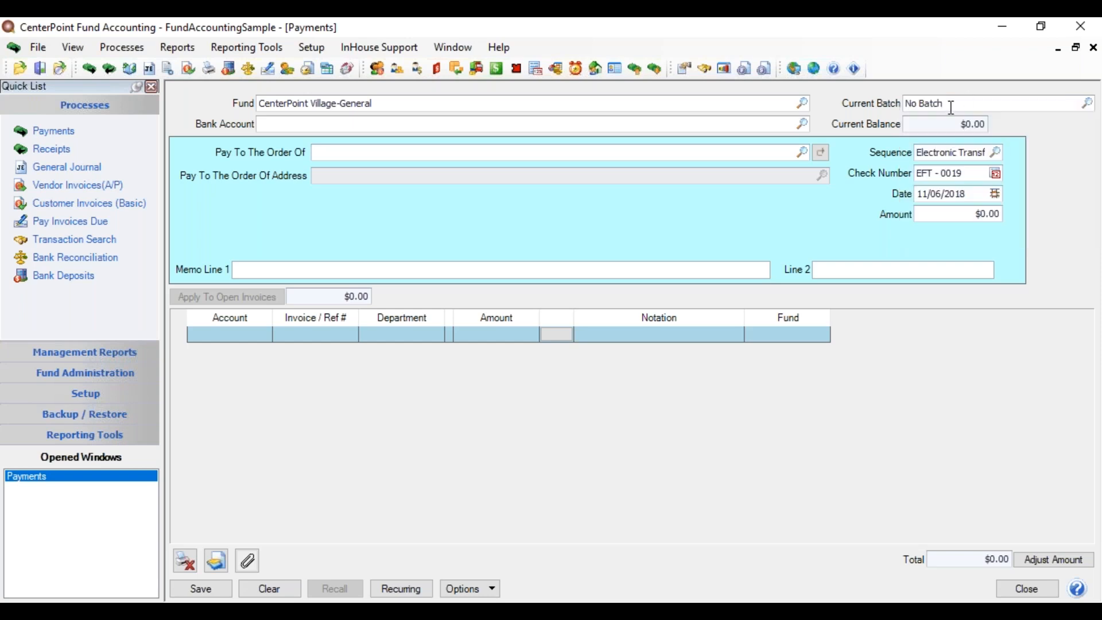
{"action": "key", "text": "Tab"}
{"action": "type", "text": "gen"}
{"action": "key", "text": "Tab"}
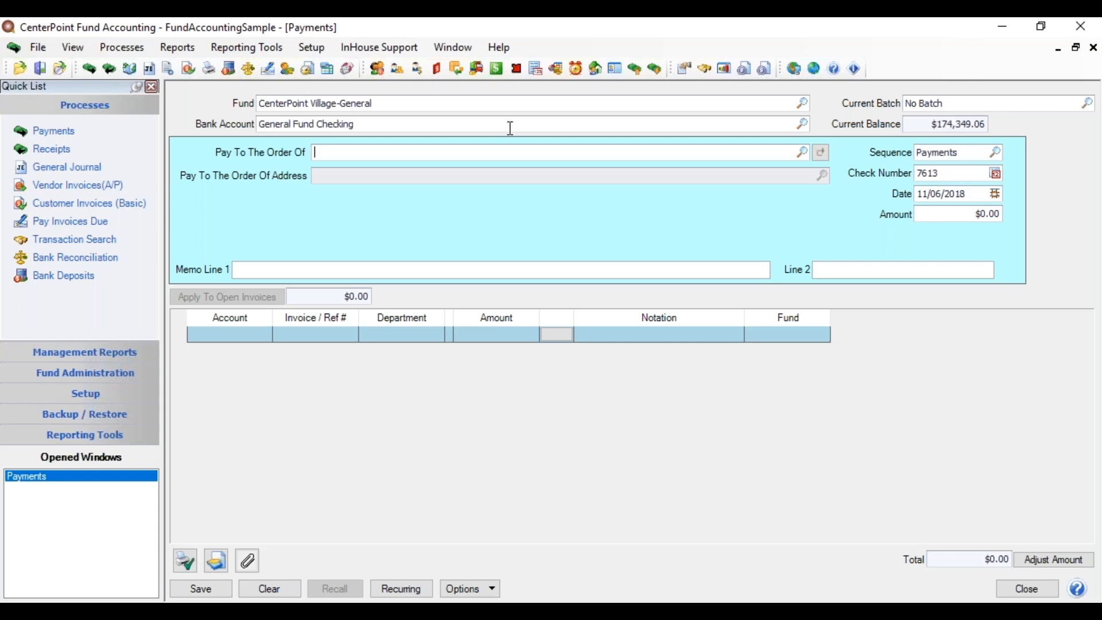
Make General Fund Checking the default bank account for the CenterPoint Village-General fund
{"action": "left_click", "coordinate": [370, 122]}
{"action": "right_click", "coordinate": [370, 123]}
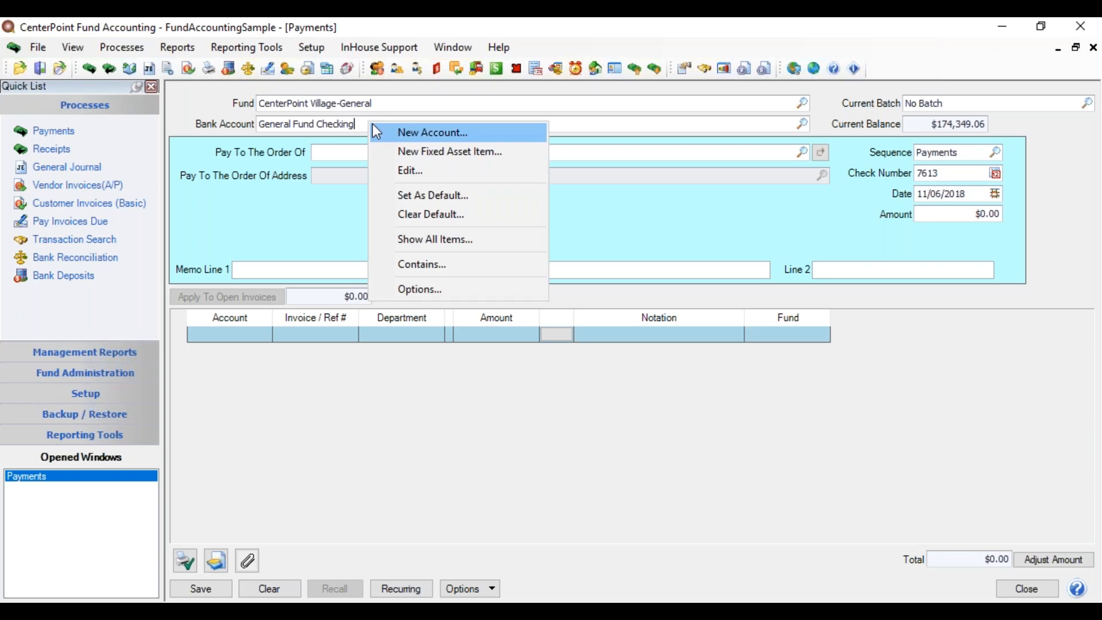
{"action": "left_click", "coordinate": [480, 199]}
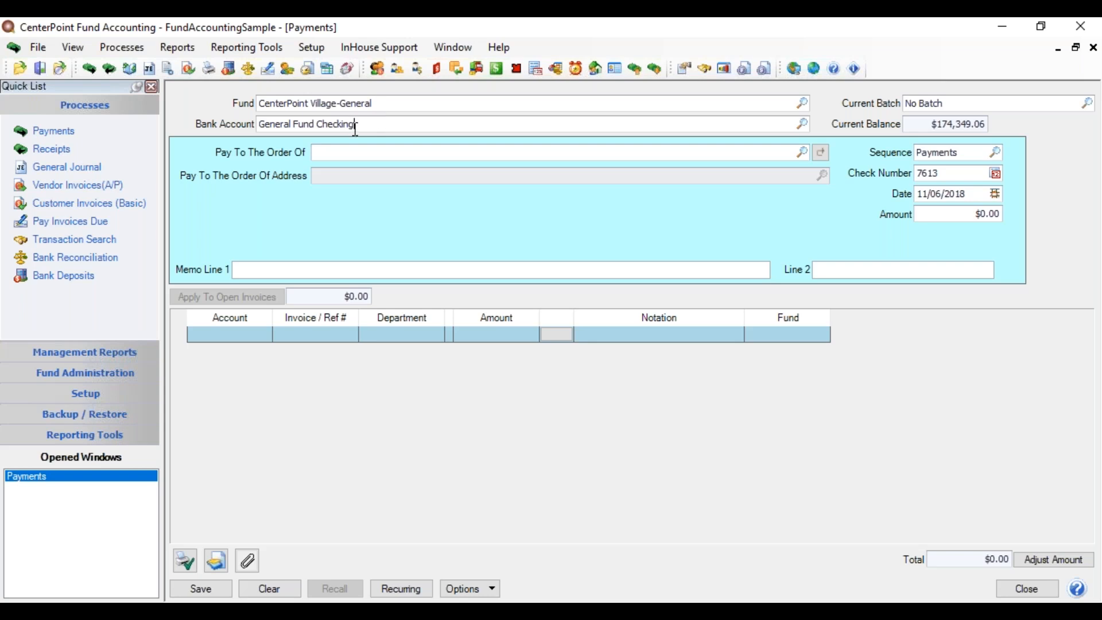
Switch the fund to Street Fund and back to CenterPoint Village-General to test the default bank account
{"action": "left_click", "coordinate": [368, 103]}
{"action": "type", "text": "street"}
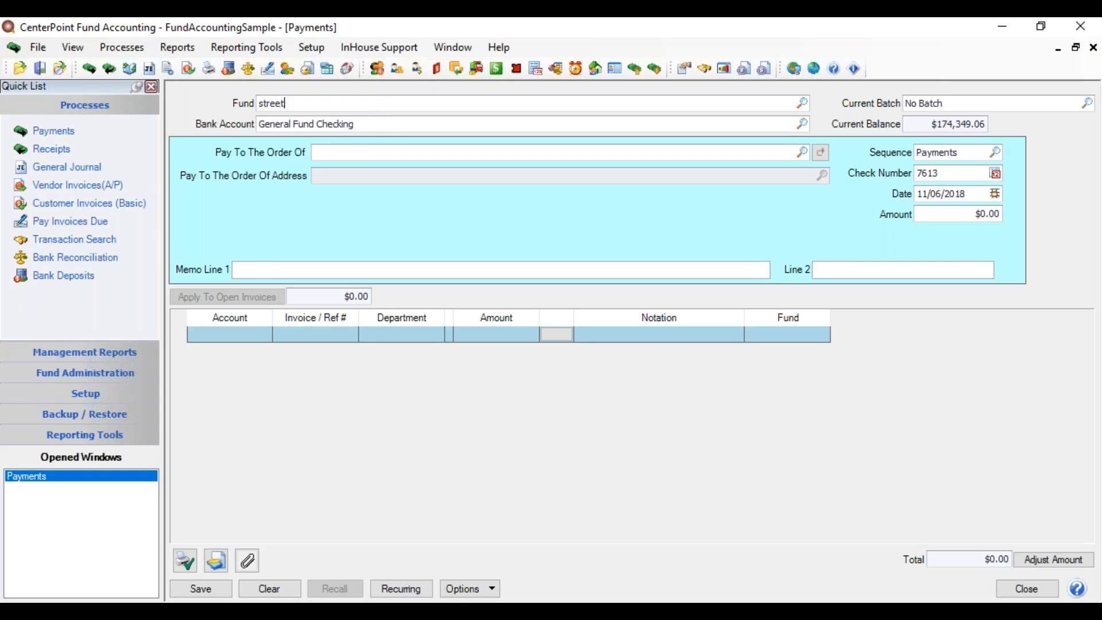
{"action": "key", "text": "Tab"}
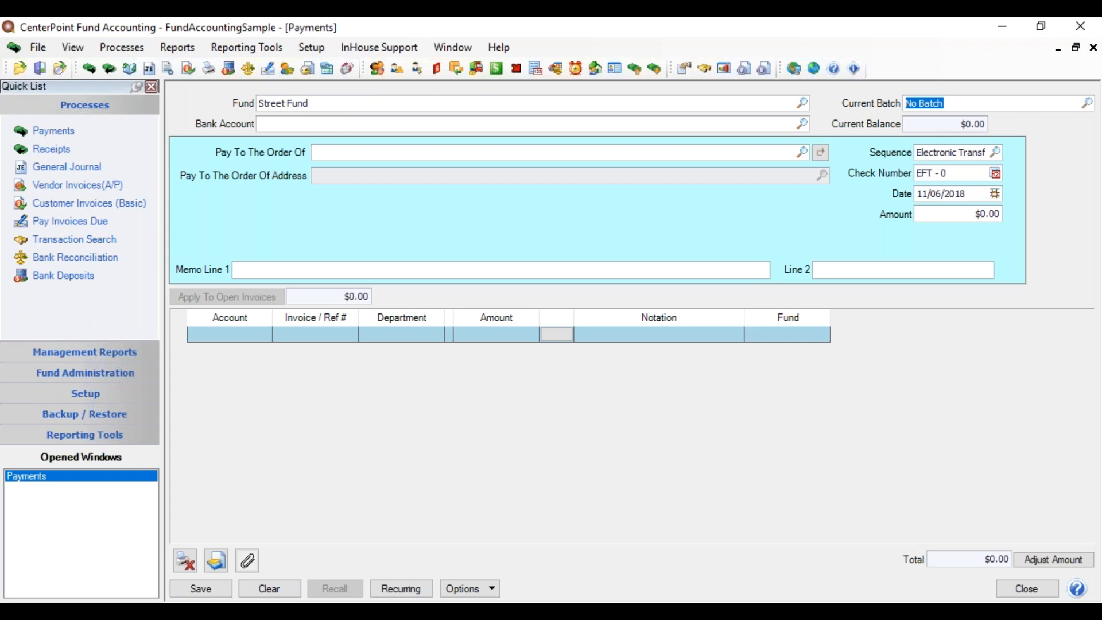
{"action": "left_click", "coordinate": [312, 102]}
{"action": "type", "text": "vill"}
{"action": "key", "text": "Tab"}
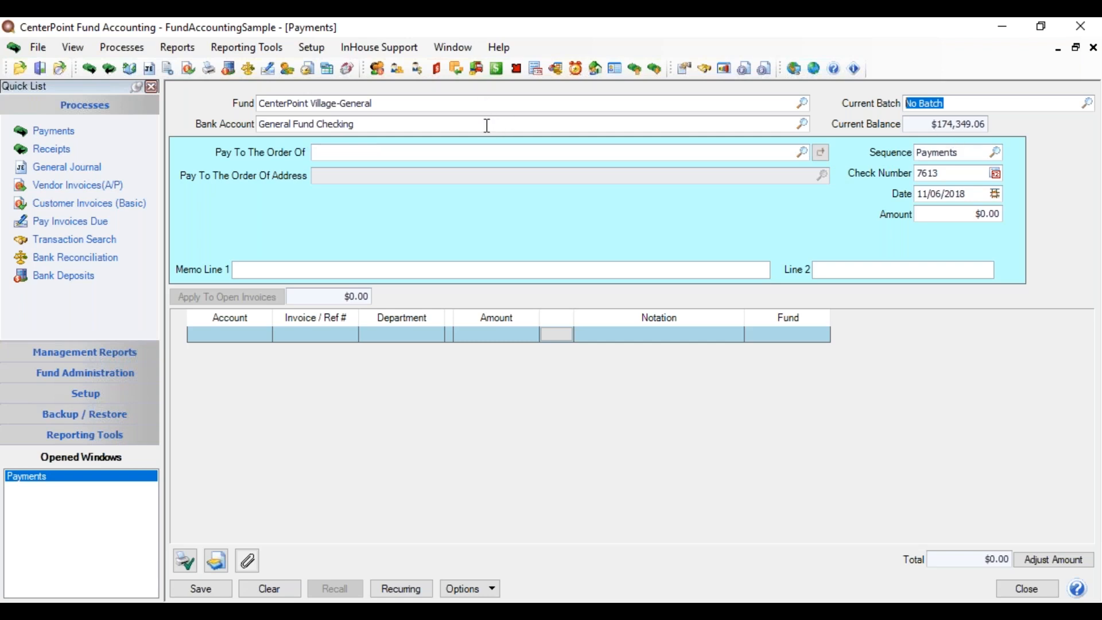
Open the lookup for the Pay To The Order Of name and view the new name entry, leaving it unsaved
{"action": "key", "text": "Tab"}
{"action": "left_click", "coordinate": [459, 152]}
{"action": "left_click", "coordinate": [800, 153]}
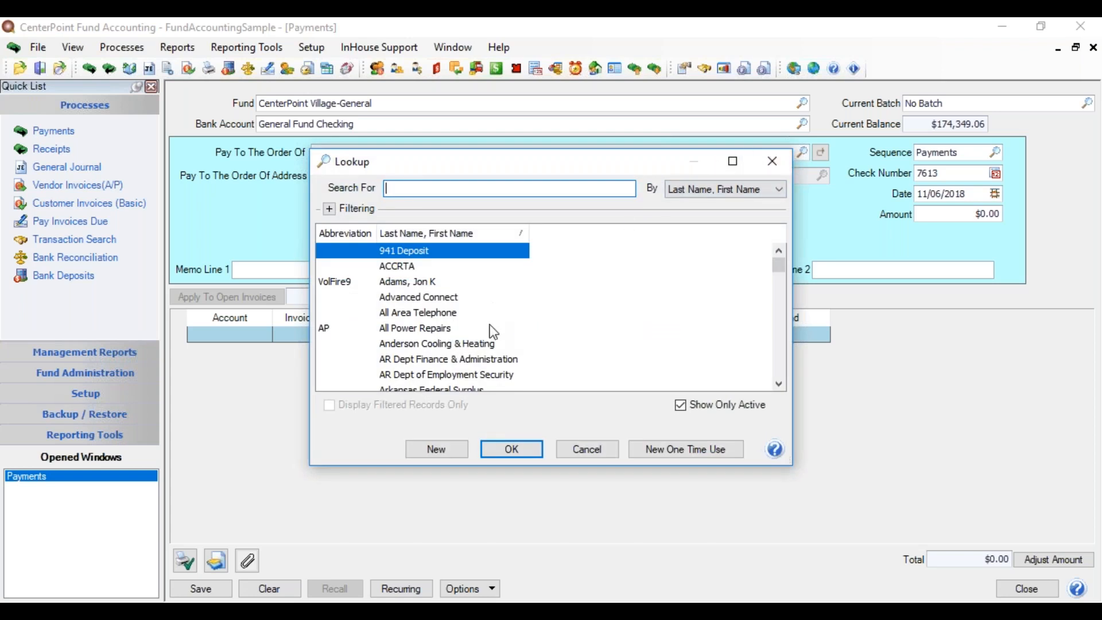
{"action": "left_click", "coordinate": [449, 455]}
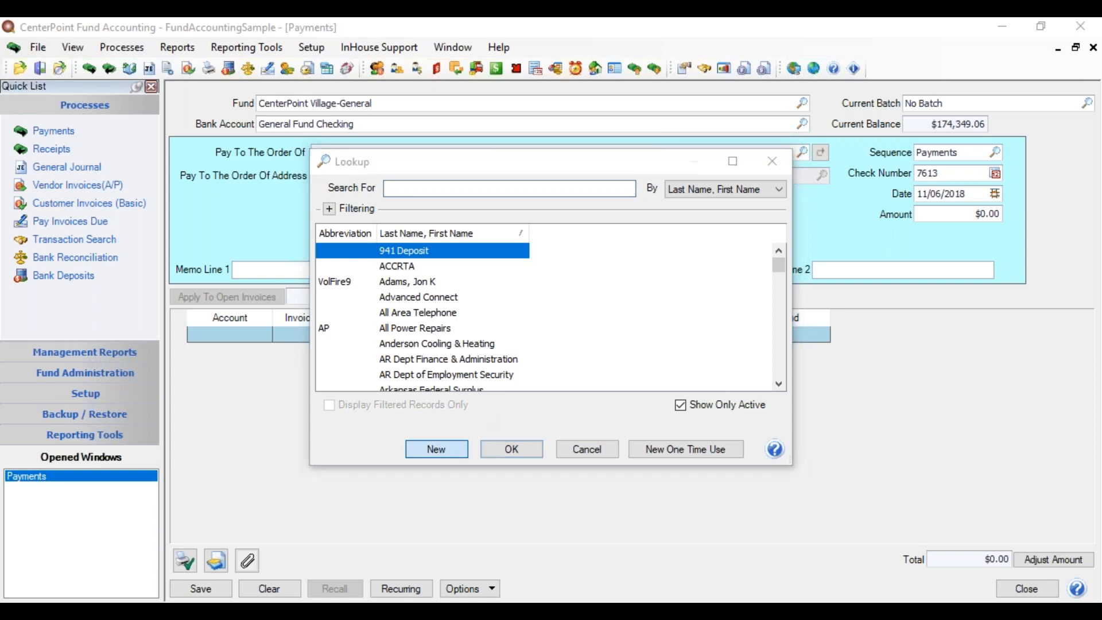
{"action": "left_click", "coordinate": [576, 553]}
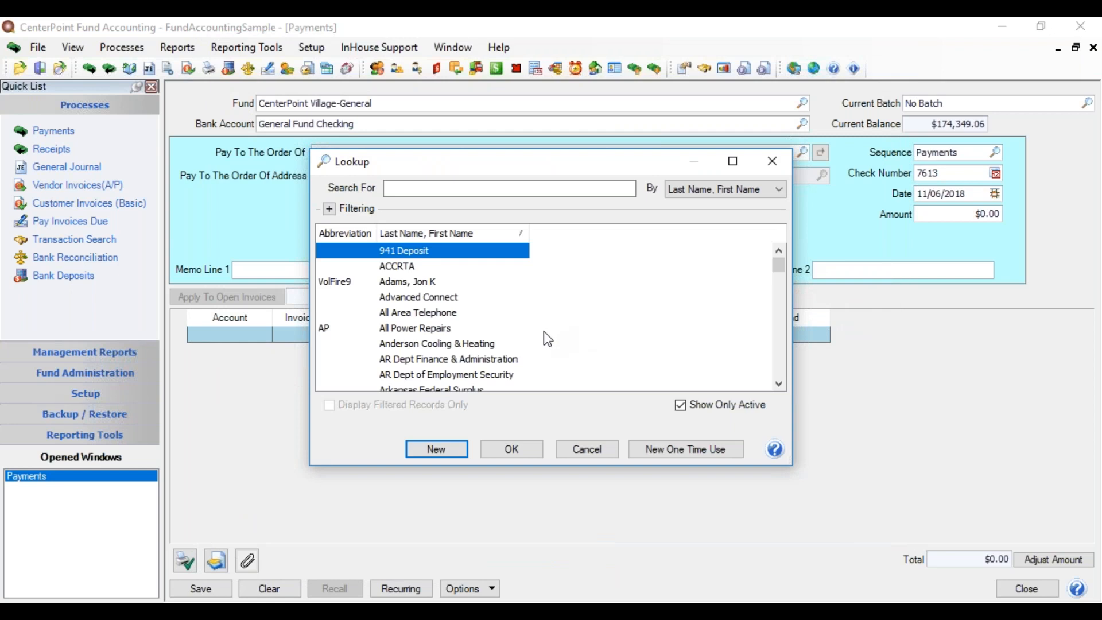
View the New One Time Use Name form and leave it and the payee lookup without saving or selecting a name
{"action": "left_click", "coordinate": [671, 454]}
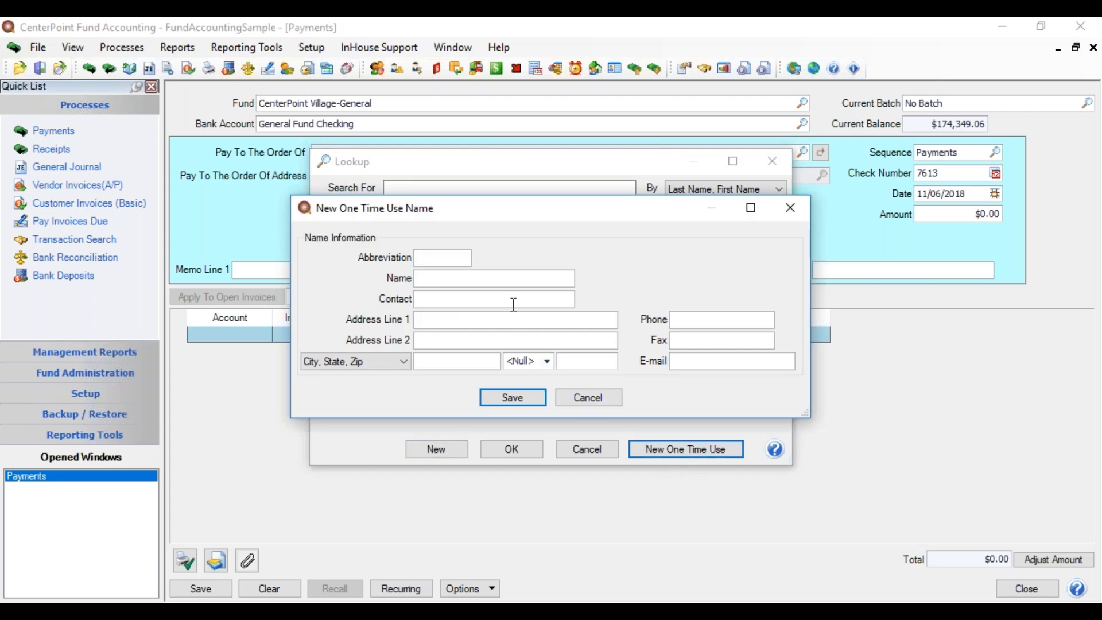
{"action": "left_click", "coordinate": [436, 276]}
{"action": "left_click", "coordinate": [589, 399]}
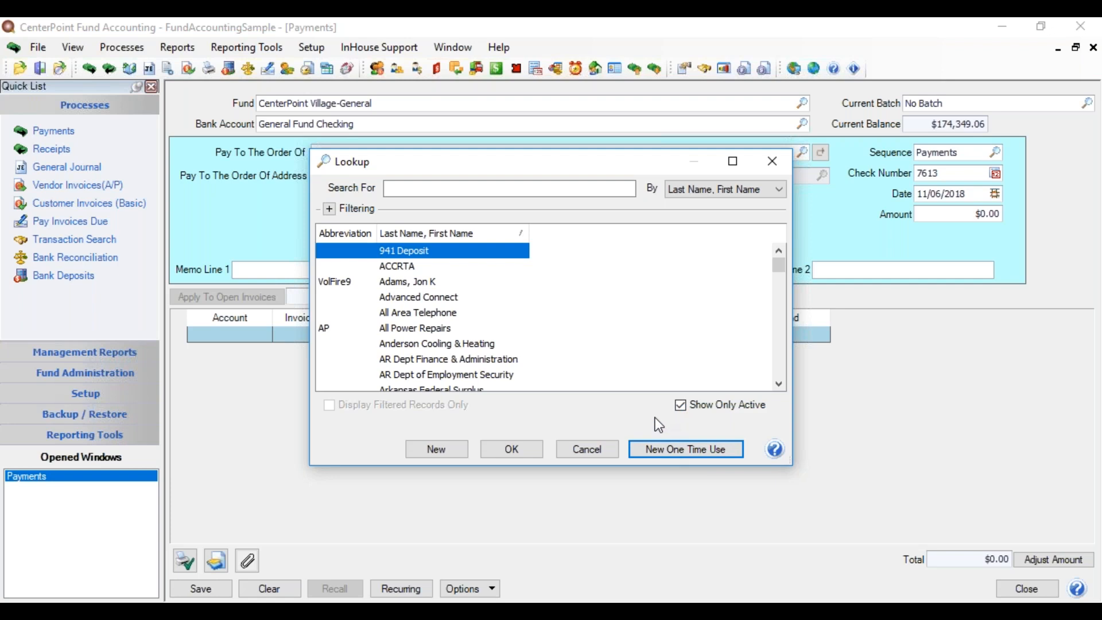
{"action": "left_click", "coordinate": [681, 408]}
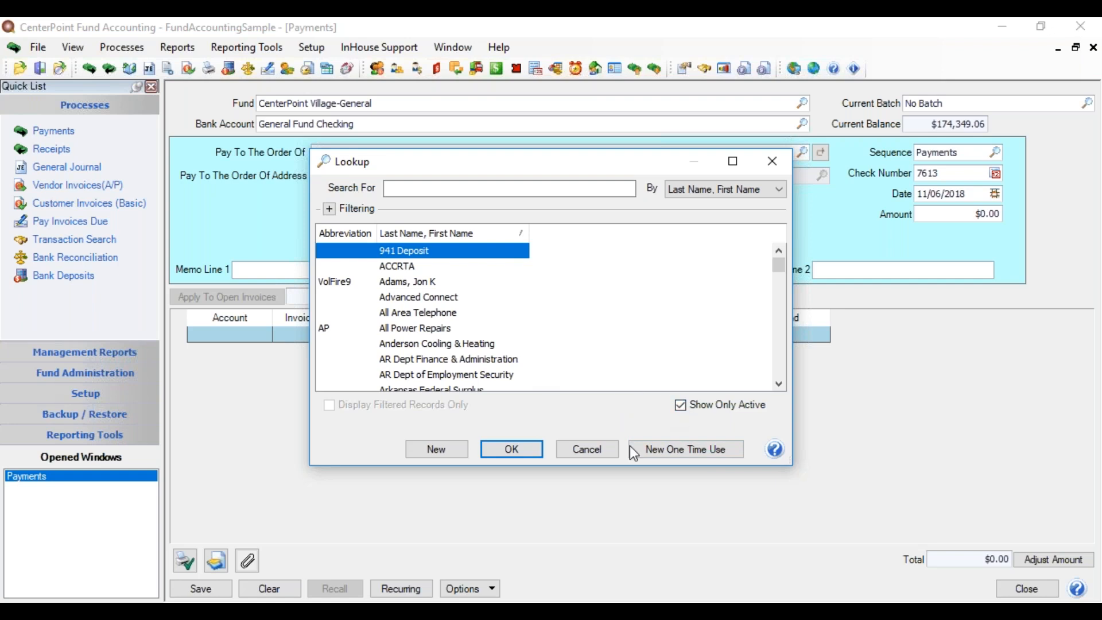
{"action": "left_click", "coordinate": [591, 448]}
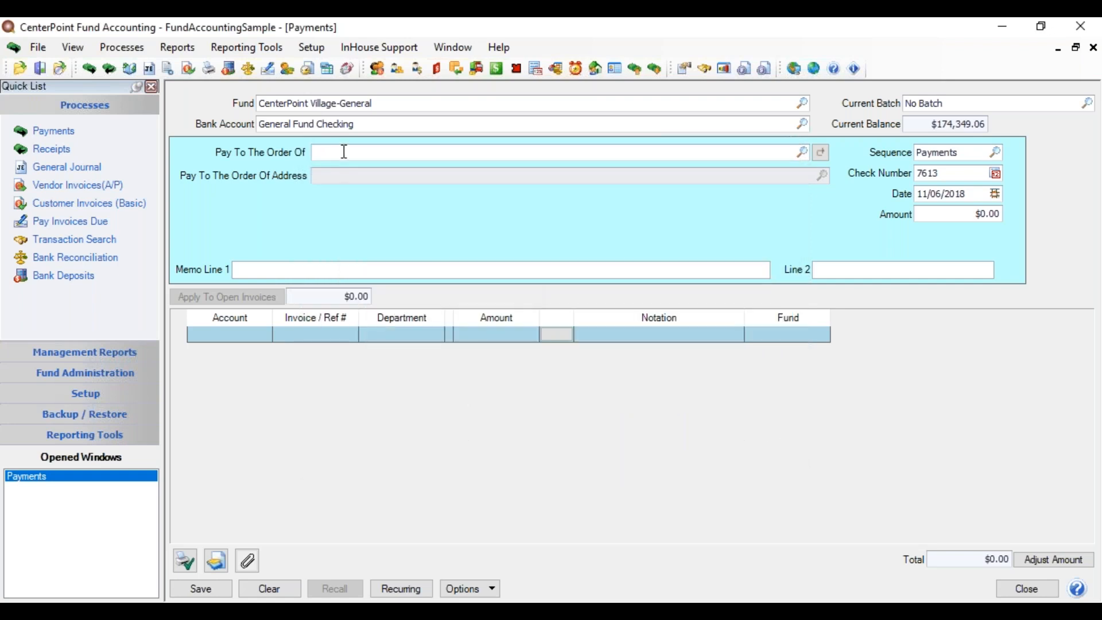
Search the payees for "all" and choose All Power Repairs as the name to pay
{"action": "type", "text": "all"}
{"action": "key", "text": "Tab"}
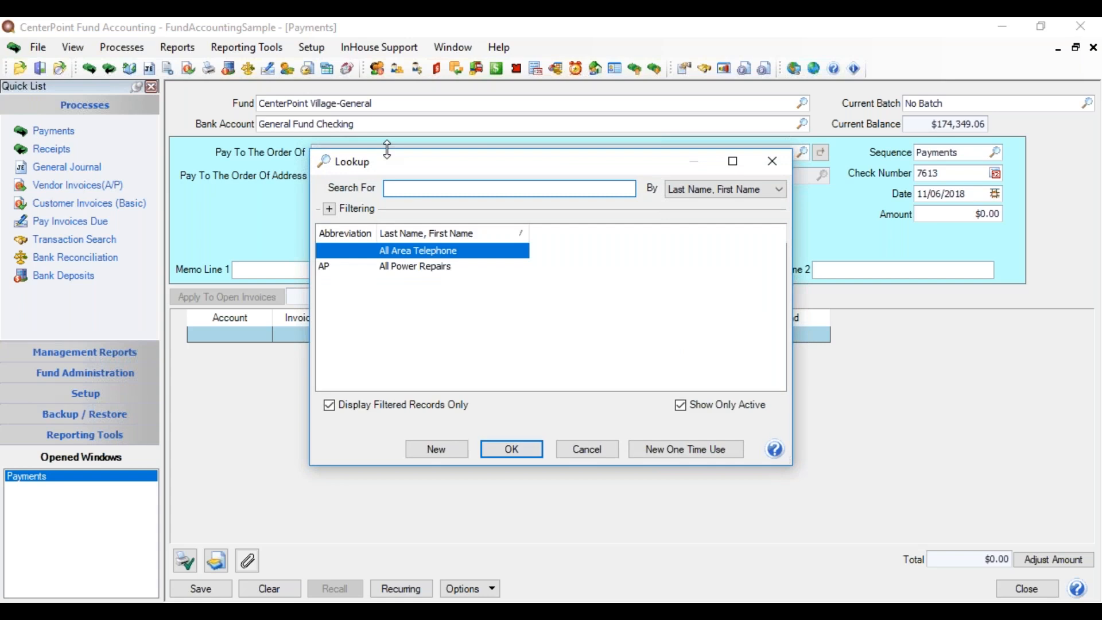
{"action": "left_click", "coordinate": [406, 278]}
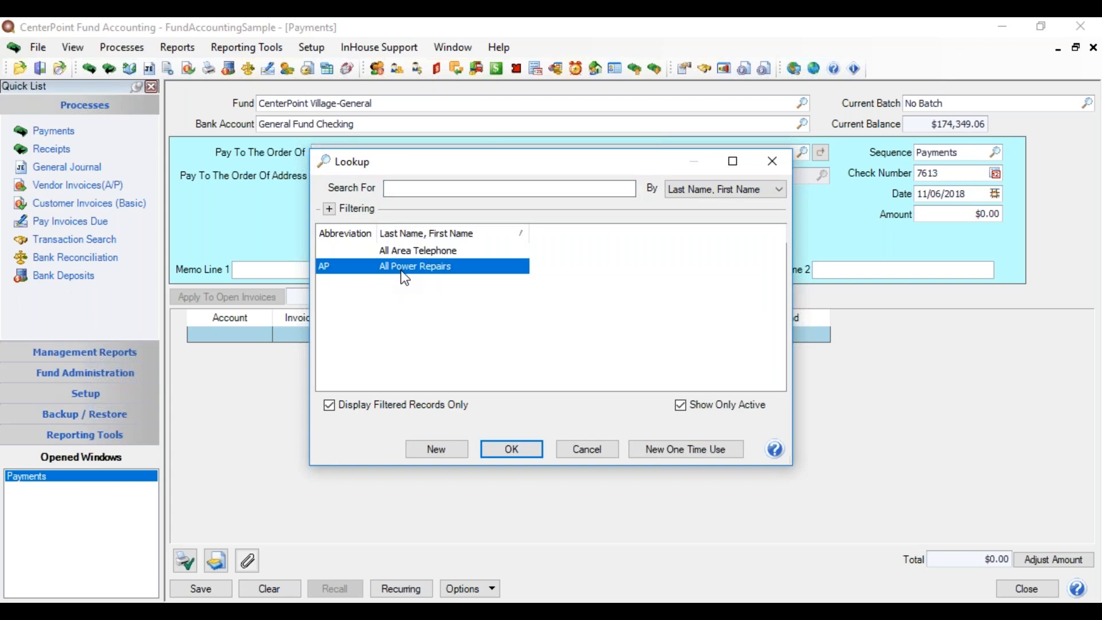
{"action": "double_click", "coordinate": [402, 273]}
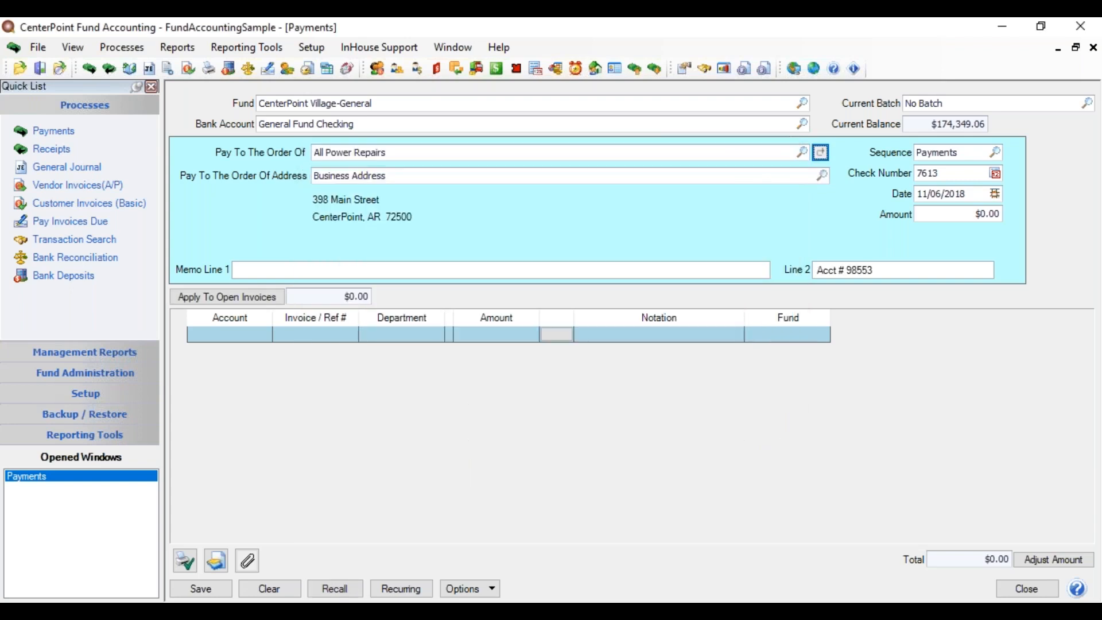
Make the payee field show all items and switch it back to showing only active items
{"action": "left_click", "coordinate": [404, 149]}
{"action": "right_click", "coordinate": [397, 152]}
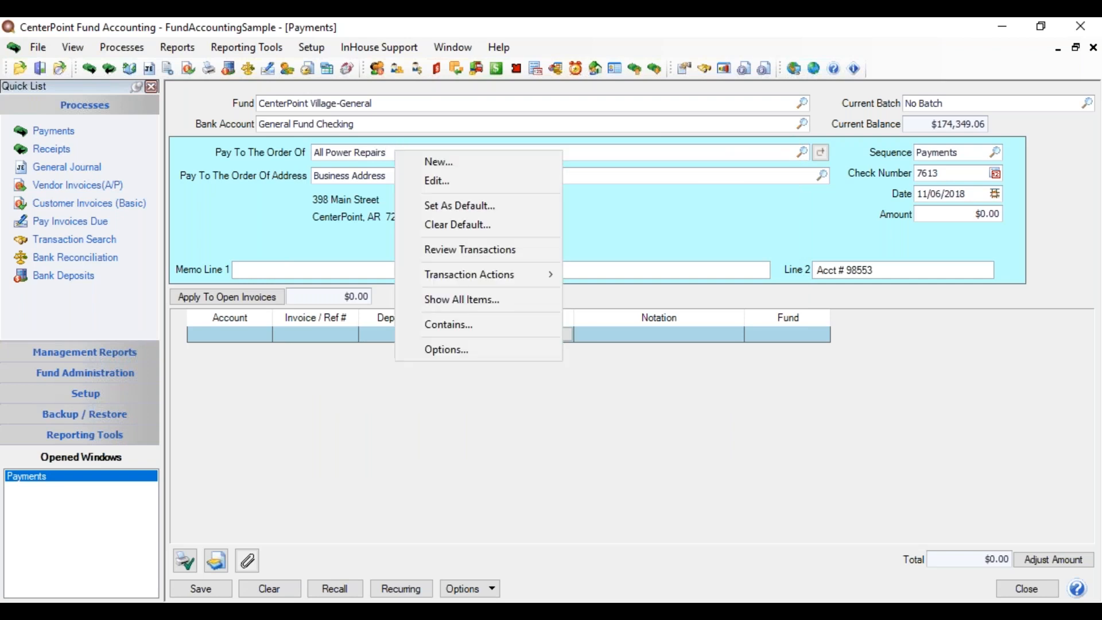
{"action": "left_click", "coordinate": [485, 302]}
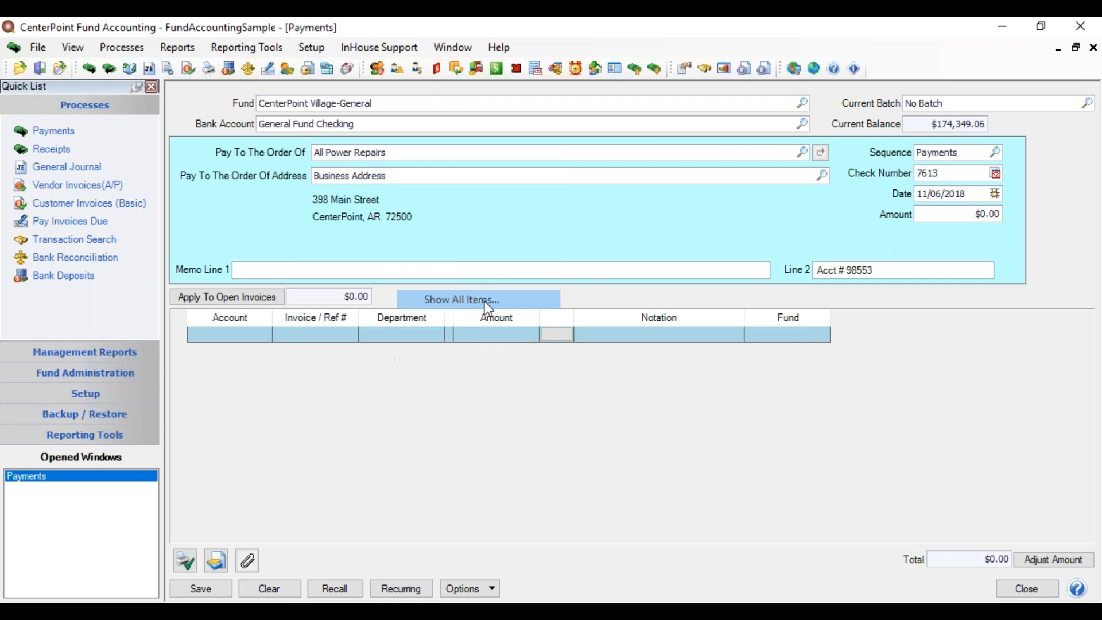
{"action": "right_click", "coordinate": [418, 155]}
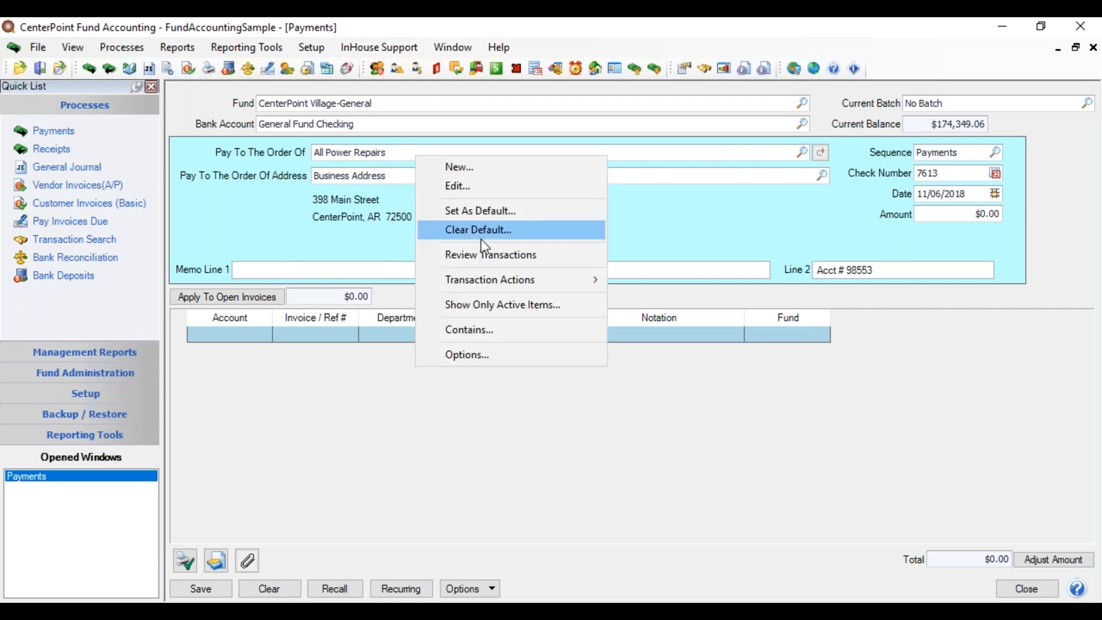
{"action": "left_click", "coordinate": [495, 303]}
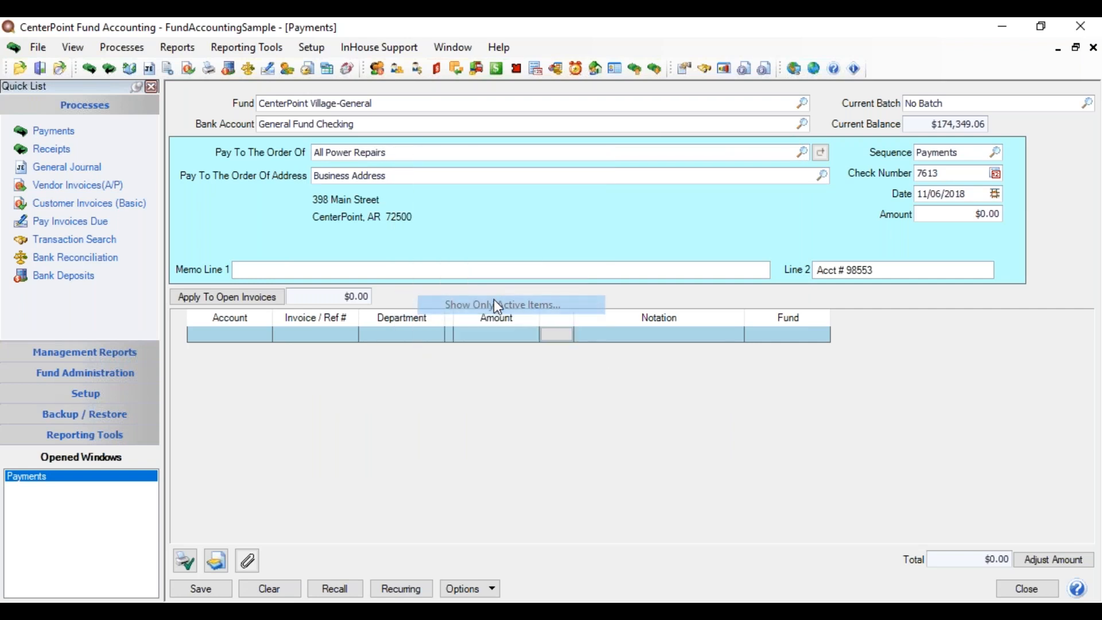
Review the posted payment transactions for All Power Repairs, view the 3/22/2018 payment, and leave both without changes
{"action": "right_click", "coordinate": [405, 152]}
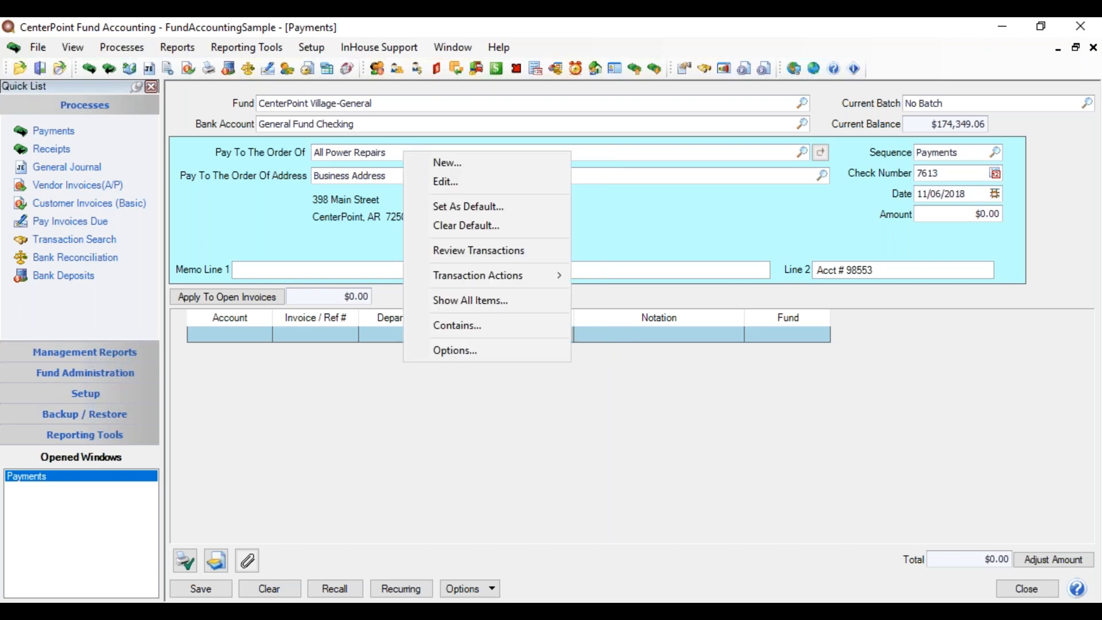
{"action": "left_click", "coordinate": [498, 253]}
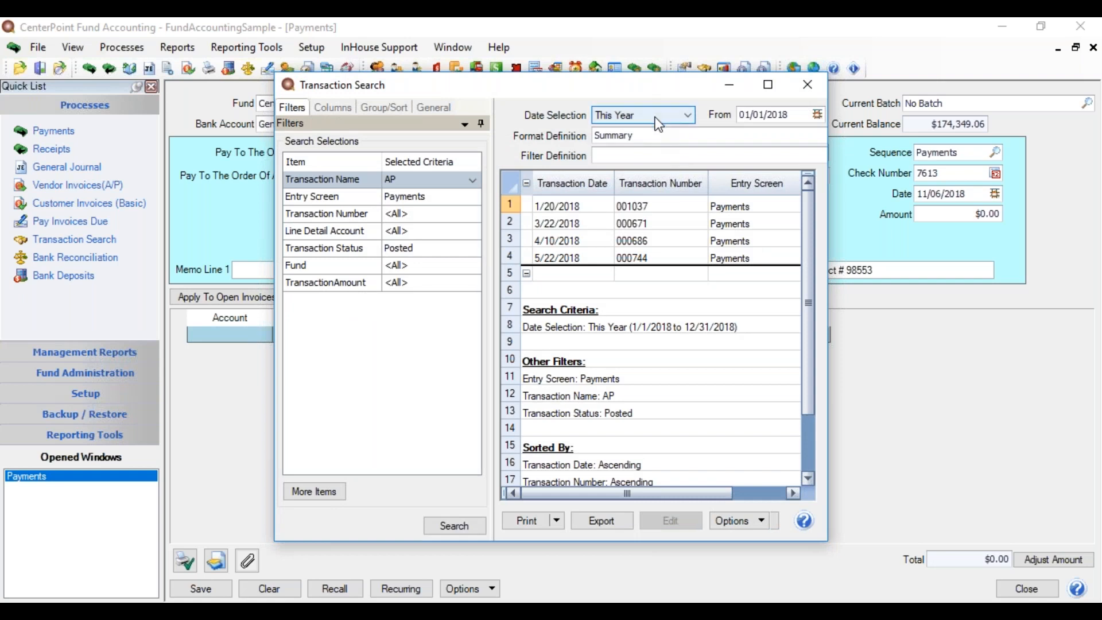
{"action": "left_click", "coordinate": [686, 224]}
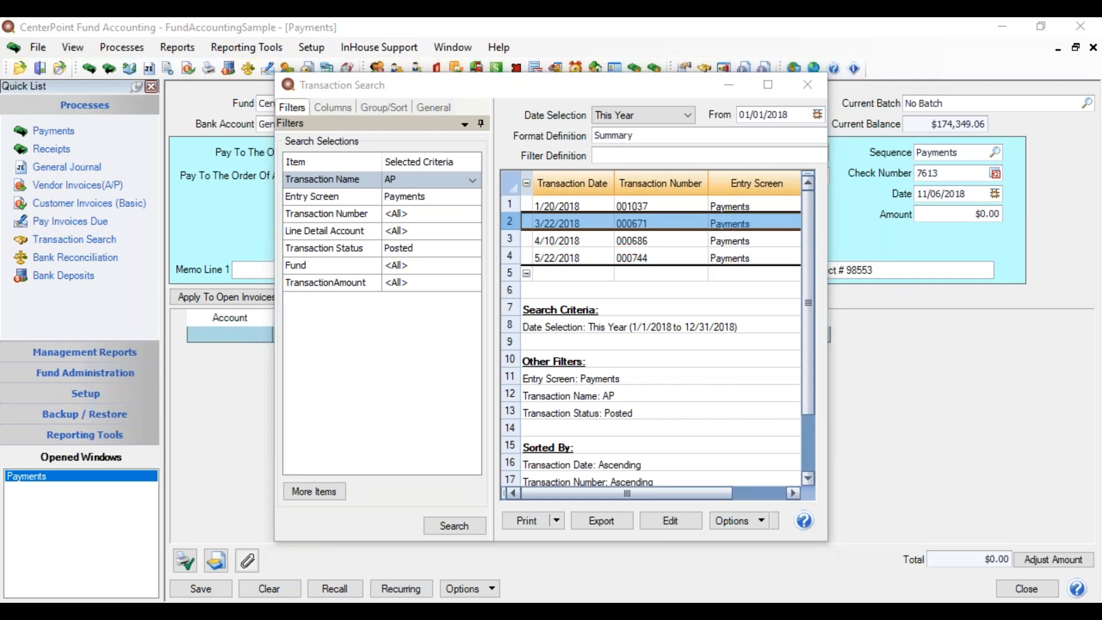
{"action": "double_click", "coordinate": [686, 224]}
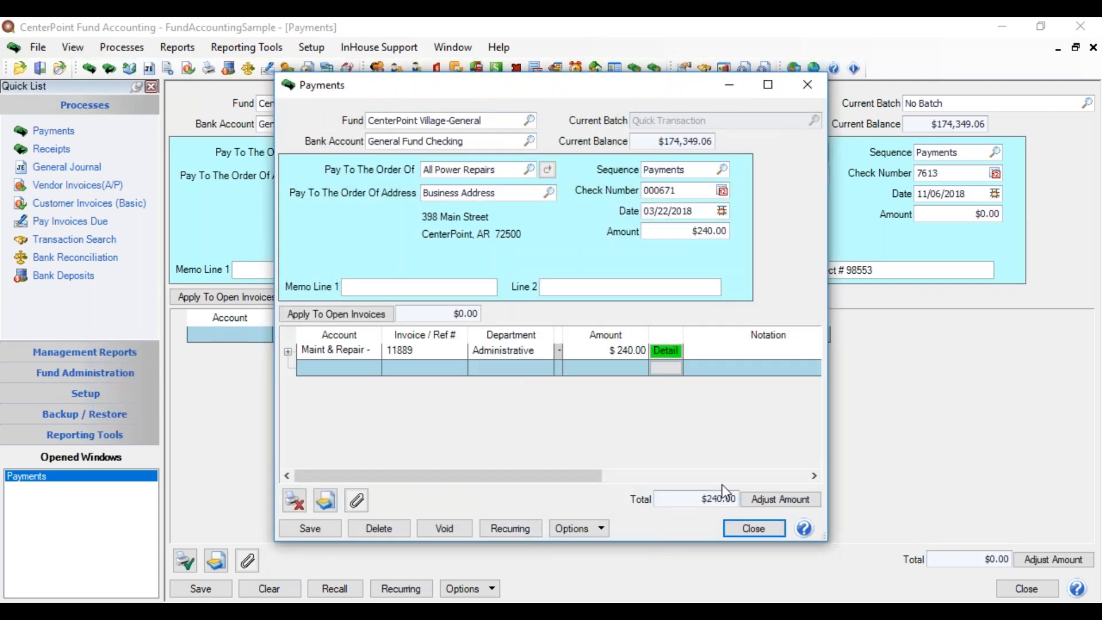
{"action": "left_click", "coordinate": [746, 530]}
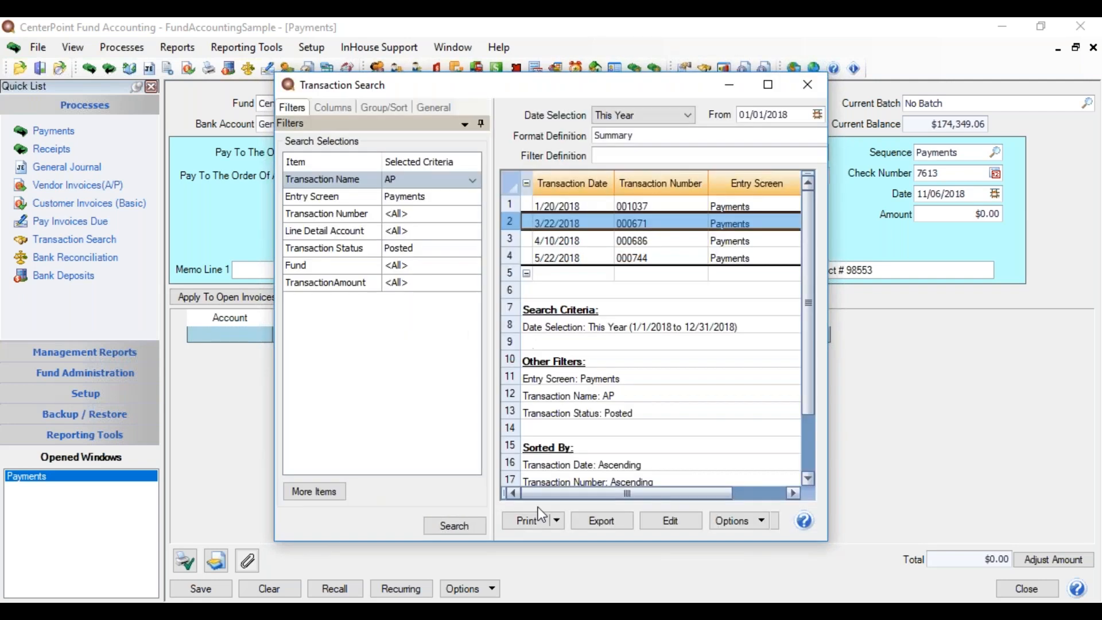
{"action": "left_click", "coordinate": [812, 86]}
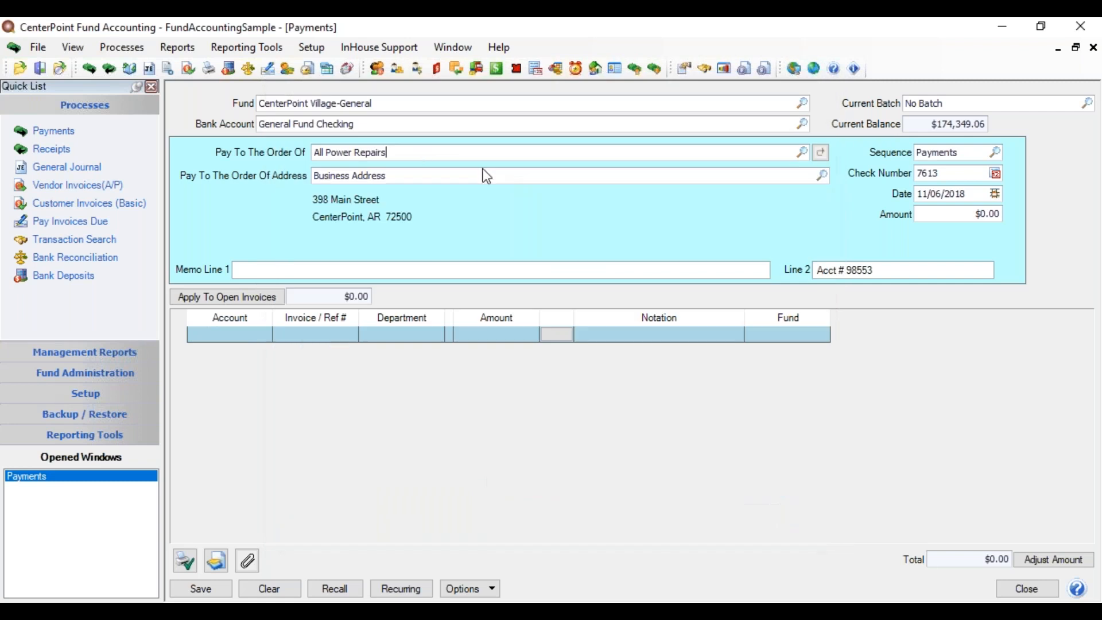
View the name record of All Power Repairs through the payee field and leave it without saving
{"action": "right_click", "coordinate": [413, 153]}
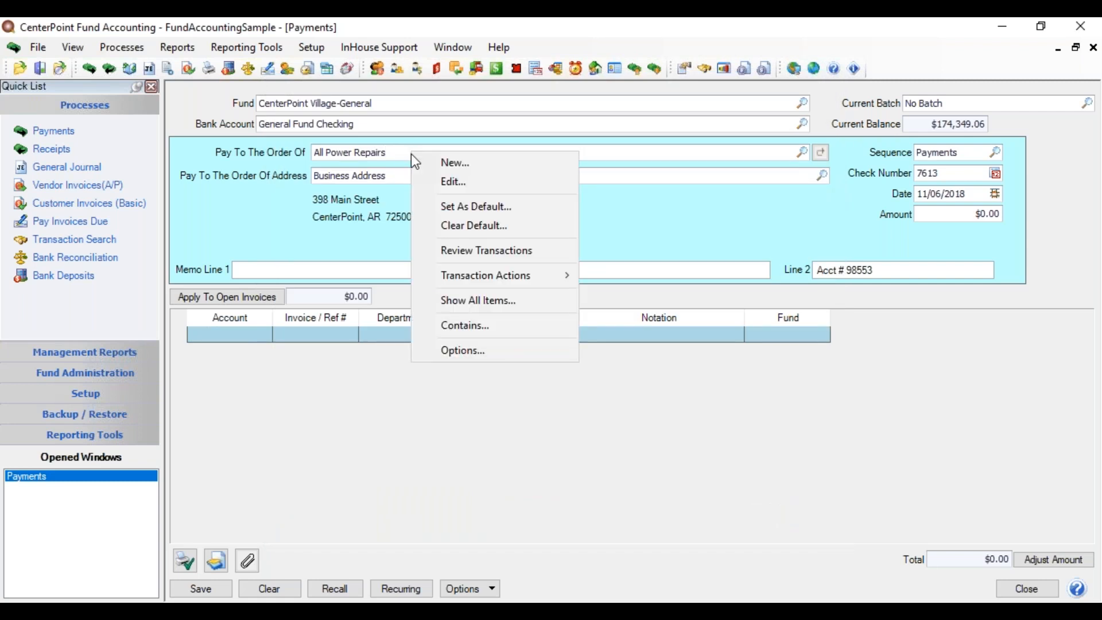
{"action": "left_click", "coordinate": [456, 184]}
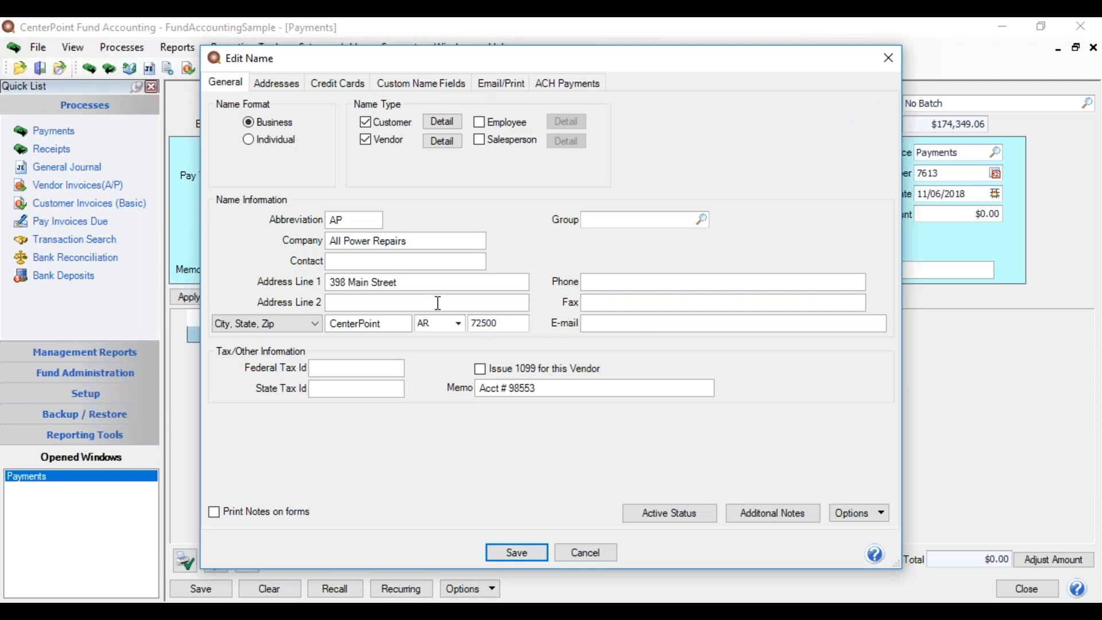
{"action": "left_click", "coordinate": [586, 553]}
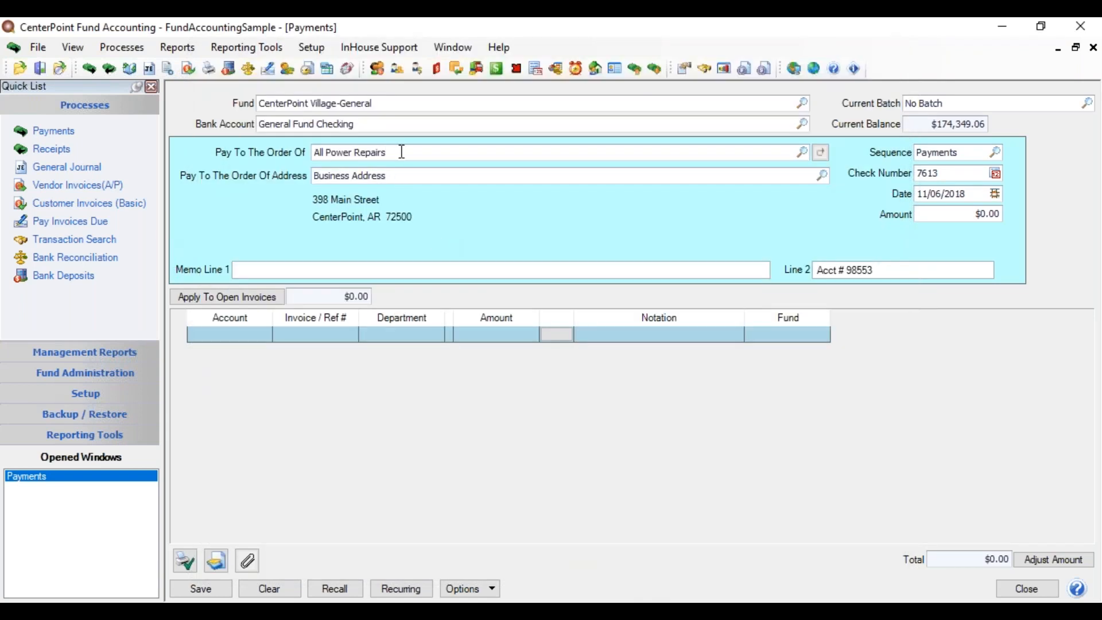
View the transaction actions available for All Power Repairs without choosing one
{"action": "right_click", "coordinate": [402, 152]}
{"action": "mouse_move", "coordinate": [517, 284]}
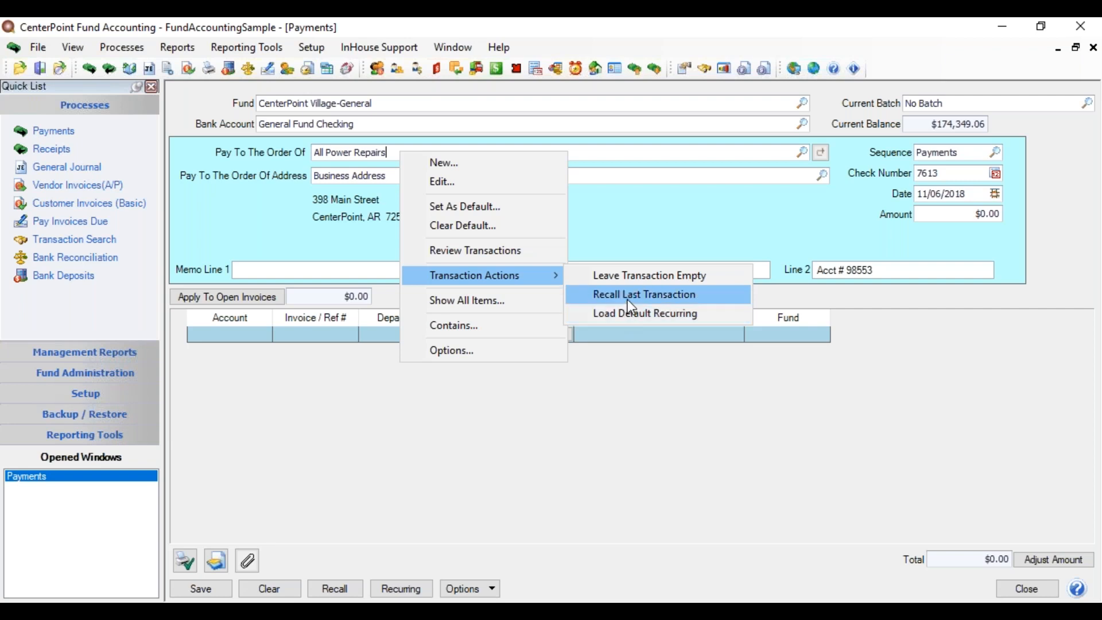
{"action": "left_click", "coordinate": [623, 209]}
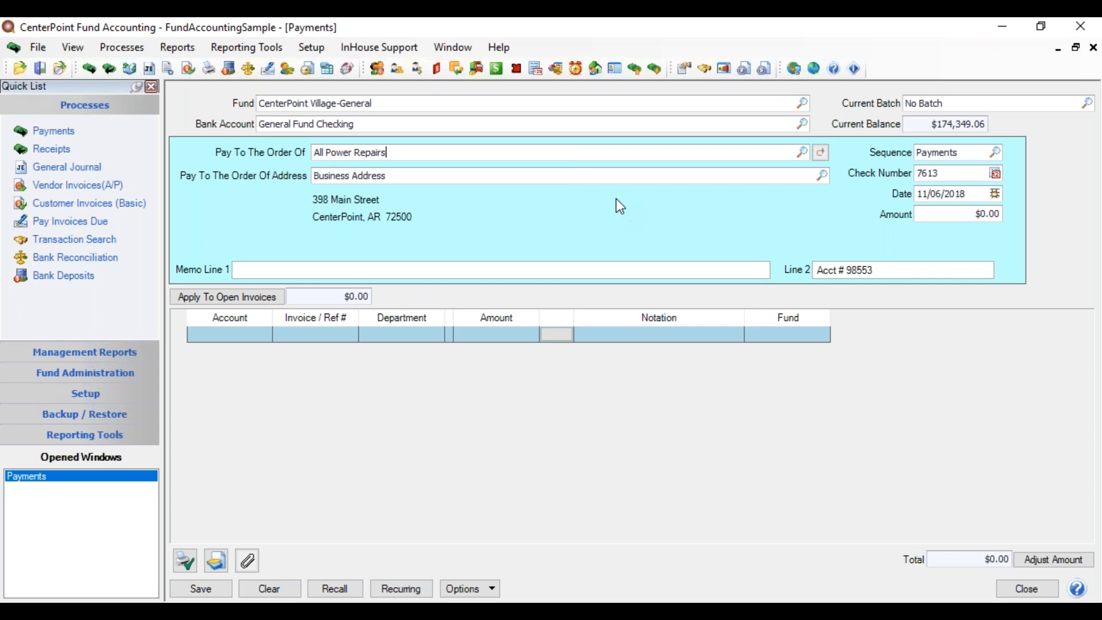
Replace the payee with Superior Electric by looking up "supe"
{"action": "left_click_drag", "start_coordinate": [413, 153], "coordinate": [201, 163]}
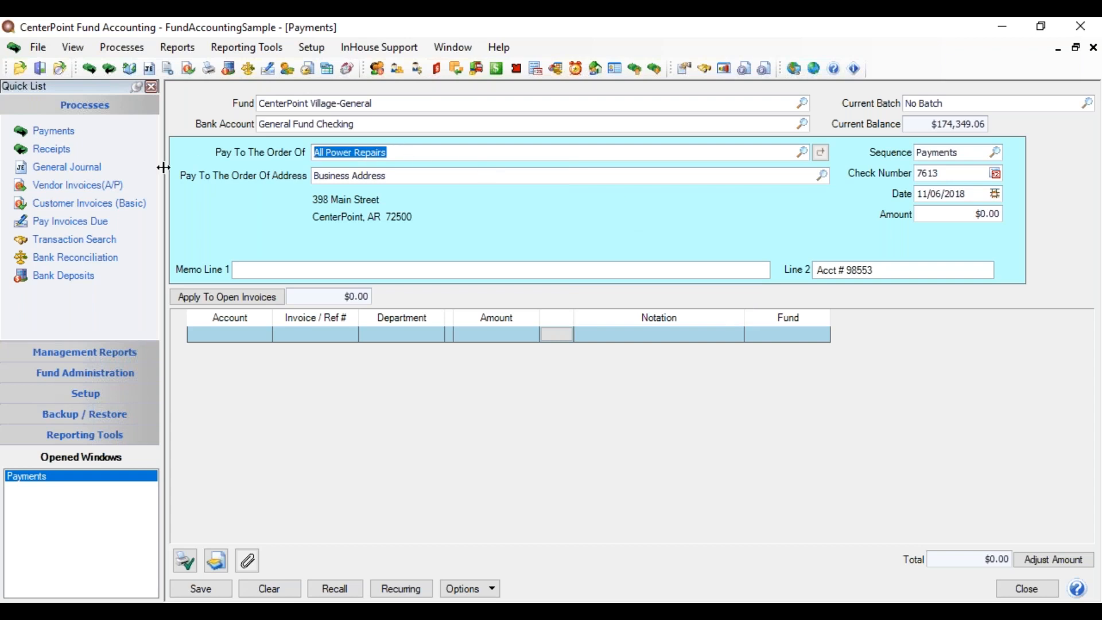
{"action": "type", "text": "supe"}
{"action": "key", "text": "Tab"}
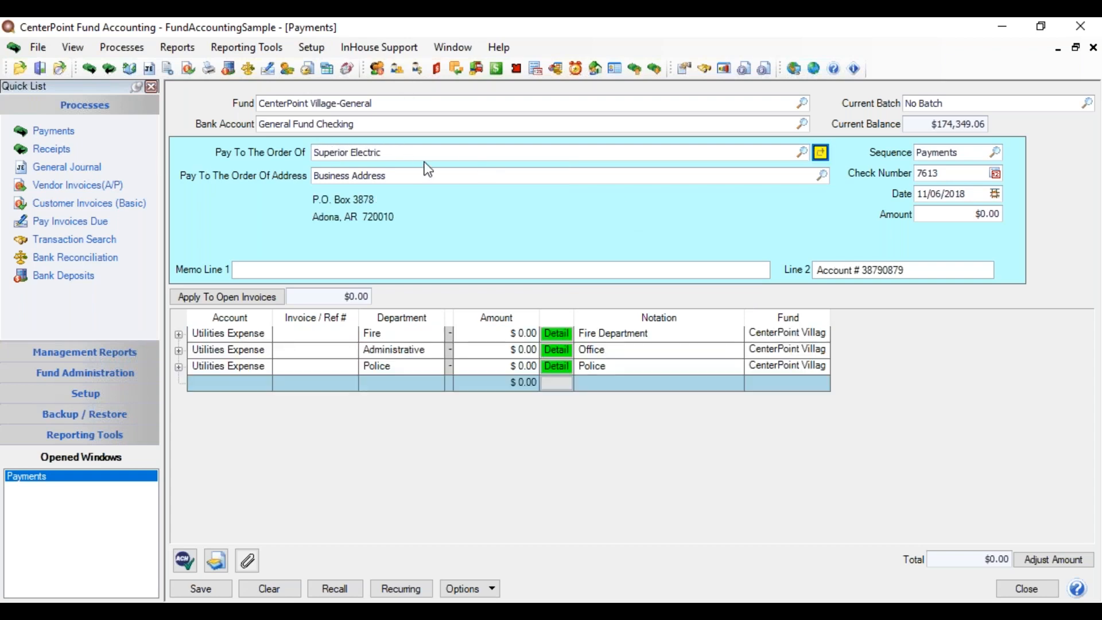
View the recurring transaction settings for Superior Electric, switching between the assigned and the full list, and leave them unchanged
{"action": "left_click", "coordinate": [821, 152]}
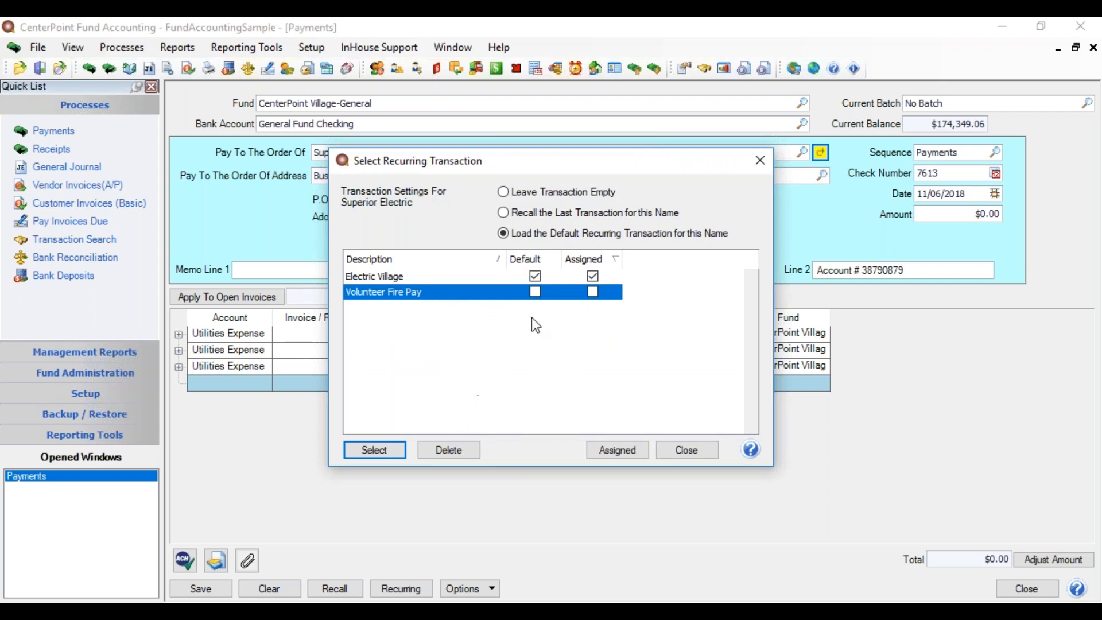
{"action": "left_click", "coordinate": [624, 453]}
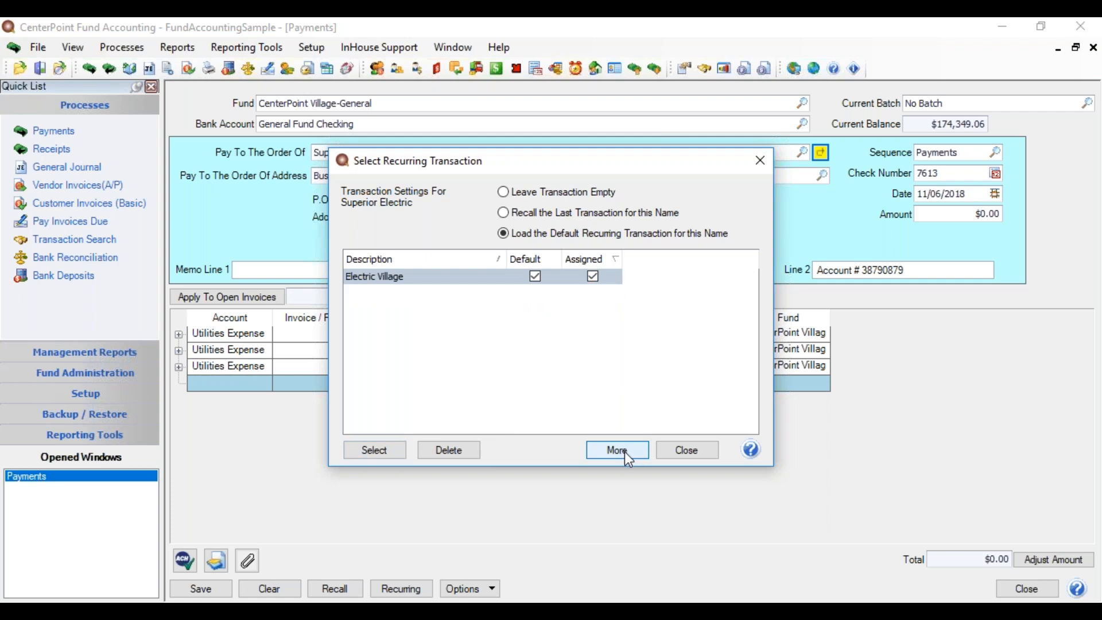
{"action": "left_click", "coordinate": [624, 452]}
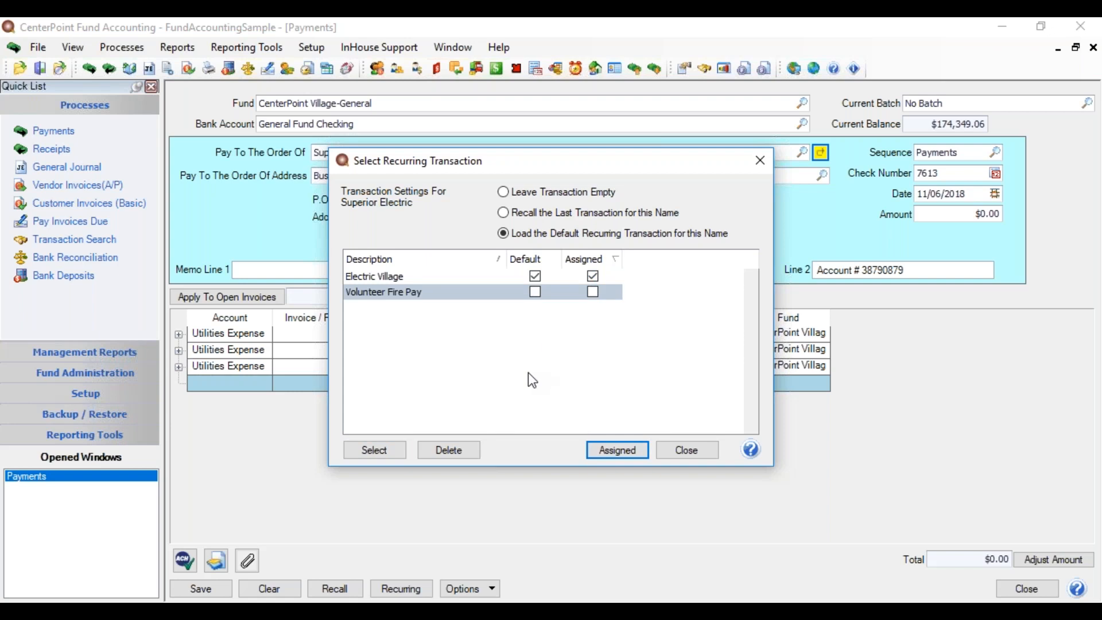
{"action": "left_click", "coordinate": [764, 160]}
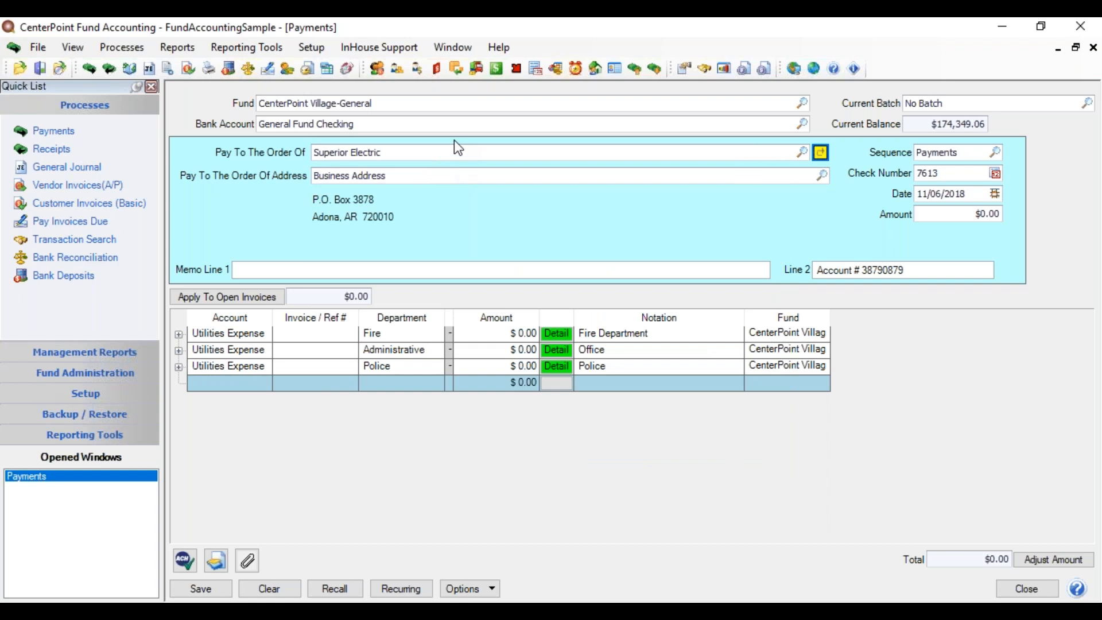
View the recurring transaction setup of the Superior Electric payment with its percent splits, and cancel it
{"action": "left_click", "coordinate": [454, 151]}
{"action": "left_click_drag", "start_coordinate": [400, 151], "coordinate": [257, 160]}
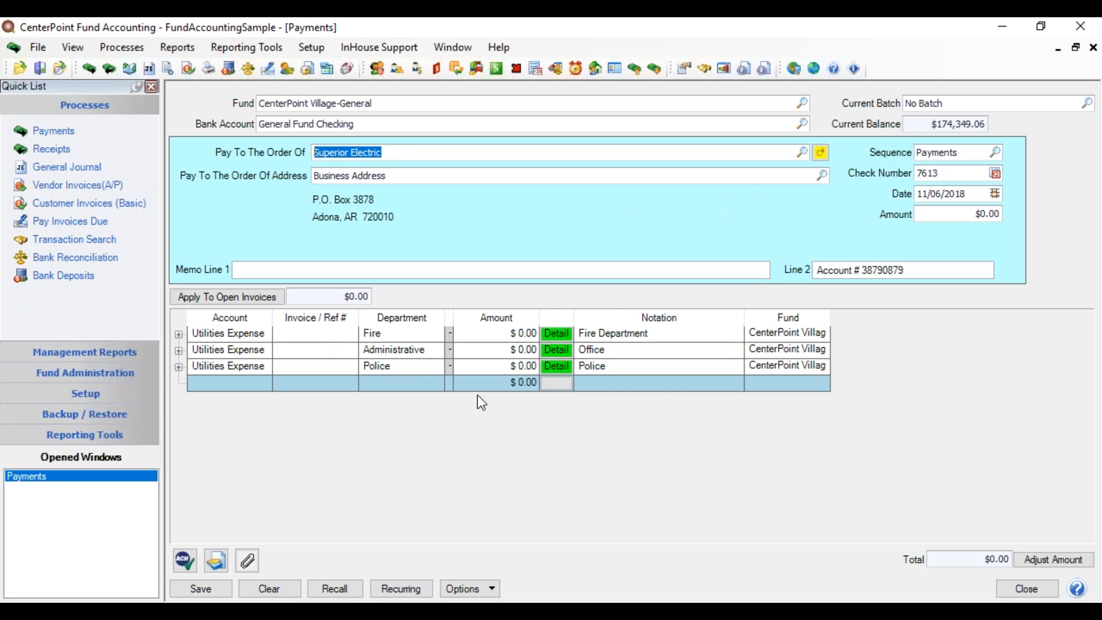
{"action": "left_click", "coordinate": [424, 595]}
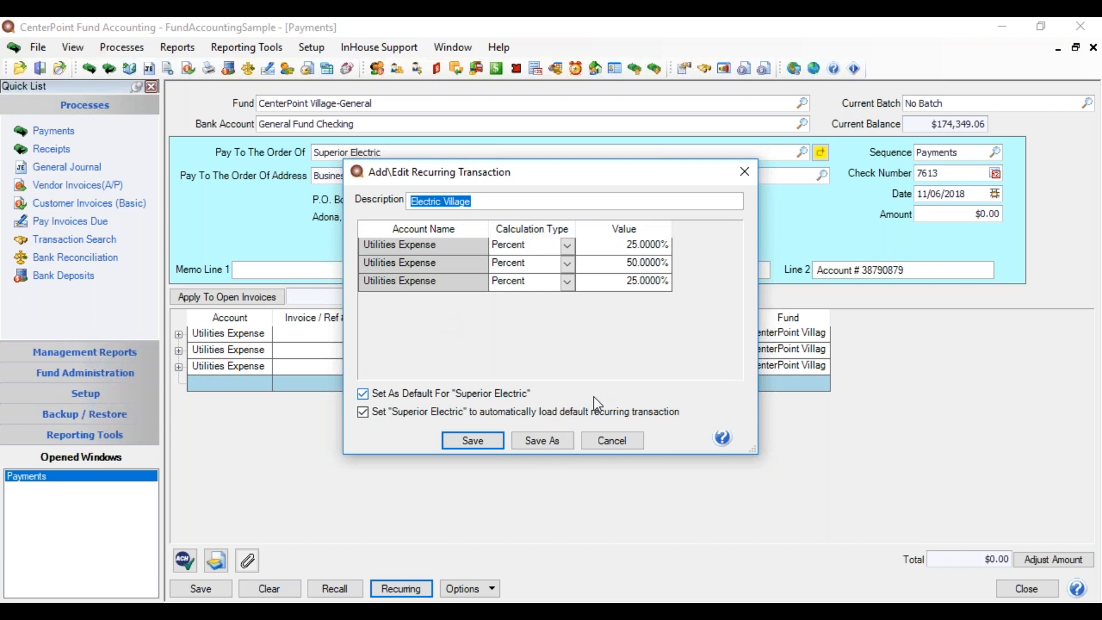
{"action": "left_click", "coordinate": [632, 442]}
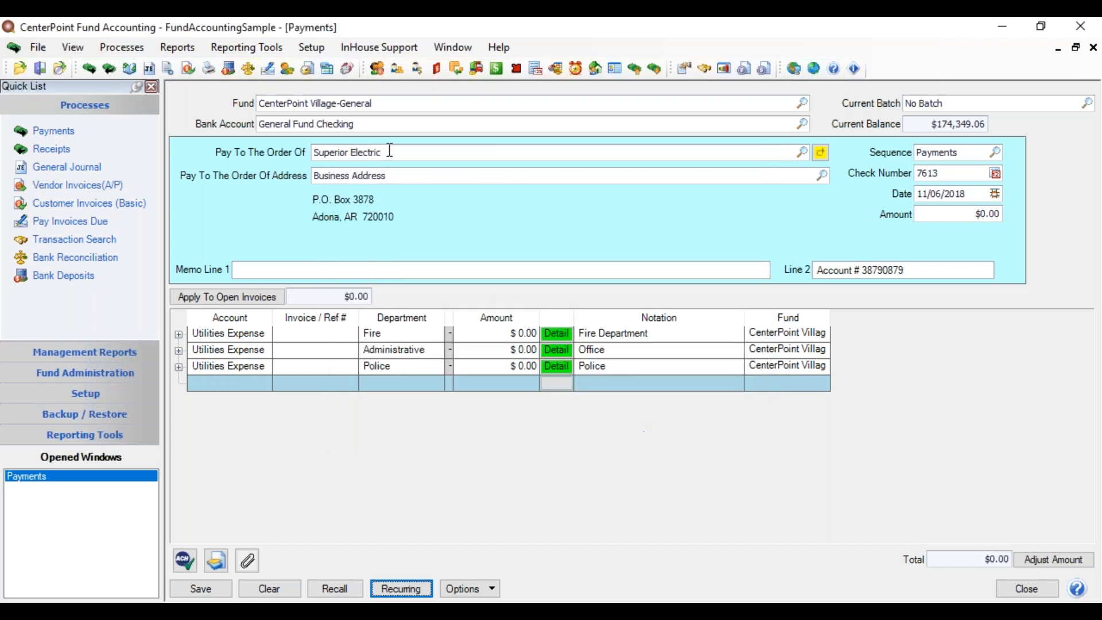
Change the payee to Repair It Service using "rep", clear the current transaction's information, and look the payee up again with "re"
{"action": "left_click_drag", "start_coordinate": [390, 151], "coordinate": [265, 160]}
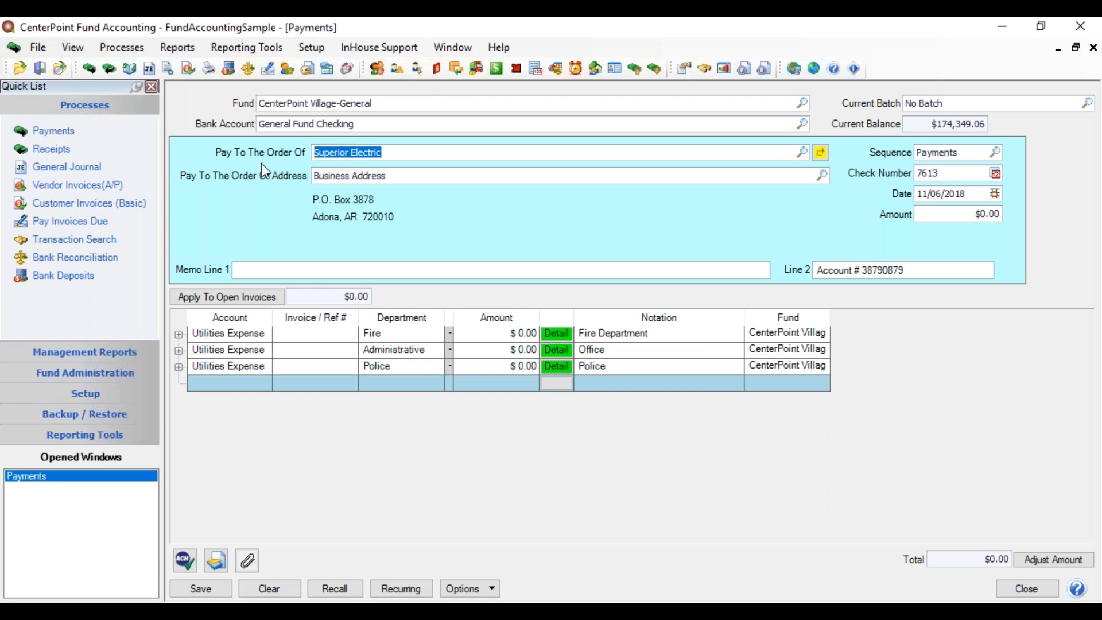
{"action": "type", "text": "rep"}
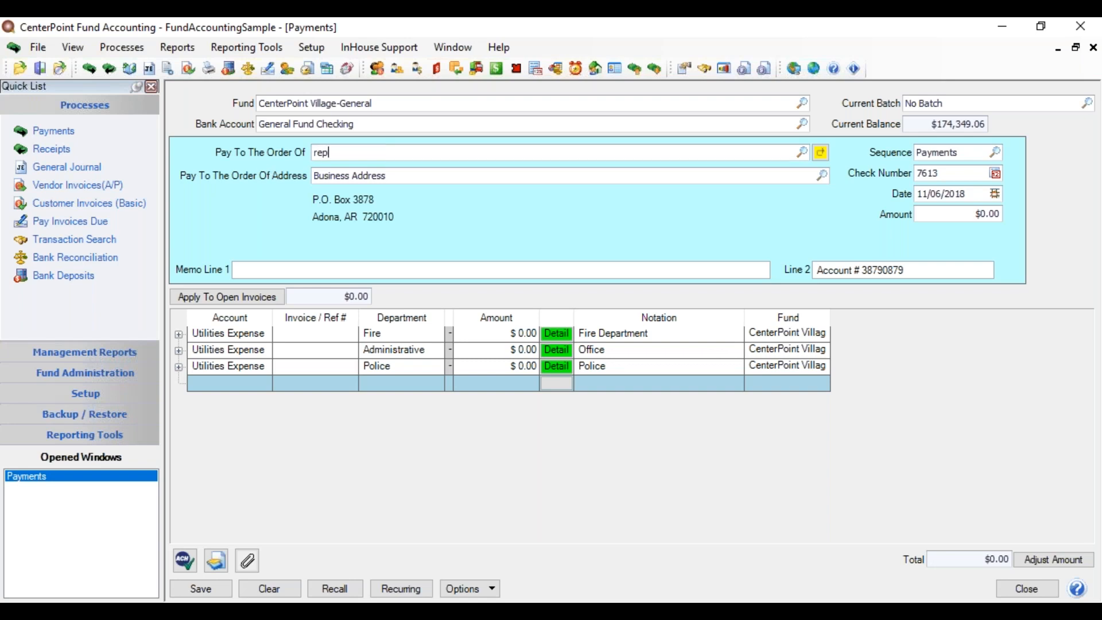
{"action": "key", "text": "Tab"}
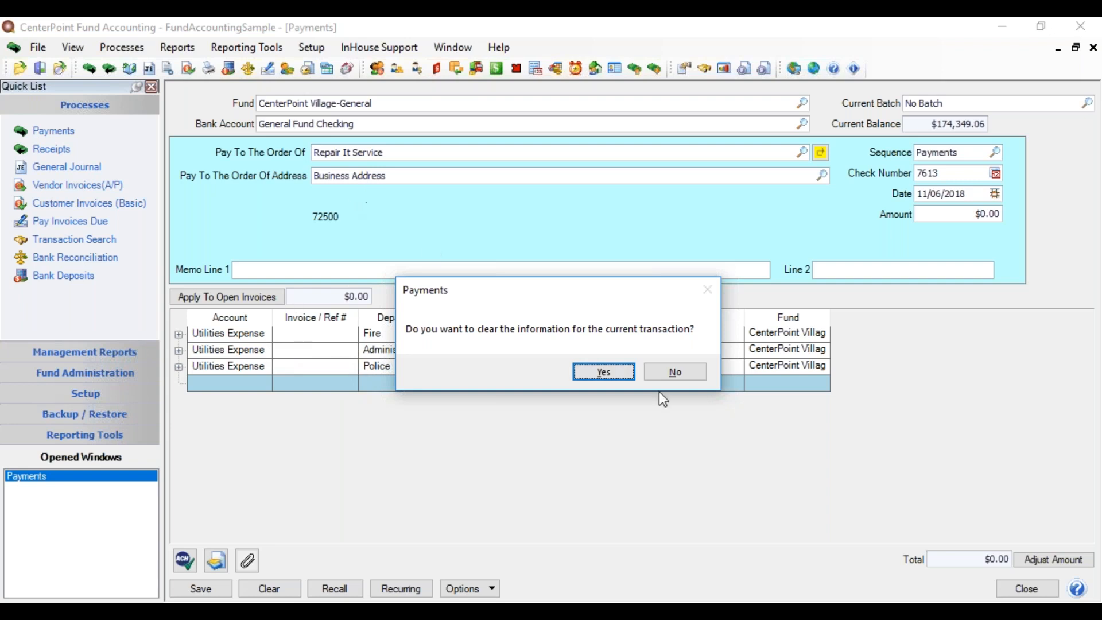
{"action": "left_click", "coordinate": [613, 369]}
{"action": "left_click_drag", "start_coordinate": [388, 153], "coordinate": [275, 166]}
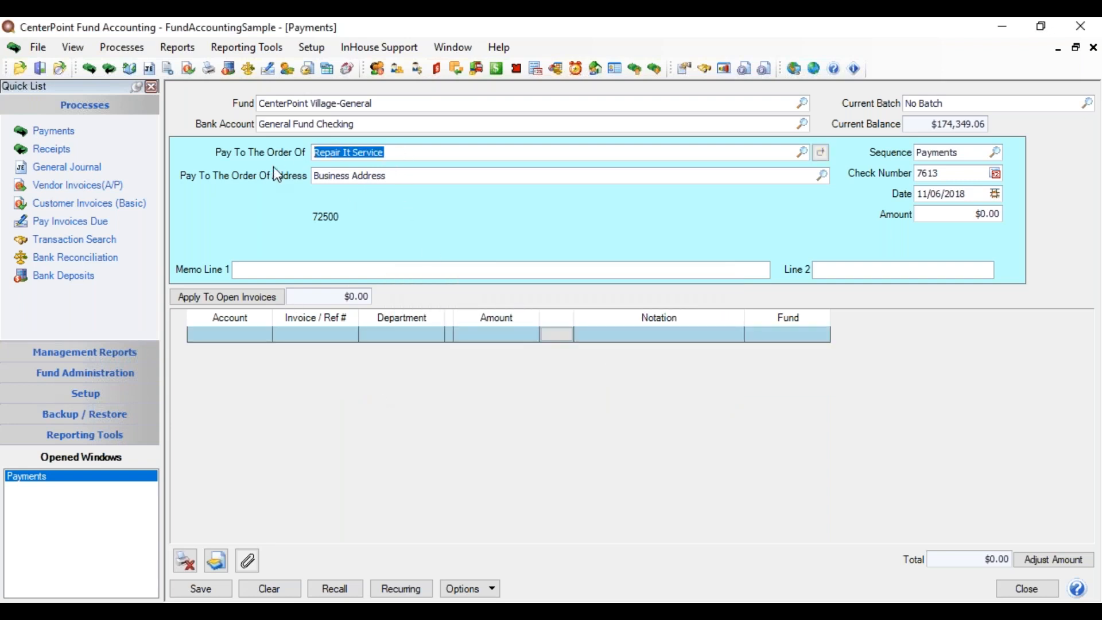
{"action": "type", "text": "re"}
{"action": "key", "text": "Tab"}
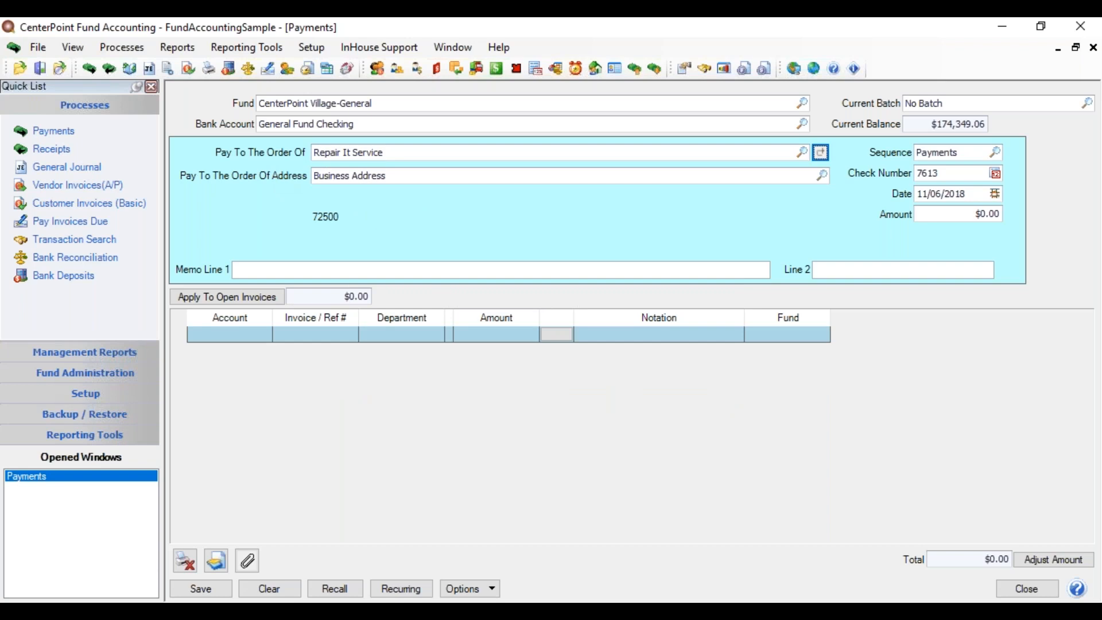
Switch the payee lookup to Contains matching, search for "rep" and choose All Power Repairs from the matches
{"action": "right_click", "coordinate": [387, 149]}
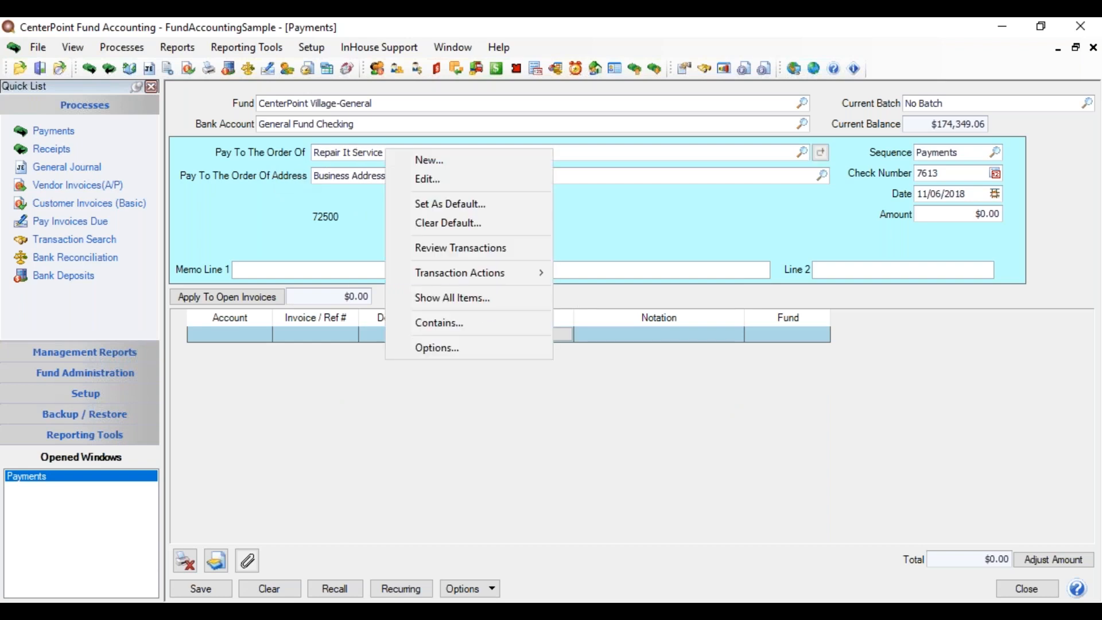
{"action": "left_click", "coordinate": [457, 322]}
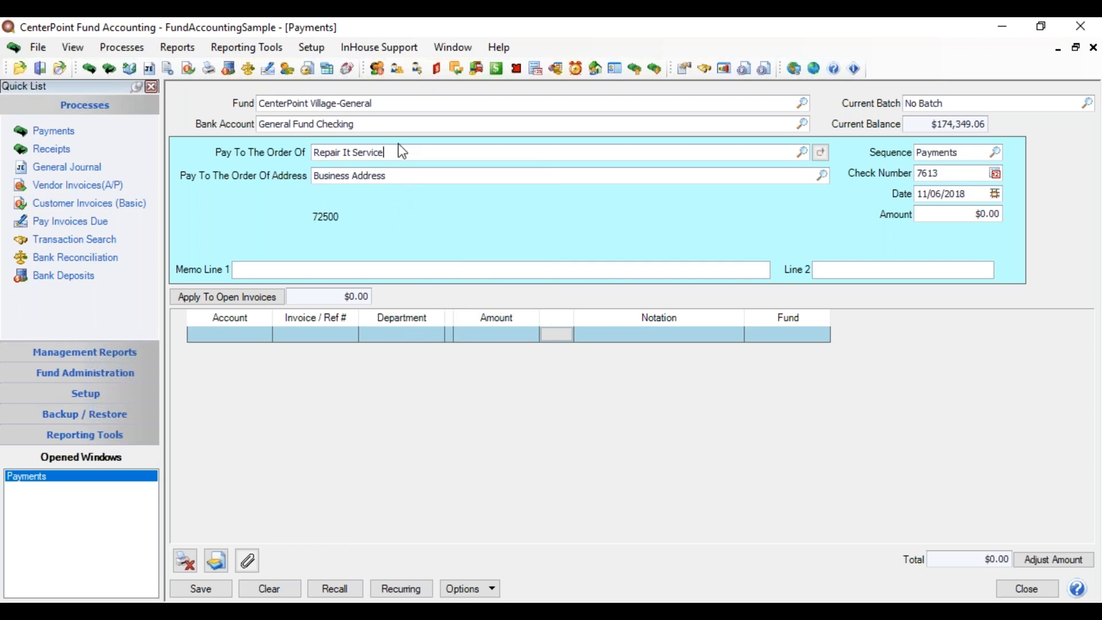
{"action": "left_click_drag", "start_coordinate": [396, 149], "coordinate": [256, 172]}
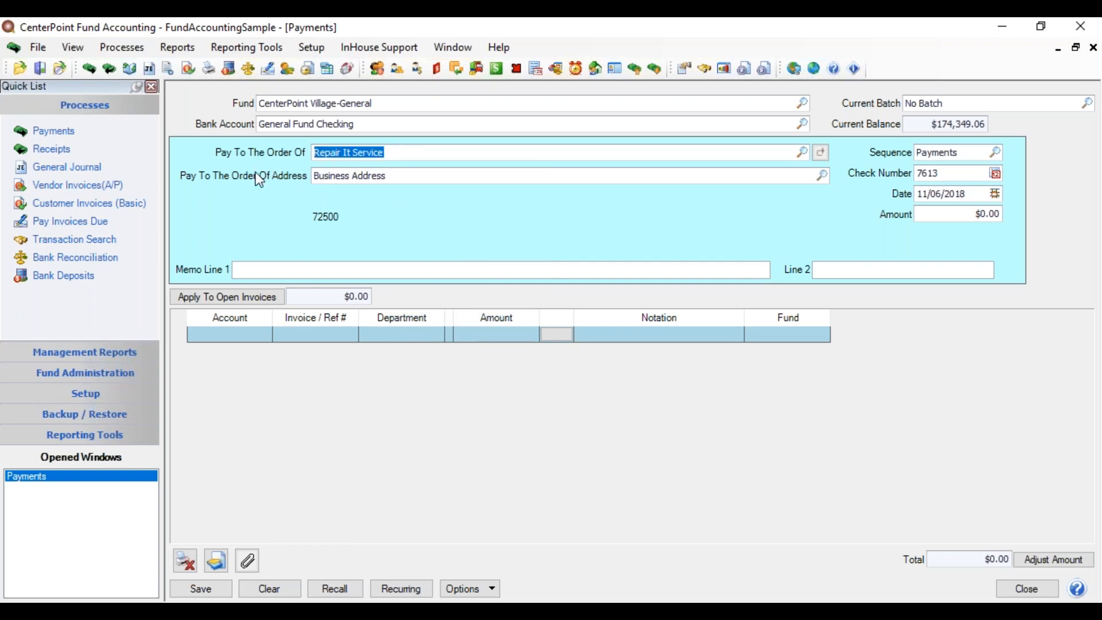
{"action": "type", "text": "rep"}
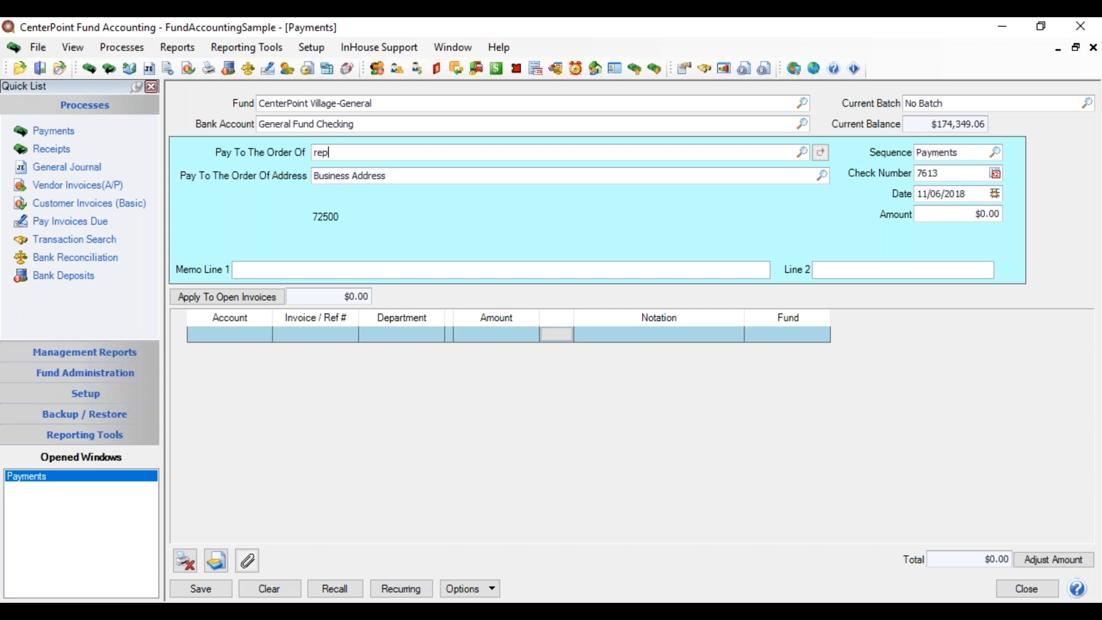
{"action": "key", "text": "Tab"}
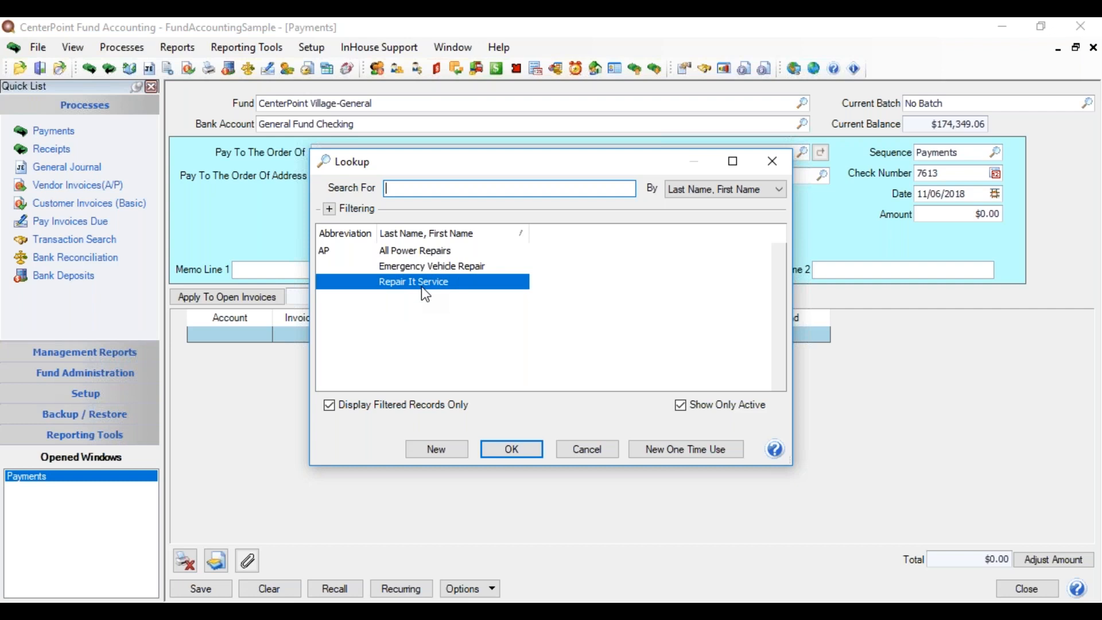
{"action": "key", "text": "Up"}
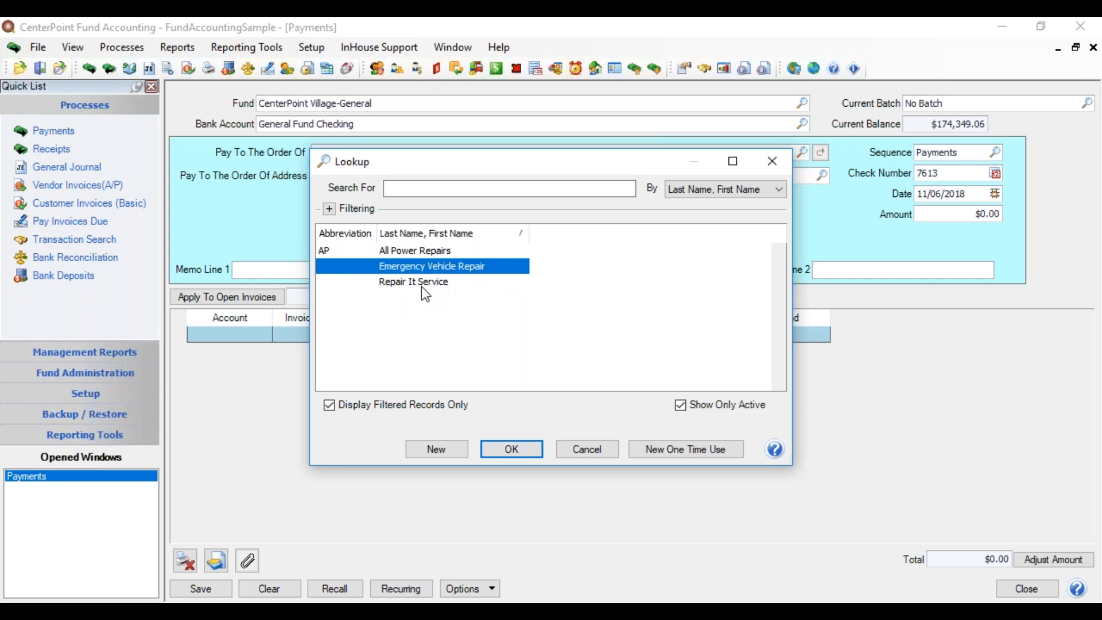
{"action": "key", "text": "Up"}
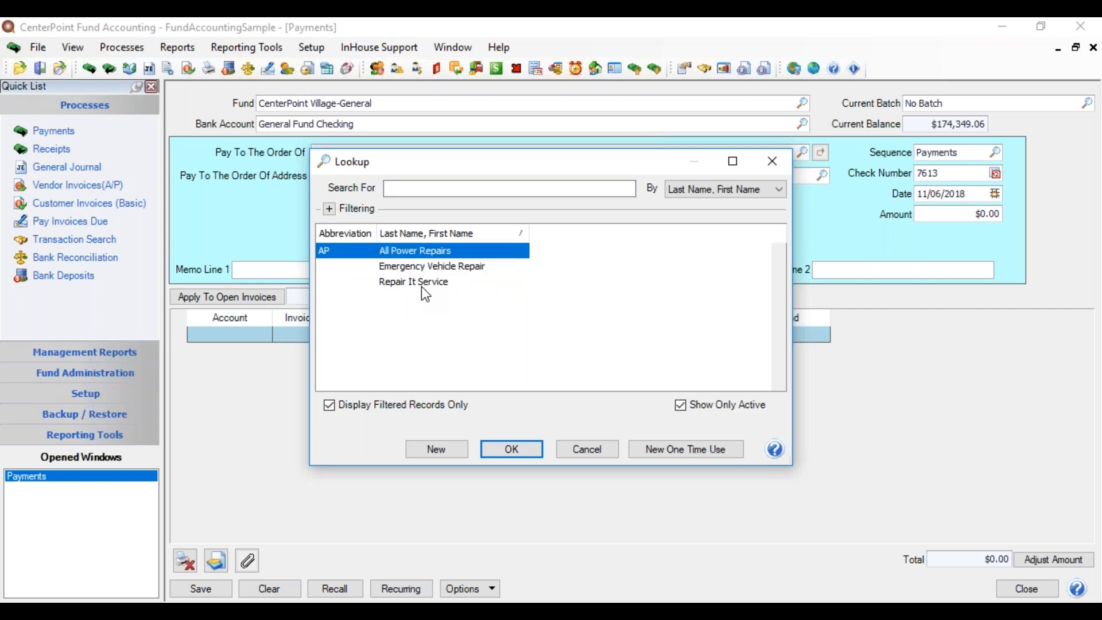
{"action": "key", "text": "Return"}
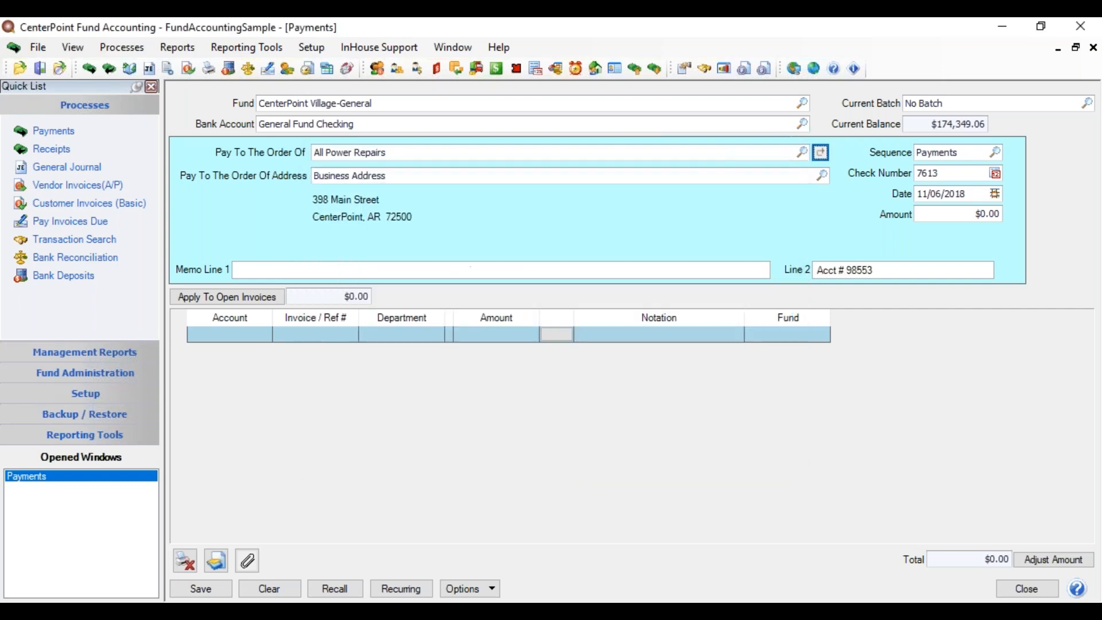
View the lookup options for the payee field and close them without changes
{"action": "right_click", "coordinate": [392, 154]}
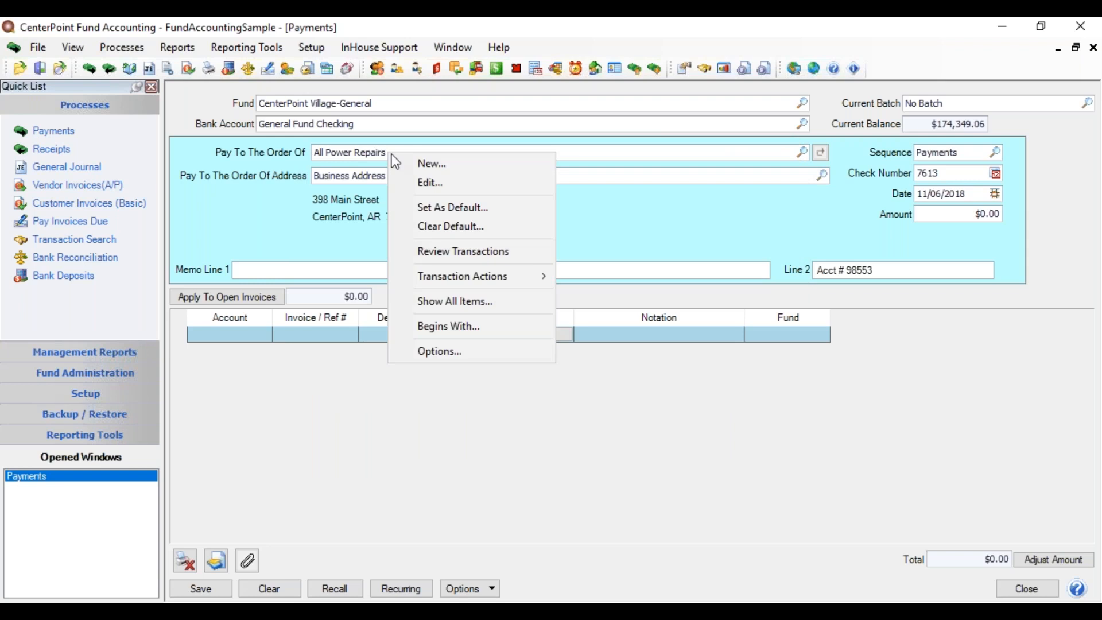
{"action": "left_click", "coordinate": [461, 353]}
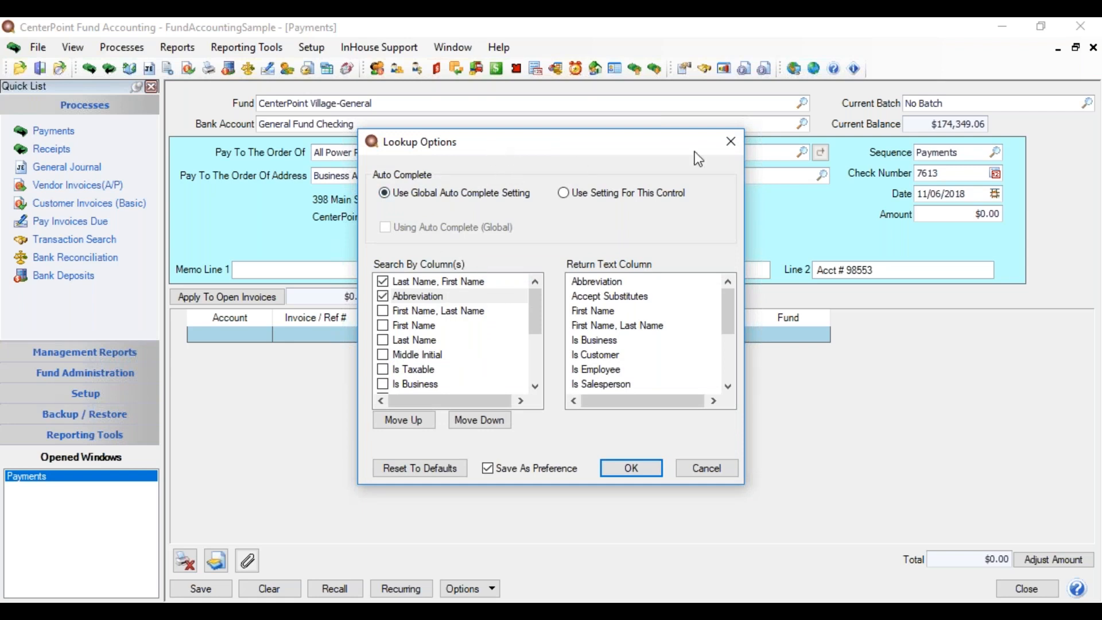
{"action": "left_click", "coordinate": [732, 143]}
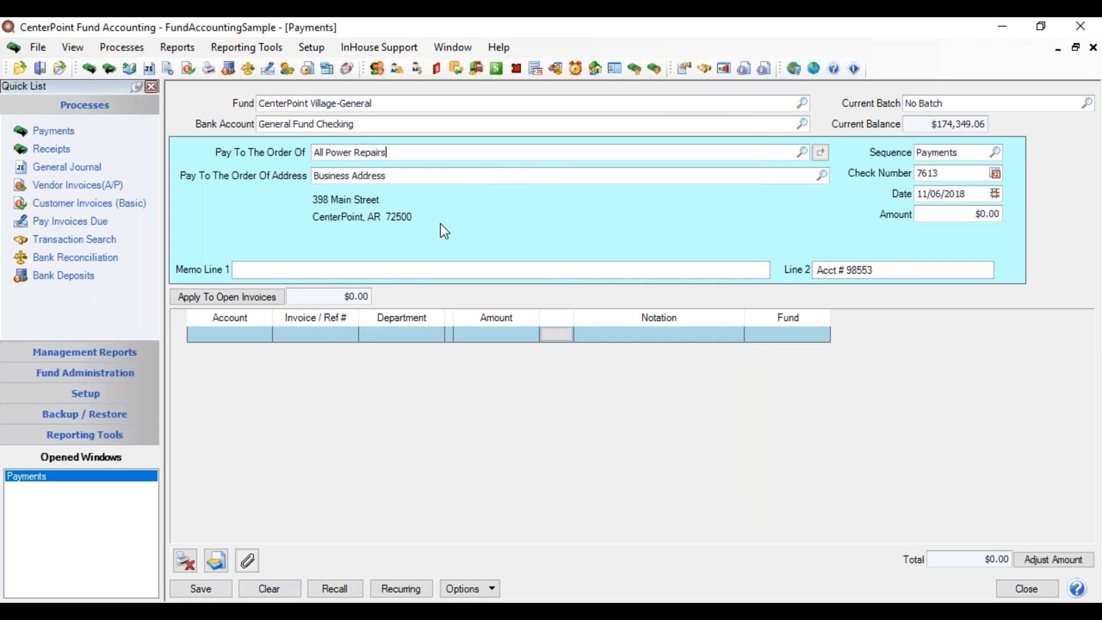
Look up the payee's addresses and change the payment address to Alternate Billing
{"action": "key", "text": "Tab"}
{"action": "key", "text": "Tab"}
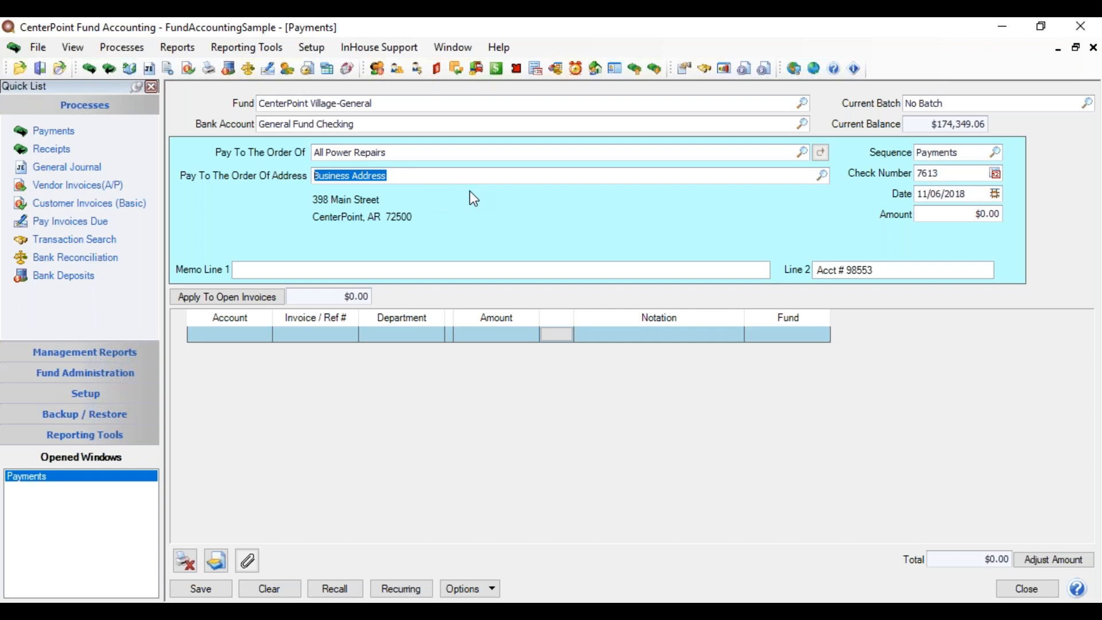
{"action": "left_click", "coordinate": [825, 176]}
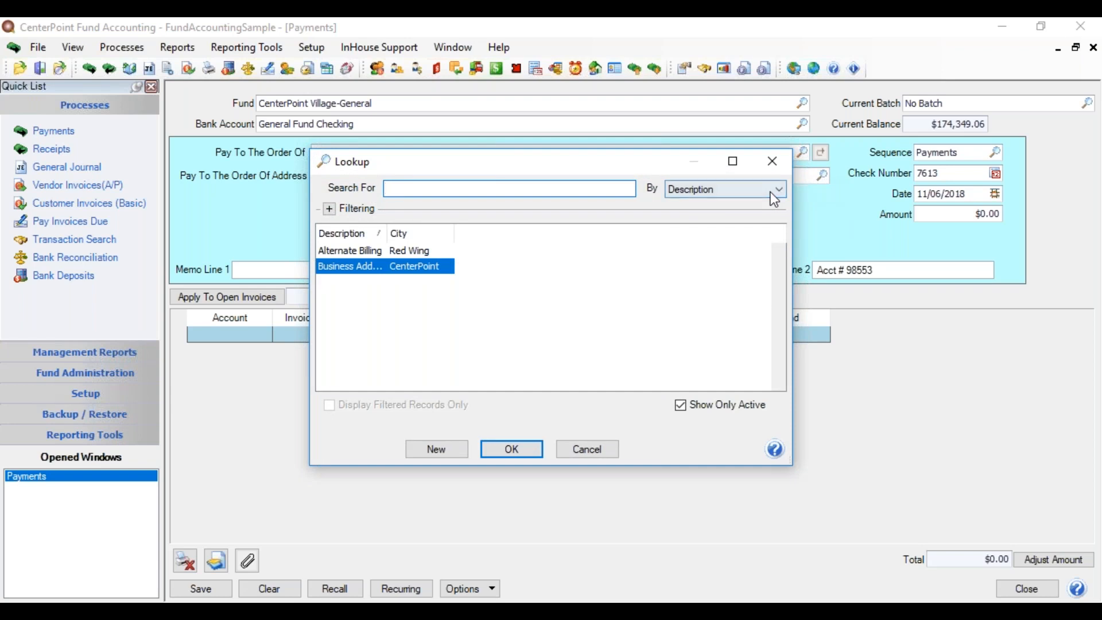
{"action": "double_click", "coordinate": [383, 250]}
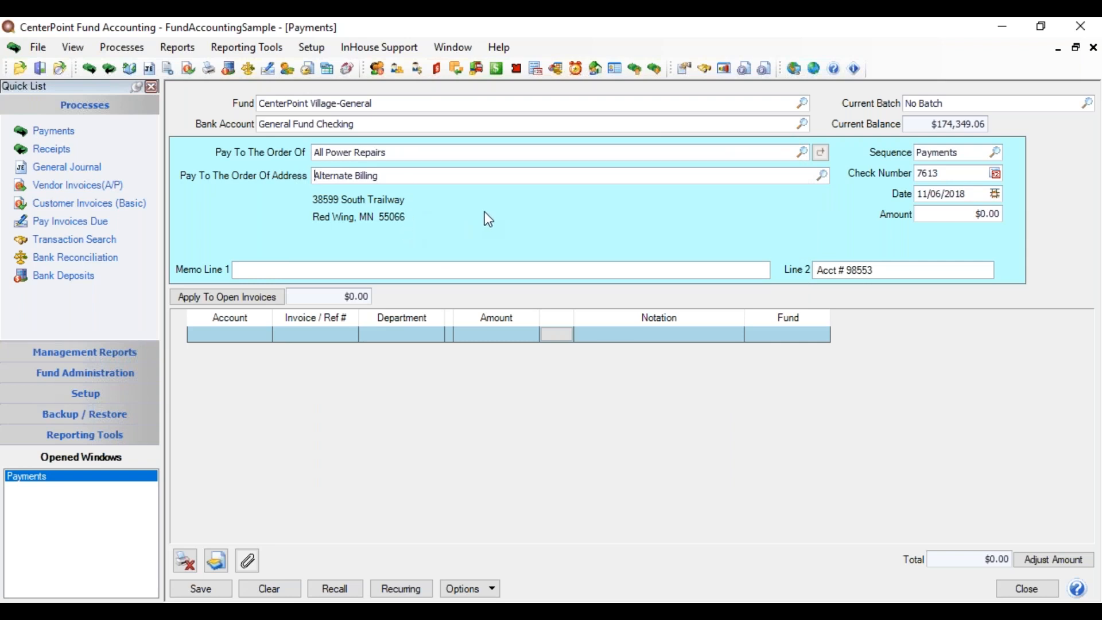
{"action": "key", "text": "Tab"}
Switch the payment sequence to Electronic Transfers, and return it to Payments
{"action": "left_click", "coordinate": [997, 151]}
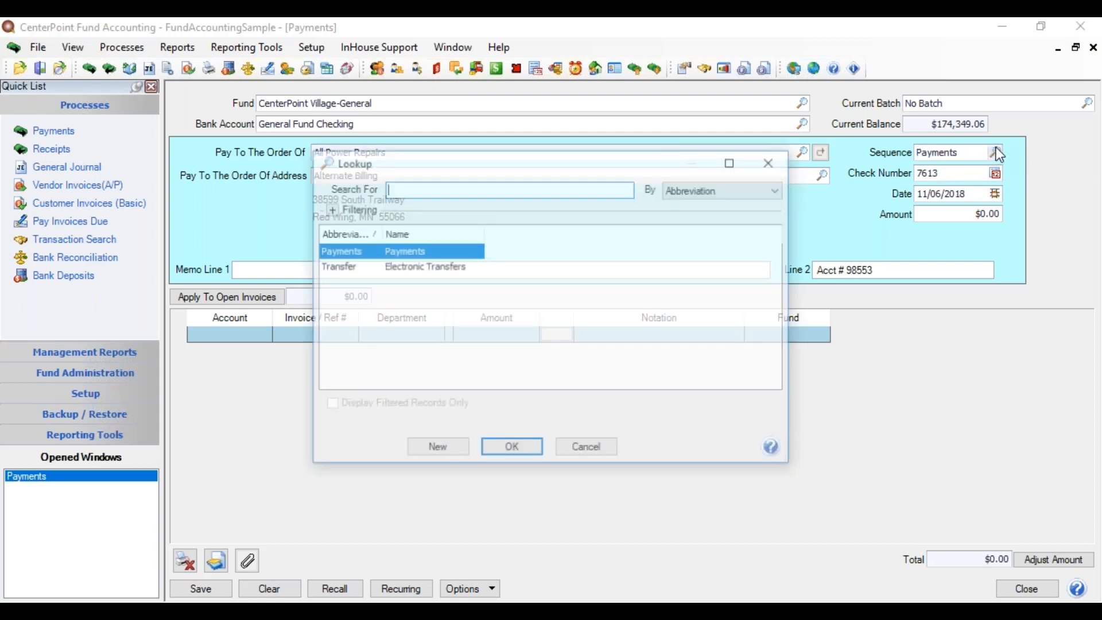
{"action": "double_click", "coordinate": [457, 268]}
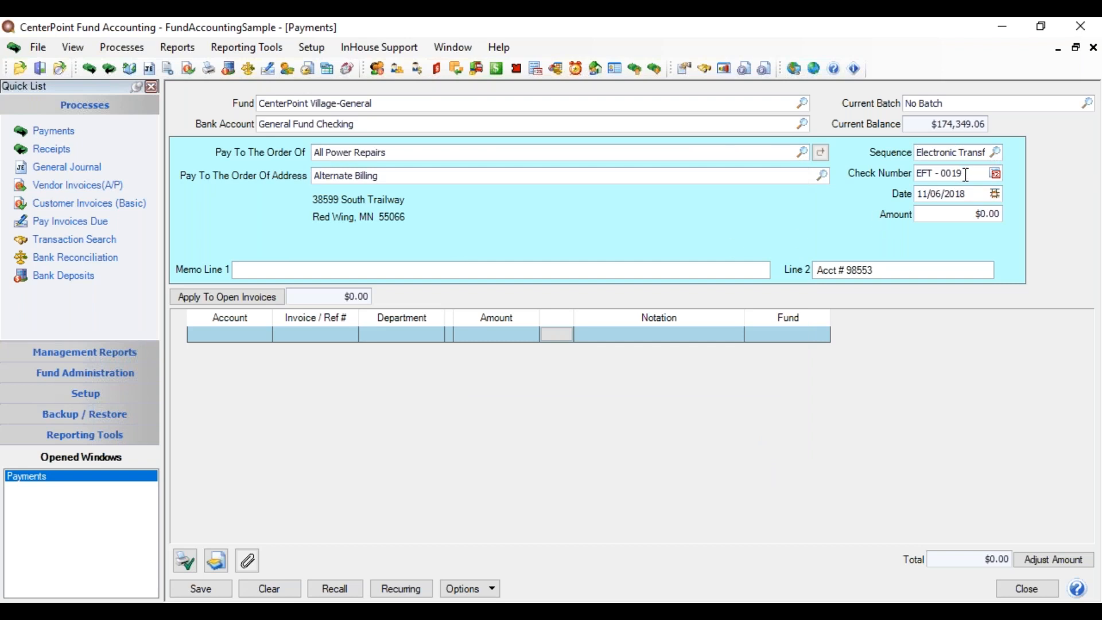
{"action": "left_click", "coordinate": [998, 153]}
{"action": "left_click", "coordinate": [414, 251]}
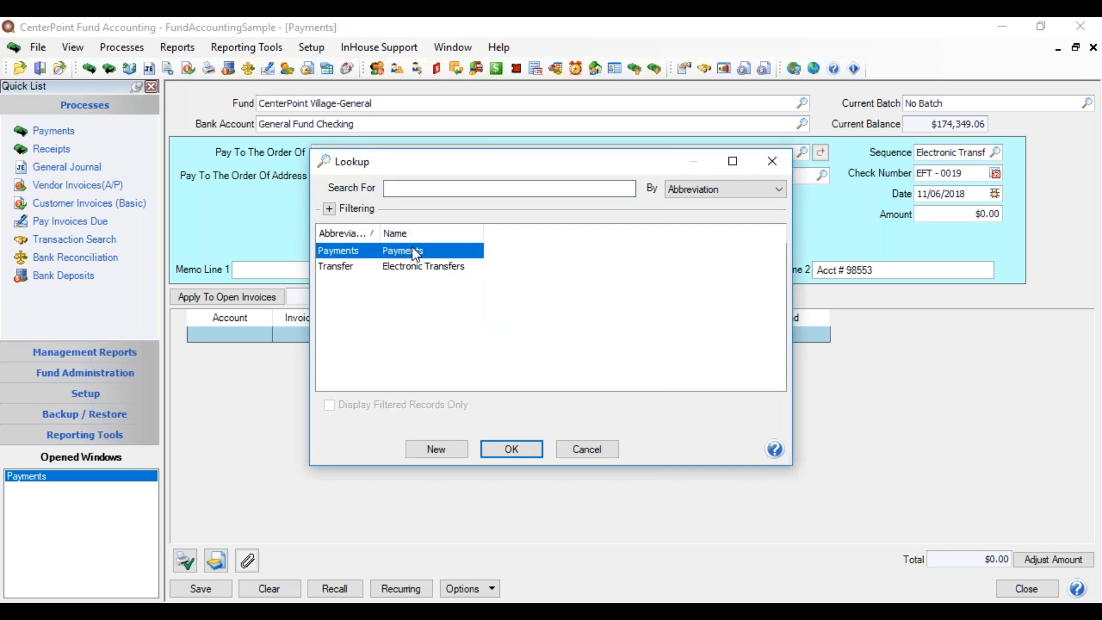
{"action": "double_click", "coordinate": [412, 251]}
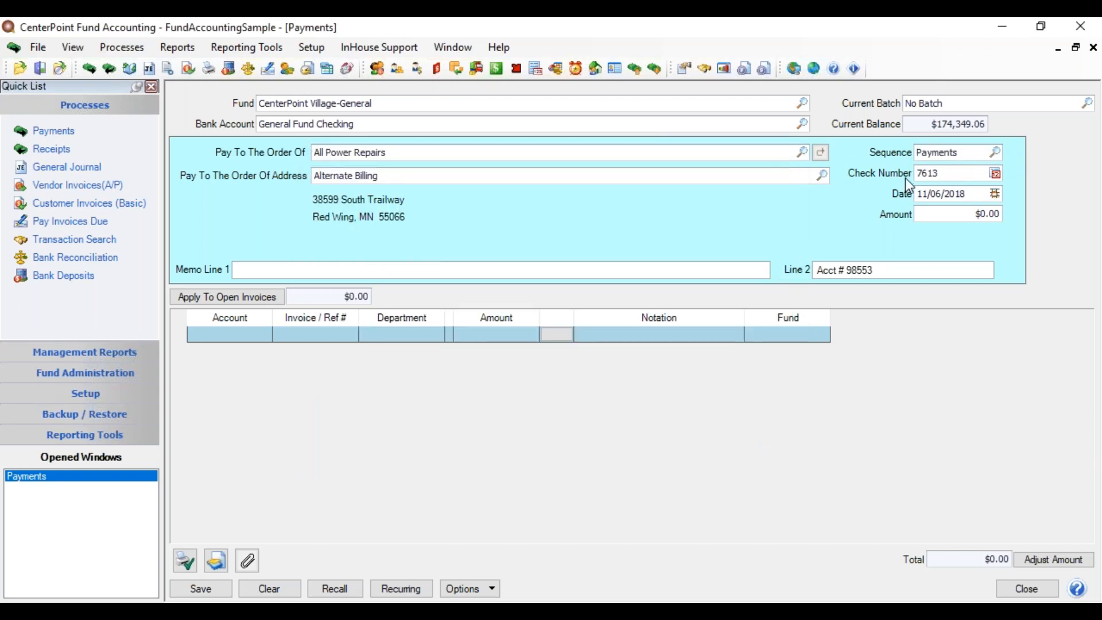
Set the payment amount to $500.00, leaving the check number, date and memo lines as they are
{"action": "left_click", "coordinate": [956, 174]}
{"action": "key", "text": "Tab"}
{"action": "key", "text": "Tab"}
{"action": "type", "text": "500.00"}
{"action": "key", "text": "Tab"}
{"action": "left_click", "coordinate": [959, 217]}
{"action": "key", "text": "Tab"}
{"action": "key", "text": "Tab"}
{"action": "key", "text": "Tab"}
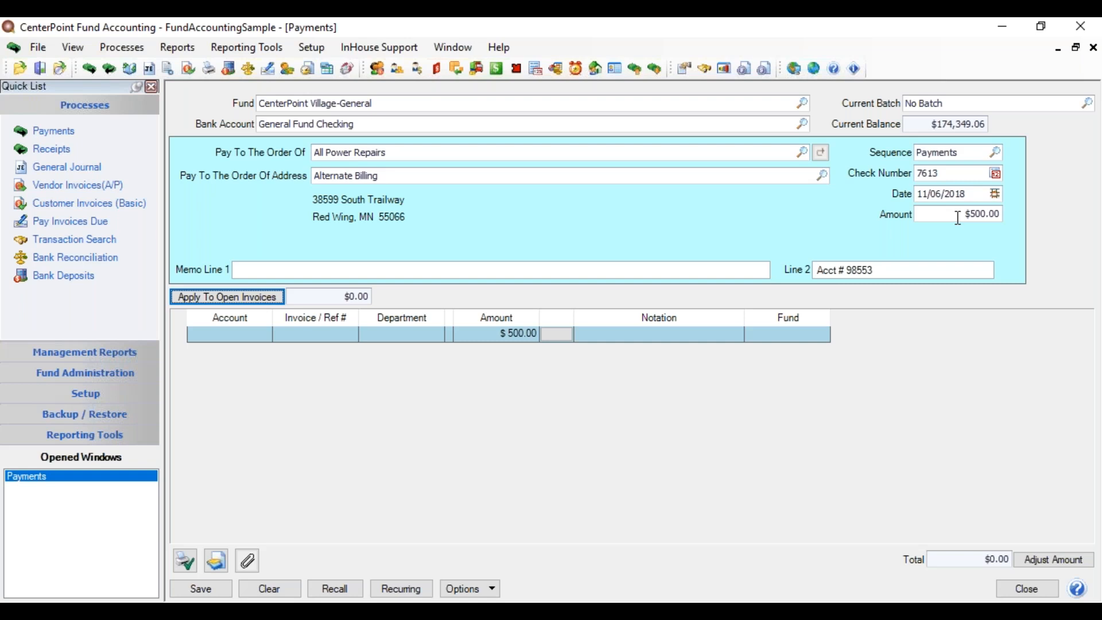
Check the vendor's open invoices without applying any, and browse the account lookup for the first distribution line before cancelling it
{"action": "left_click", "coordinate": [260, 297]}
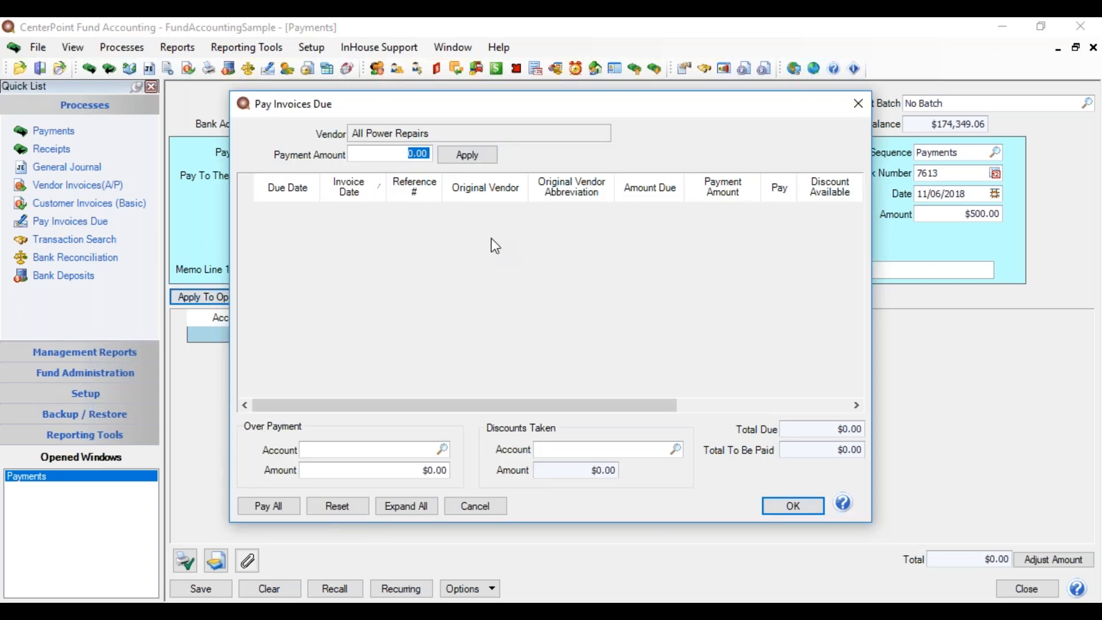
{"action": "left_click", "coordinate": [816, 508]}
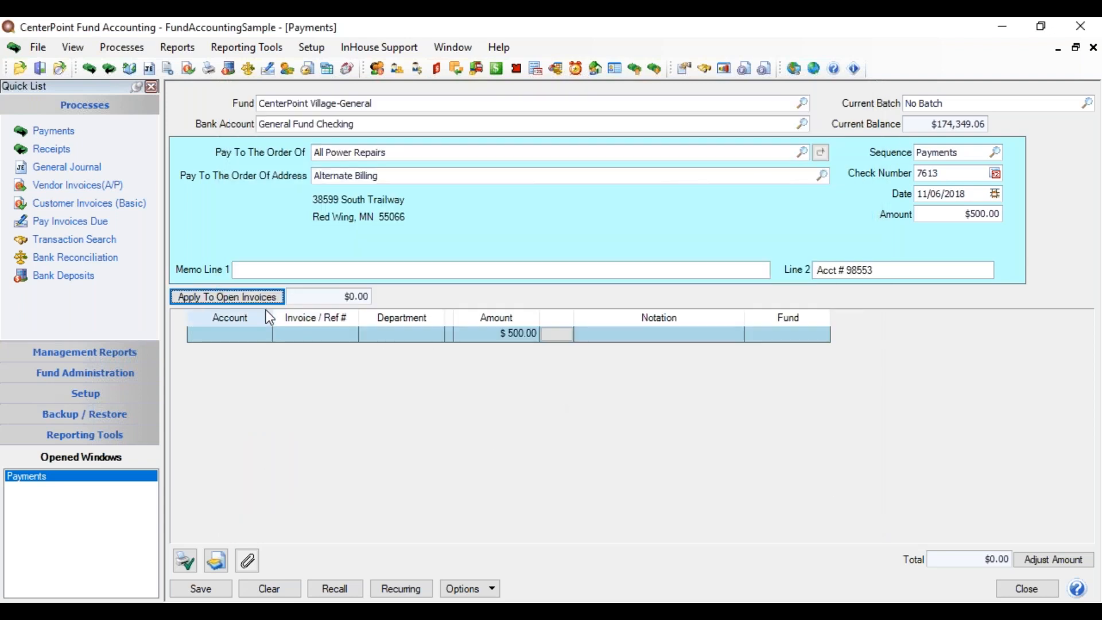
{"action": "left_click", "coordinate": [252, 323]}
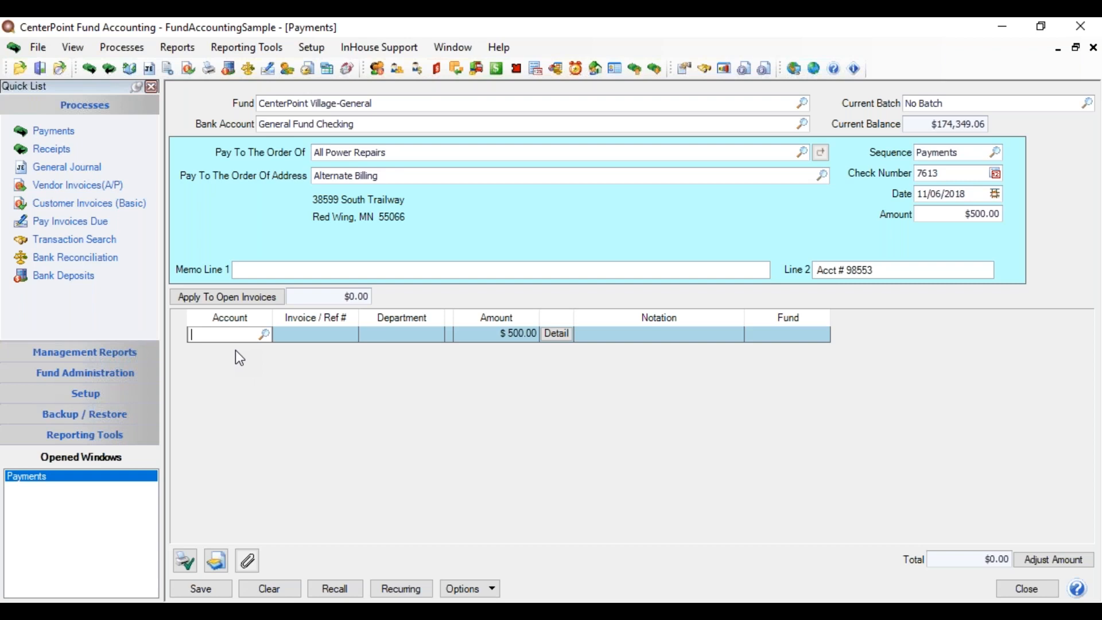
{"action": "left_click", "coordinate": [265, 334]}
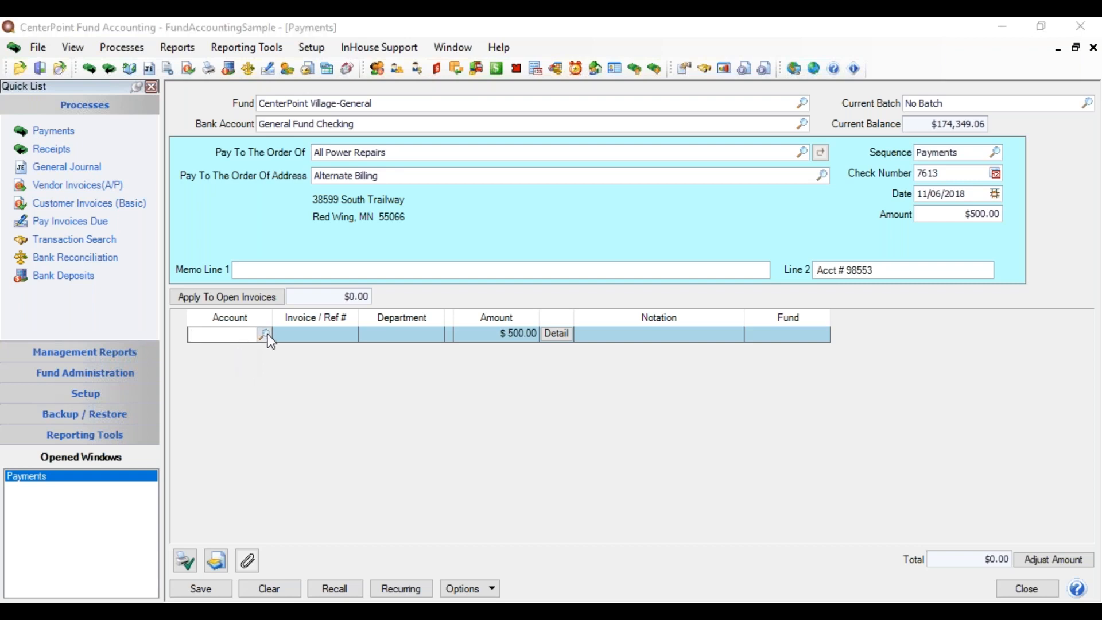
{"action": "left_click_drag", "start_coordinate": [781, 332], "coordinate": [777, 298]}
{"action": "left_click", "coordinate": [587, 449]}
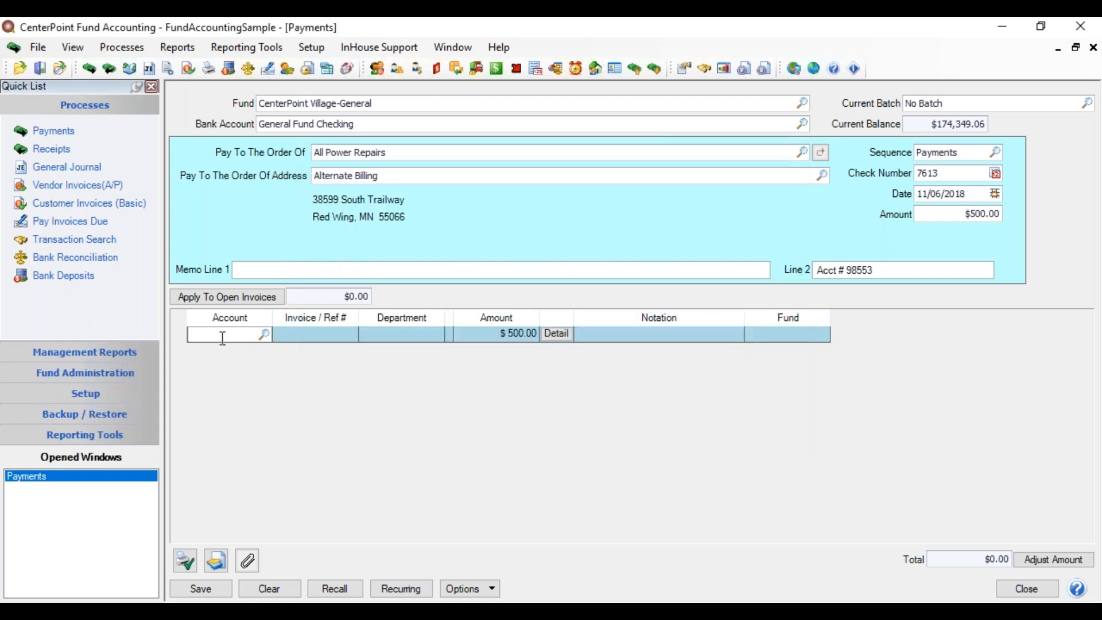
Look up the first line's account with "rep", choose Maint & Repair - Vehicle, and view the line's detail
{"action": "type", "text": "rep"}
{"action": "key", "text": "Tab"}
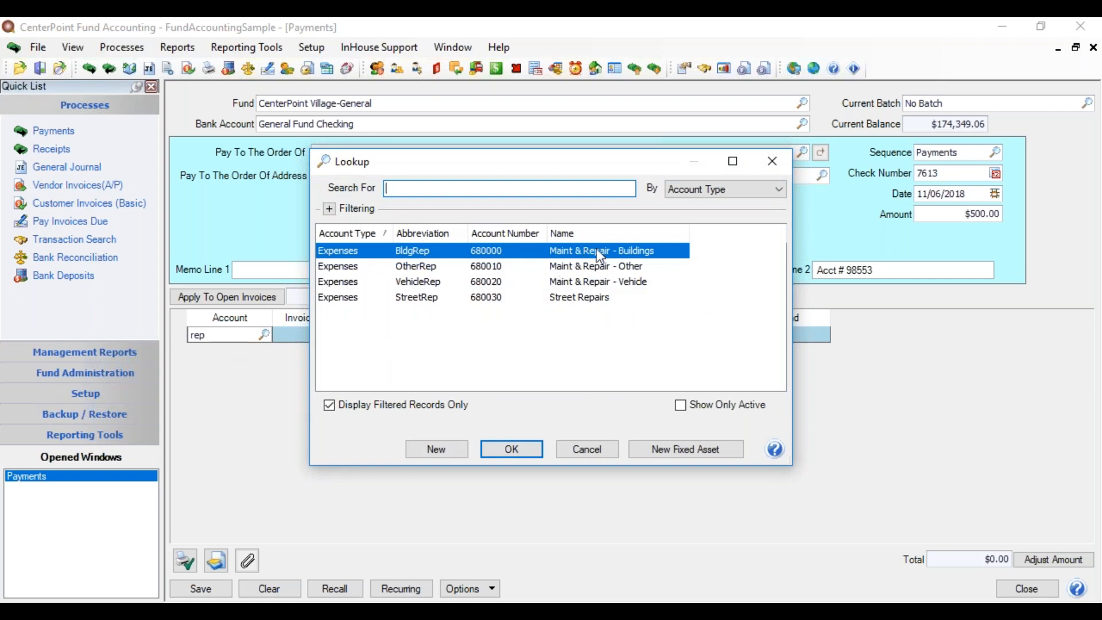
{"action": "left_click", "coordinate": [561, 284]}
{"action": "double_click", "coordinate": [562, 290]}
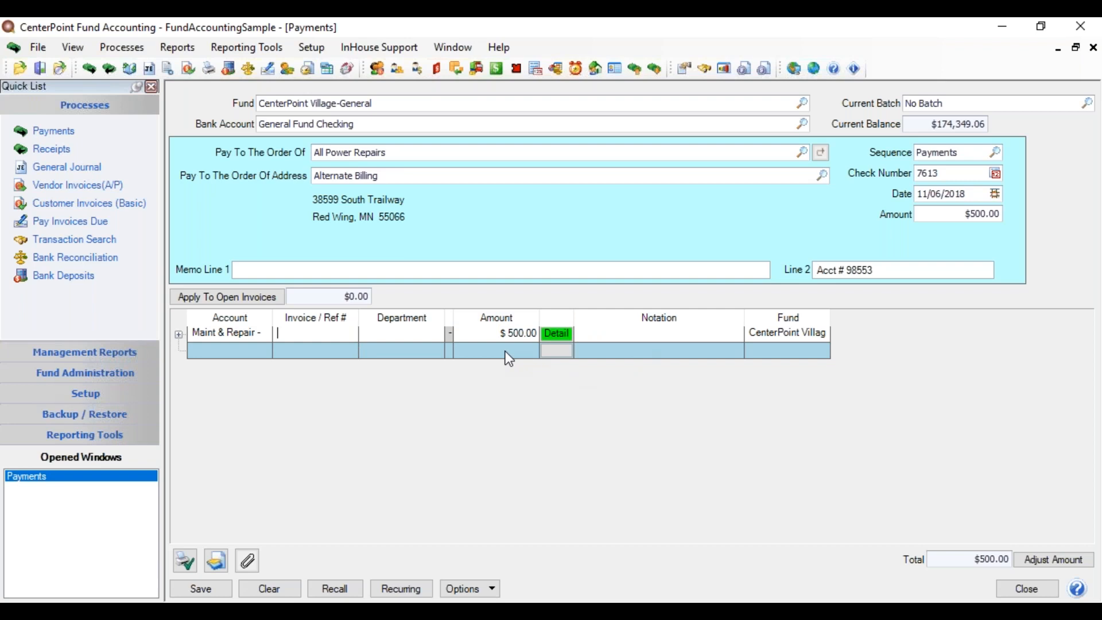
{"action": "left_click", "coordinate": [555, 337]}
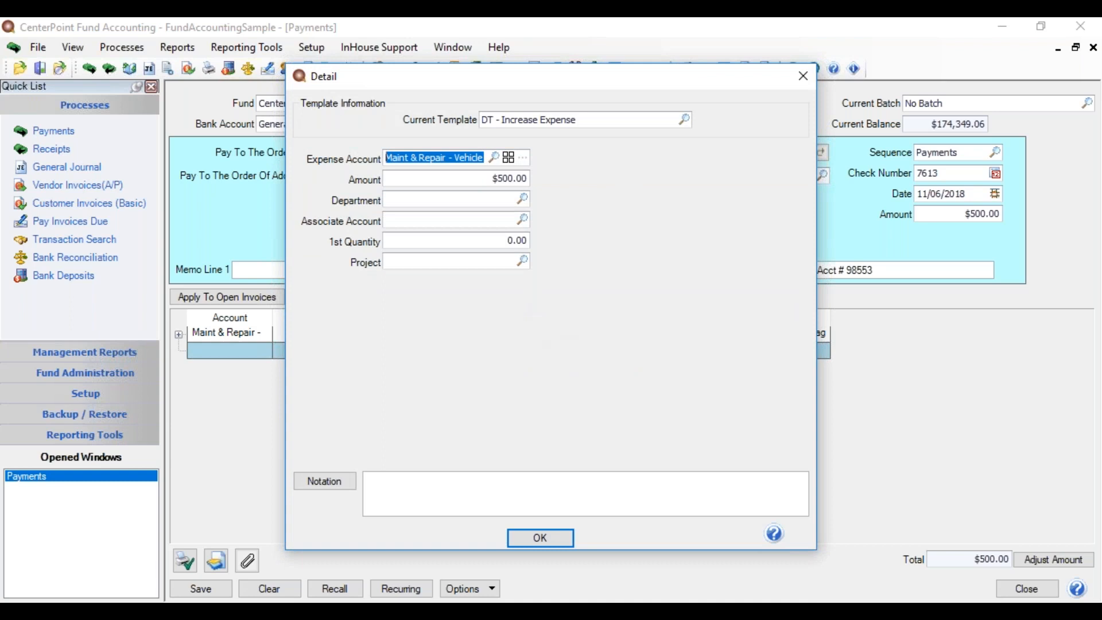
{"action": "left_click", "coordinate": [547, 533]}
Add the Quantity 1 and Project columns to the payment's distribution grid
{"action": "right_click", "coordinate": [468, 353]}
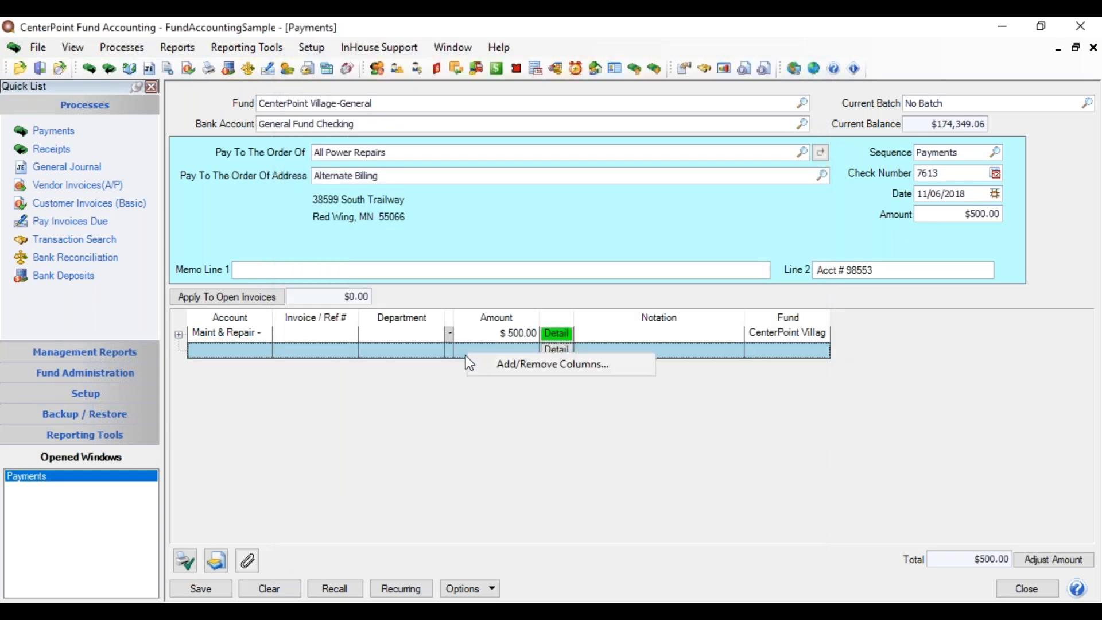
{"action": "left_click", "coordinate": [495, 367]}
{"action": "mouse_move", "coordinate": [625, 240]}
{"action": "left_mouse_down"}
{"action": "mouse_move", "coordinate": [609, 347]}
{"action": "mouse_move", "coordinate": [632, 234]}
{"action": "left_mouse_up"}
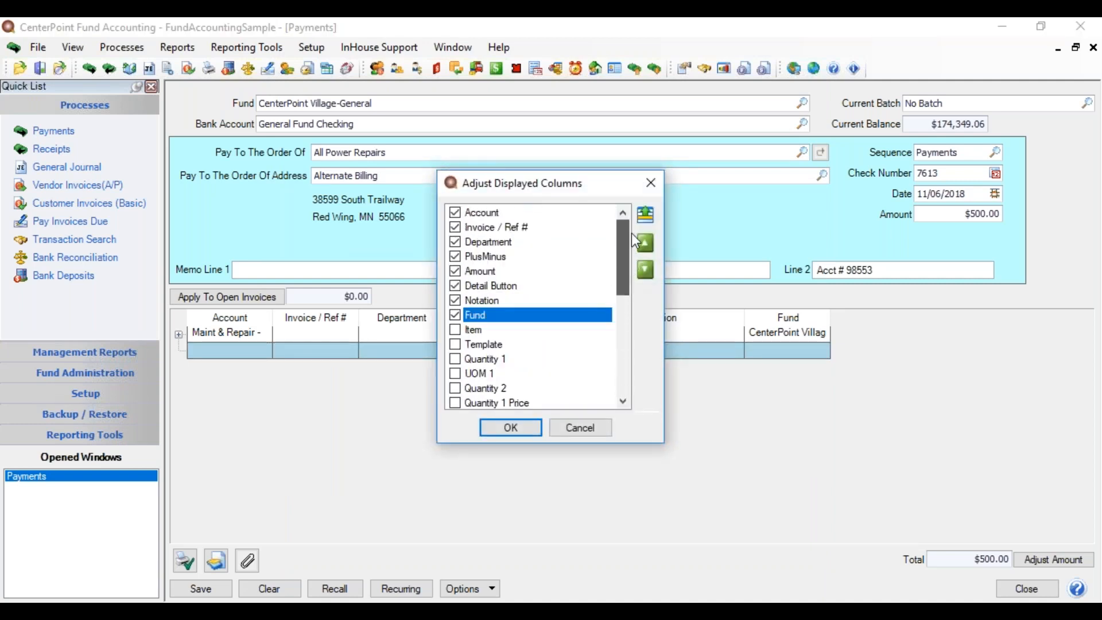
{"action": "left_click", "coordinate": [456, 360]}
{"action": "left_click_drag", "start_coordinate": [630, 284], "coordinate": [626, 347]}
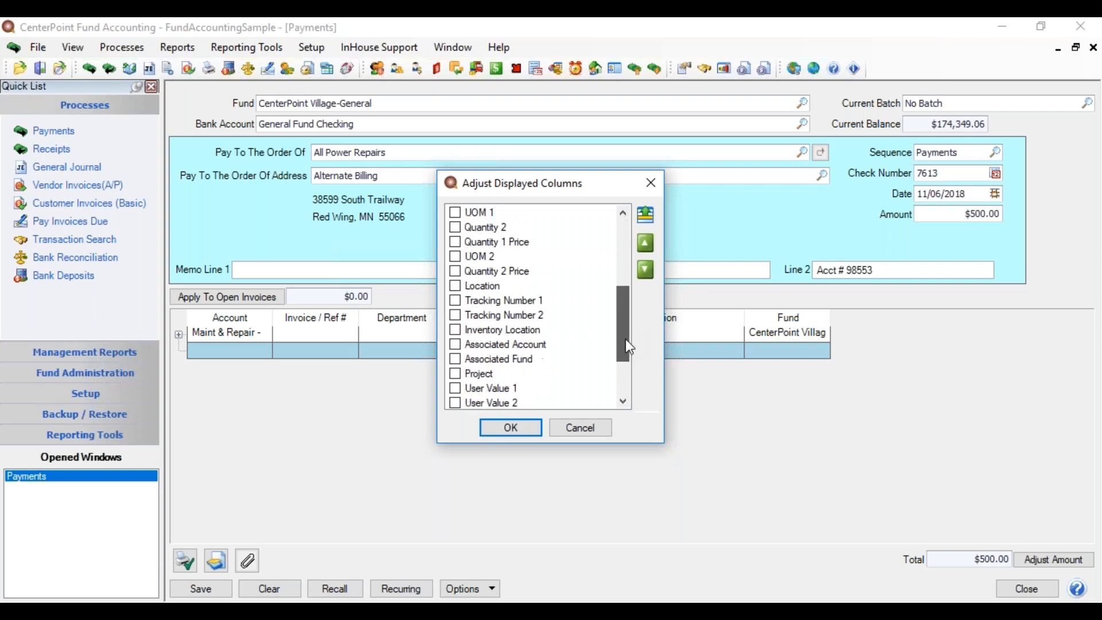
{"action": "left_click", "coordinate": [457, 373]}
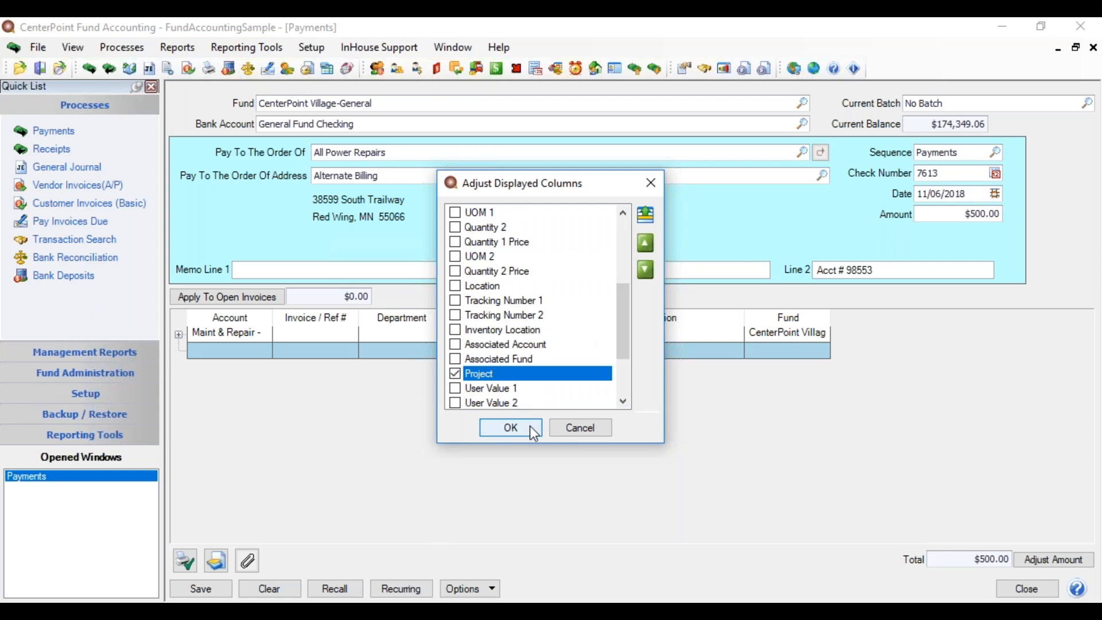
{"action": "left_click", "coordinate": [530, 426]}
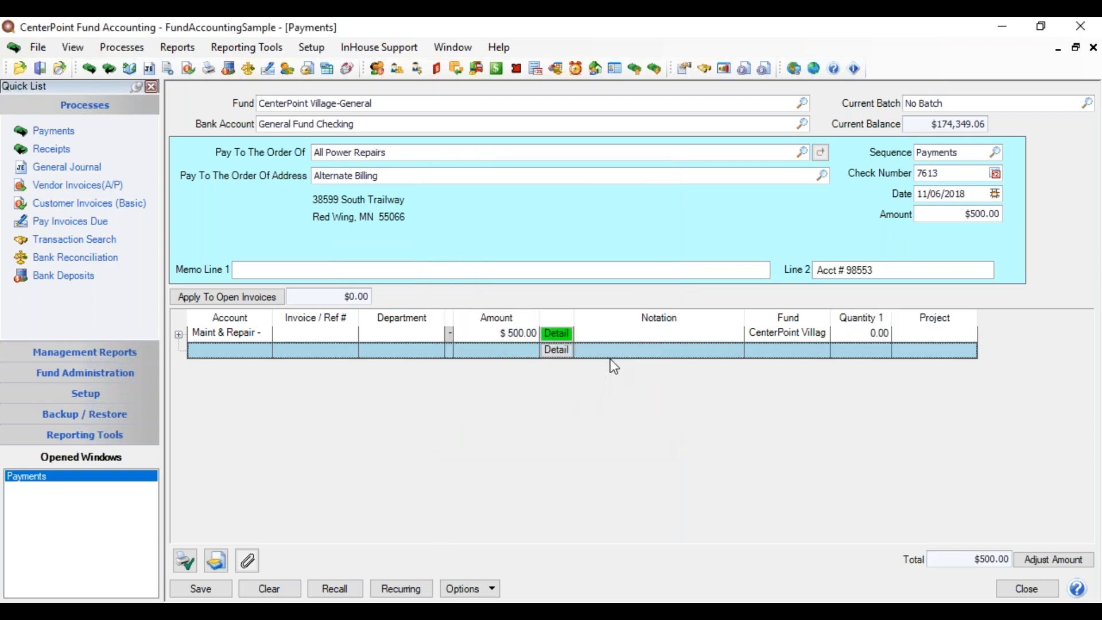
In the grid's displayed columns, move Project directly after Amount
{"action": "right_click", "coordinate": [611, 356]}
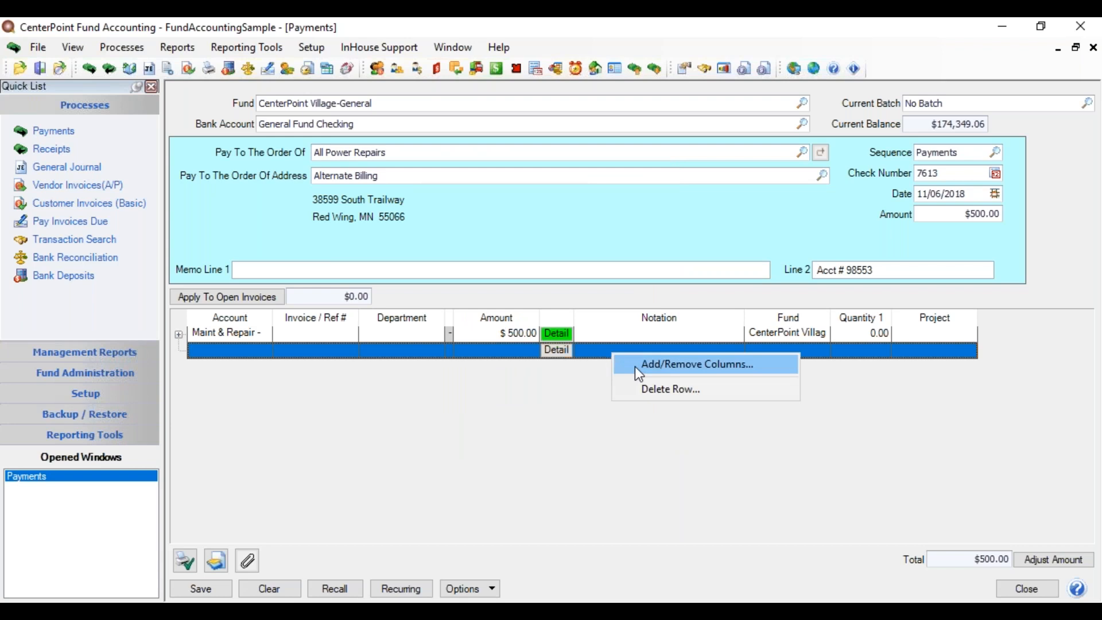
{"action": "left_click", "coordinate": [635, 366]}
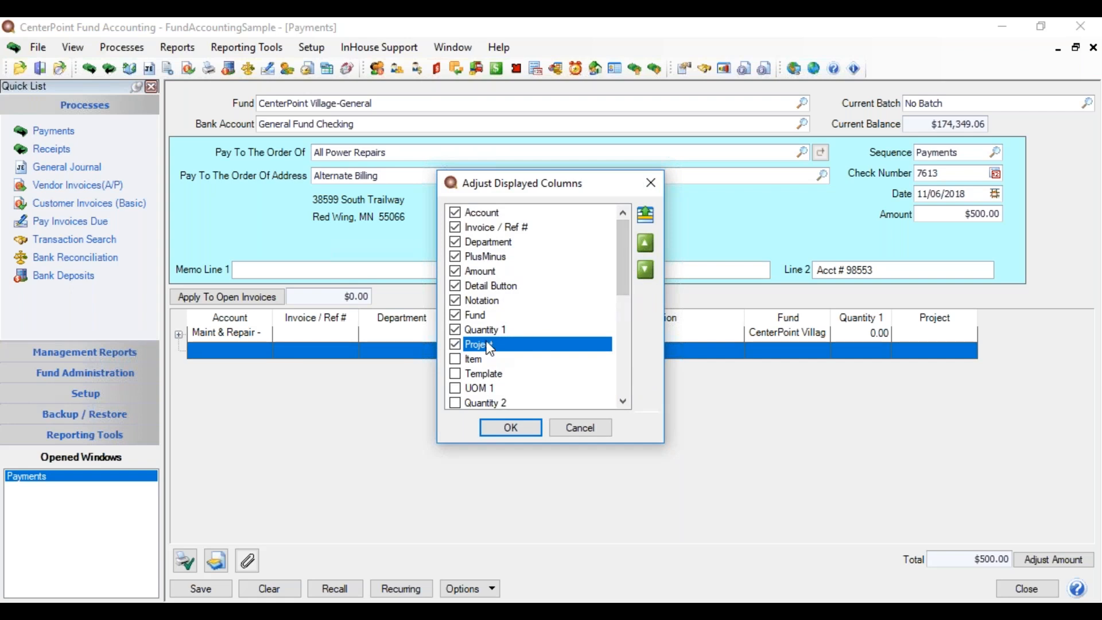
{"action": "left_click", "coordinate": [645, 243]}
{"action": "left_click", "coordinate": [645, 244]}
{"action": "left_click", "coordinate": [646, 244]}
{"action": "left_click", "coordinate": [645, 243]}
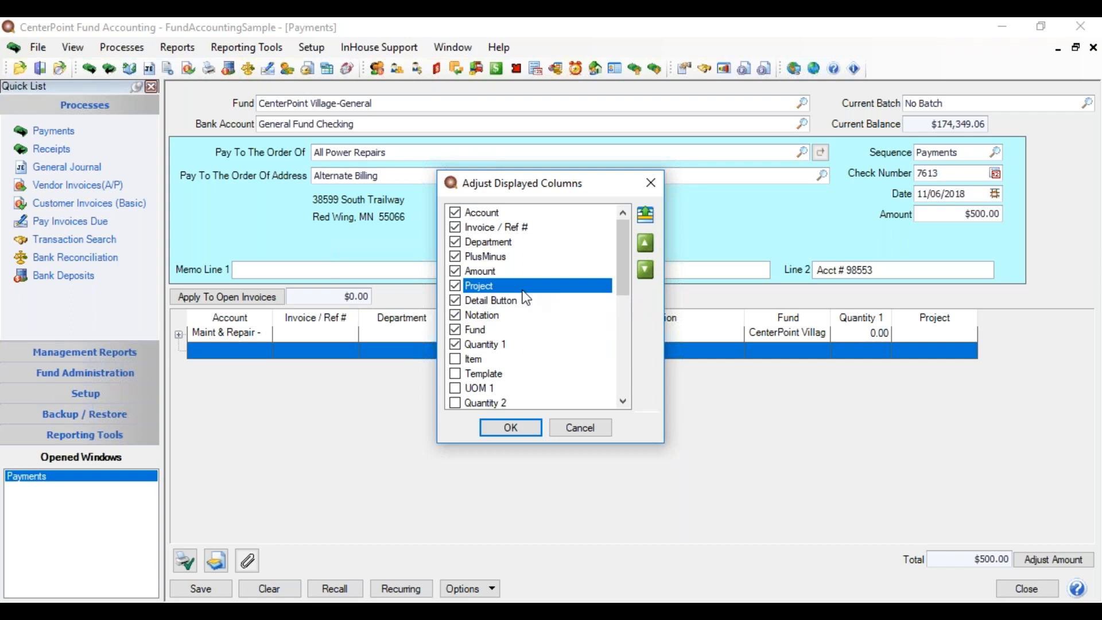
Move the Notation column so that it comes directly before Amount
{"action": "left_click", "coordinate": [498, 316]}
{"action": "left_click", "coordinate": [647, 242]}
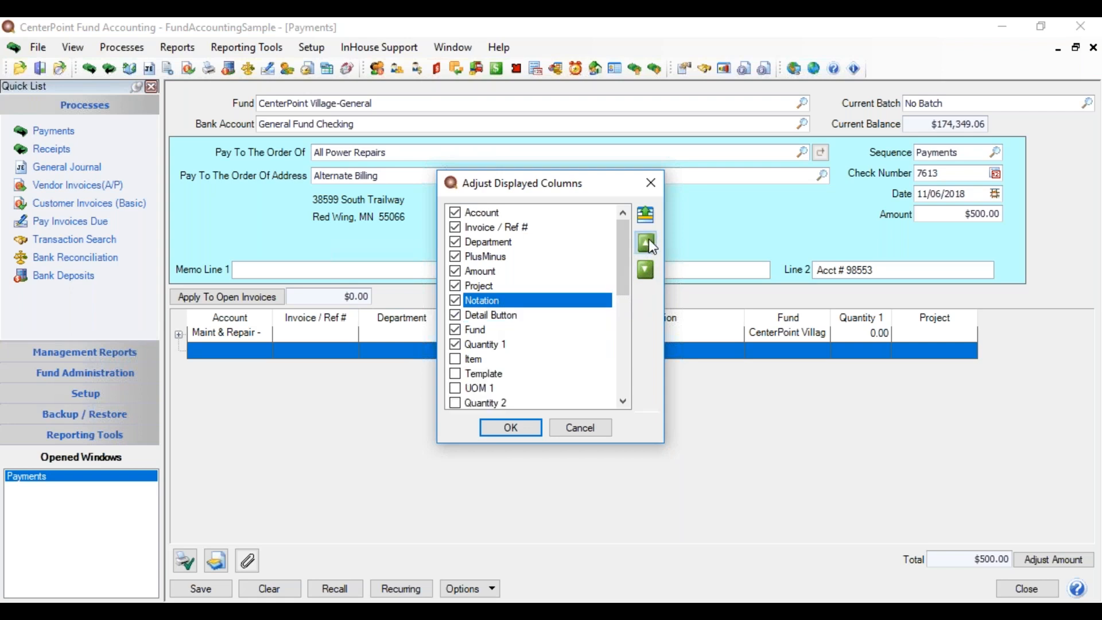
{"action": "left_click", "coordinate": [647, 243]}
{"action": "left_click", "coordinate": [647, 242]}
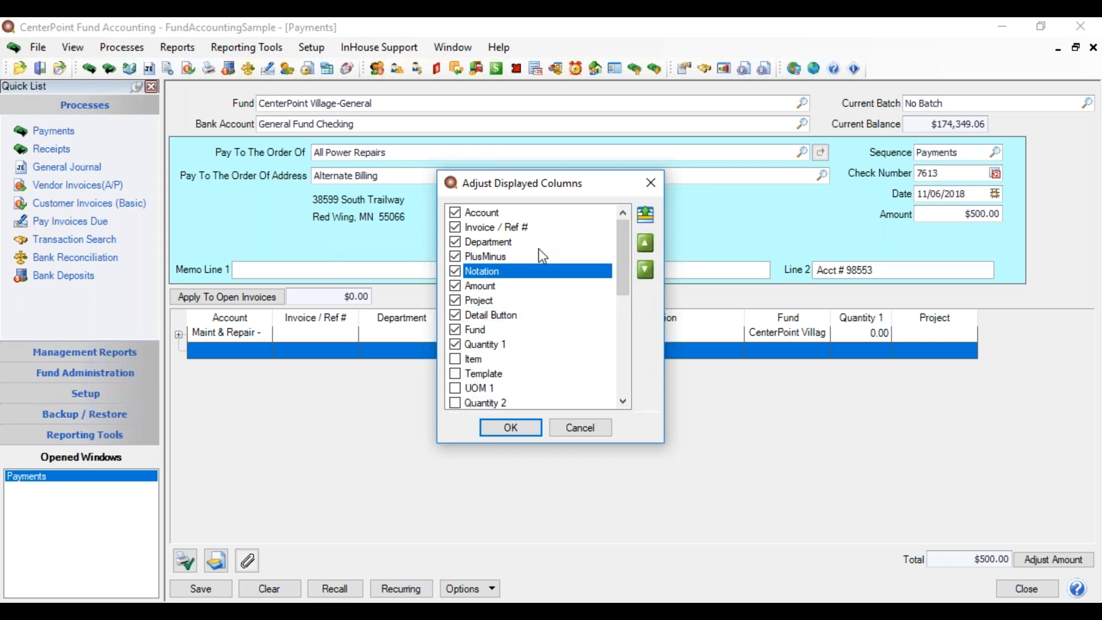
Move the PlusMinus column below Item, hide it, and apply the new column layout to the grid
{"action": "left_click", "coordinate": [509, 257]}
{"action": "left_click", "coordinate": [653, 268]}
{"action": "left_click", "coordinate": [653, 268]}
{"action": "left_click", "coordinate": [653, 269]}
{"action": "left_click", "coordinate": [653, 270]}
{"action": "left_click", "coordinate": [653, 270]}
{"action": "left_click", "coordinate": [653, 271]}
{"action": "left_click", "coordinate": [653, 271]}
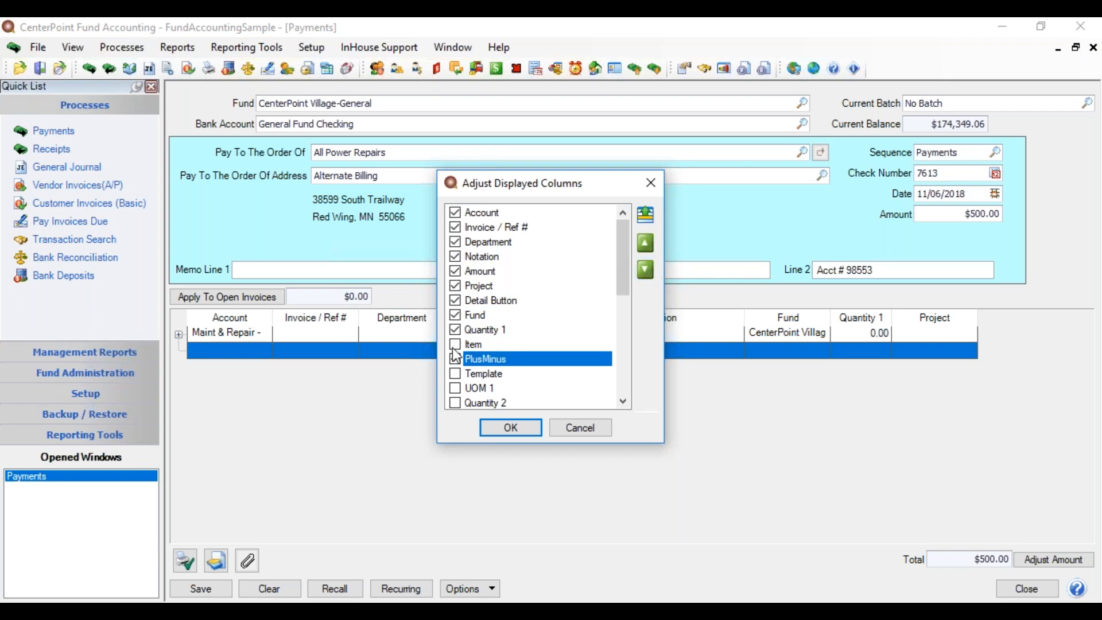
{"action": "left_click", "coordinate": [456, 360]}
{"action": "left_click", "coordinate": [519, 429]}
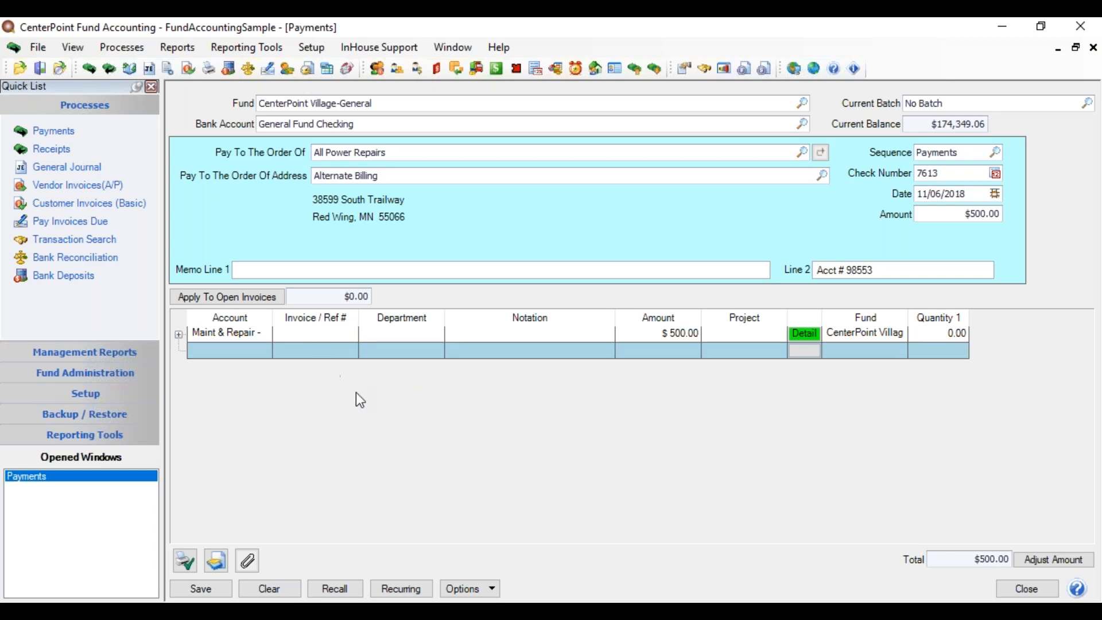
Fill in the first distribution line with department Fire, notation "repair tire" and an amount of 300
{"action": "key", "text": "Tab"}
{"action": "type", "text": "fire"}
{"action": "key", "text": "Tab"}
{"action": "type", "text": "repair tire"}
{"action": "key", "text": "Tab"}
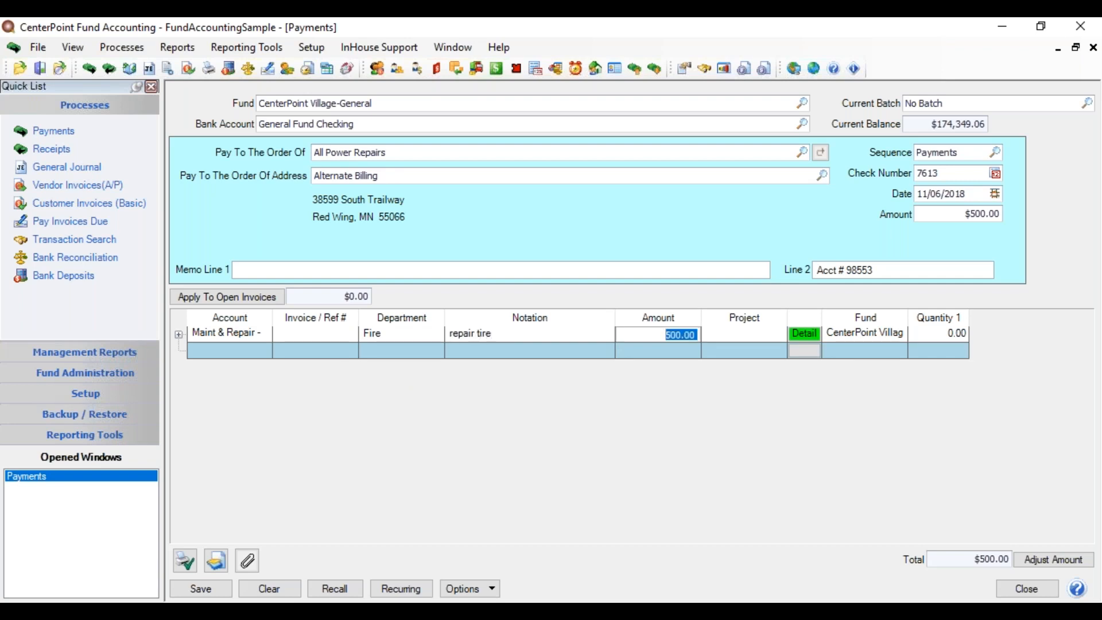
{"action": "type", "text": "300"}
{"action": "key", "text": "Tab"}
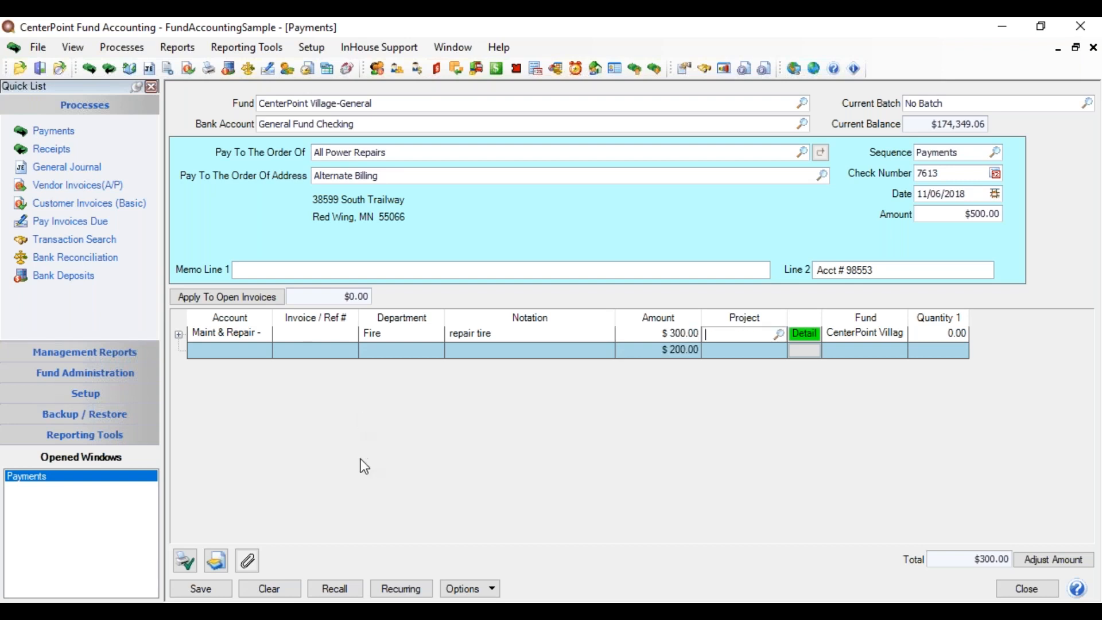
In the details of the Fire distribution line, set the associate account to Fire Truck 183 and accept
{"action": "left_click", "coordinate": [798, 336]}
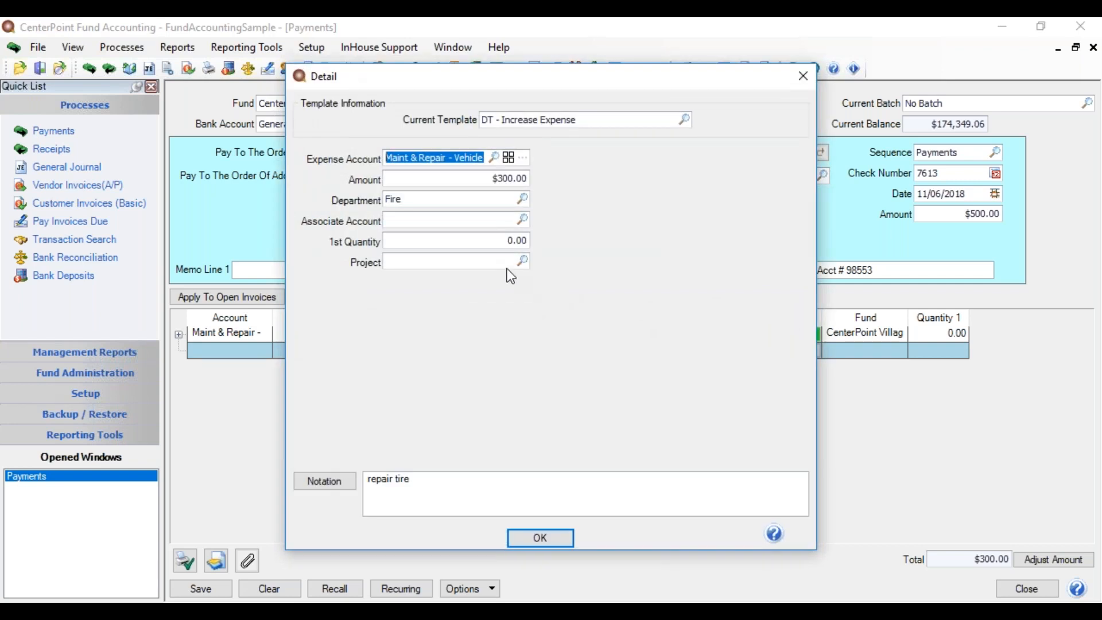
{"action": "left_click", "coordinate": [394, 221]}
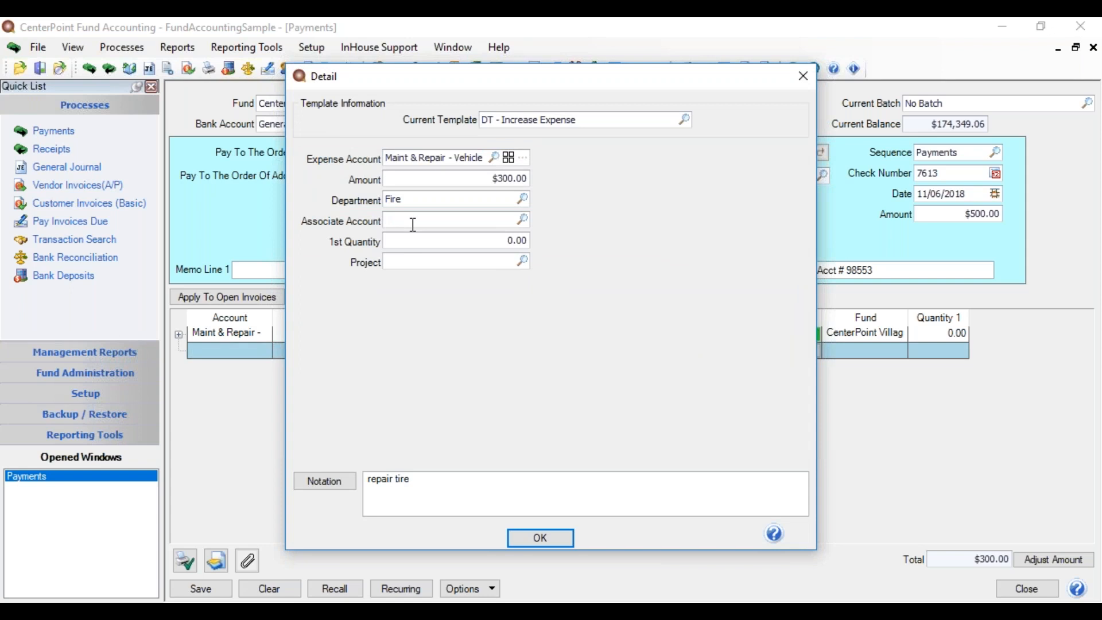
{"action": "type", "text": "fire"}
{"action": "key", "text": "Tab"}
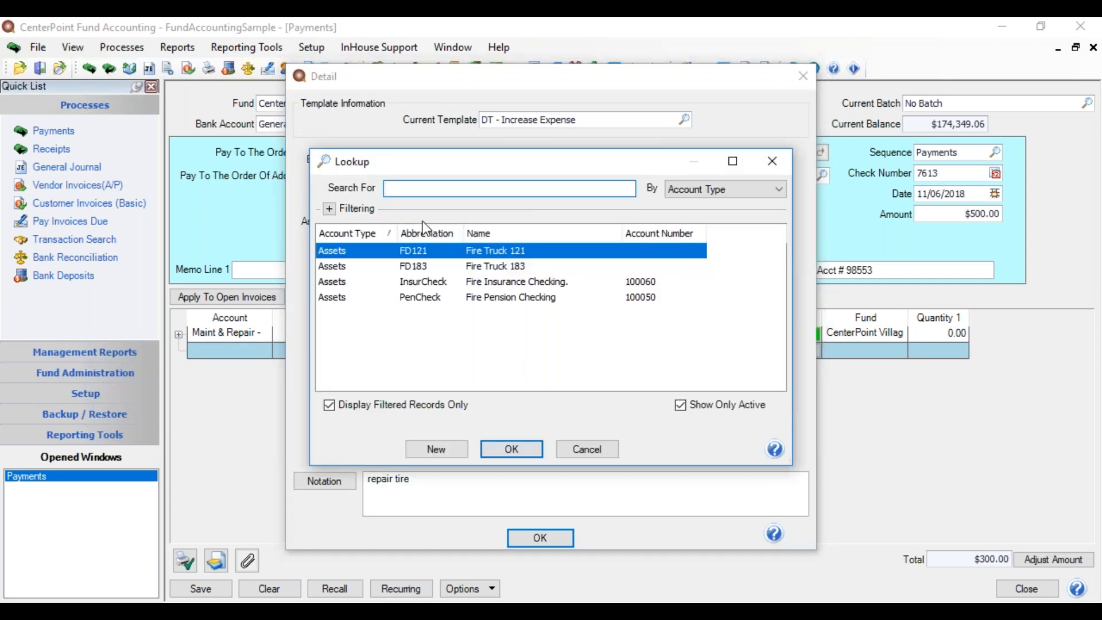
{"action": "double_click", "coordinate": [492, 267]}
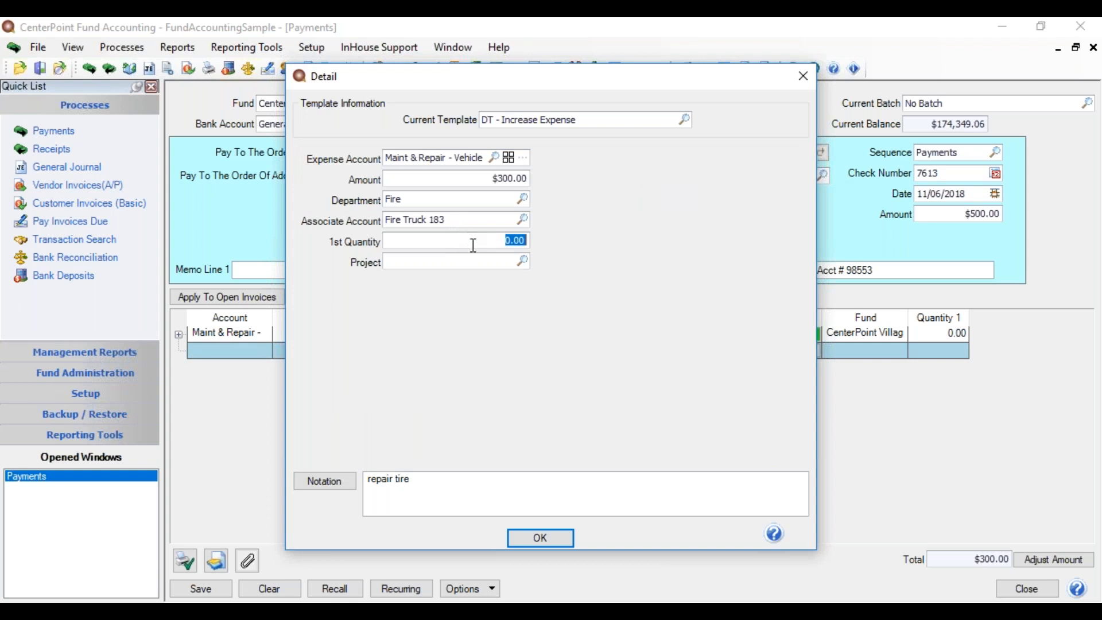
{"action": "left_click", "coordinate": [549, 533]}
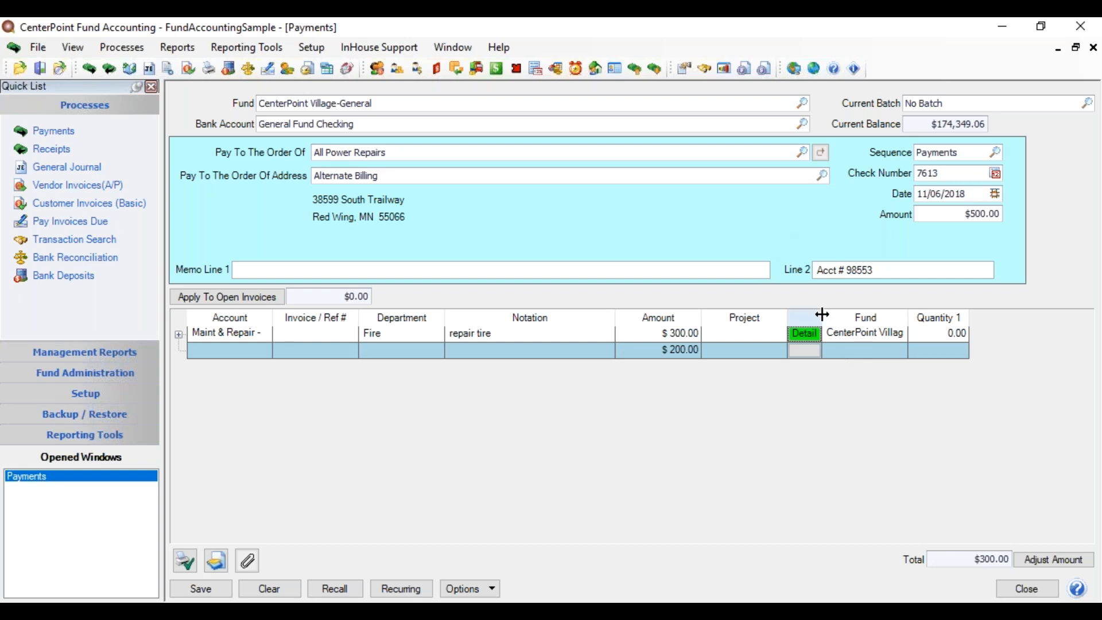
Add a second distribution line with the account Maint & Repair - Vehicle
{"action": "left_click", "coordinate": [834, 357]}
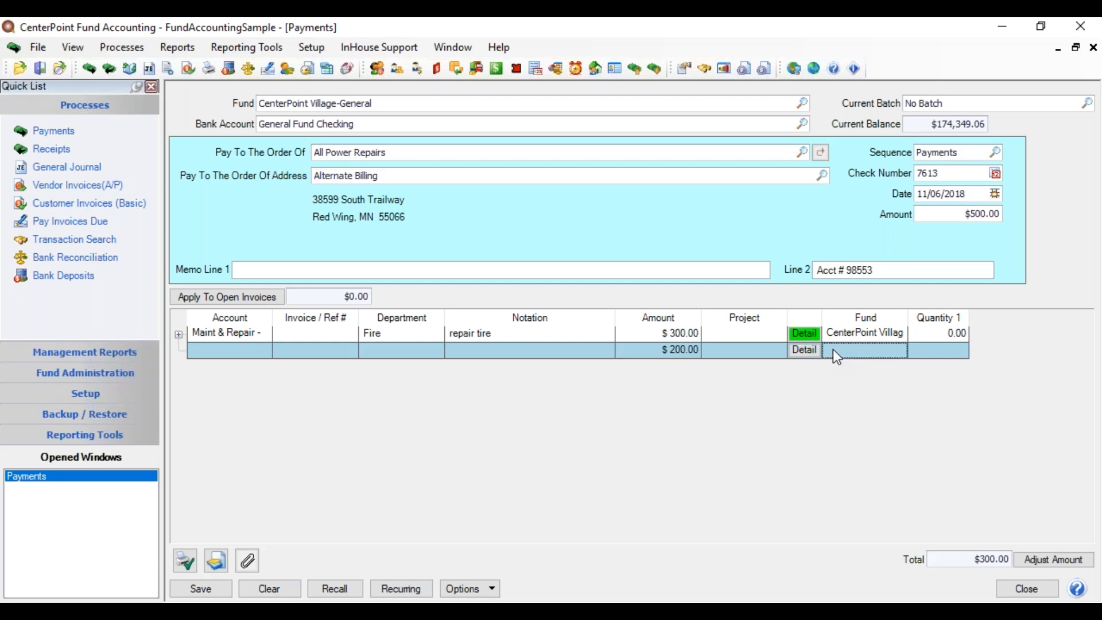
{"action": "left_click", "coordinate": [264, 355]}
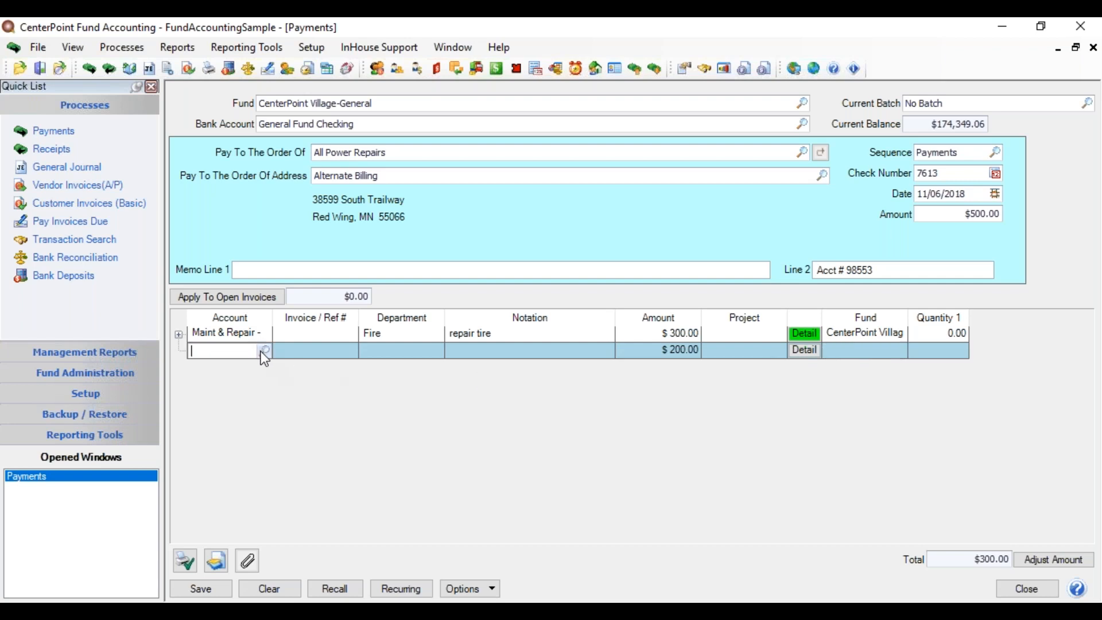
{"action": "type", "text": "maint"}
{"action": "key", "text": "Tab"}
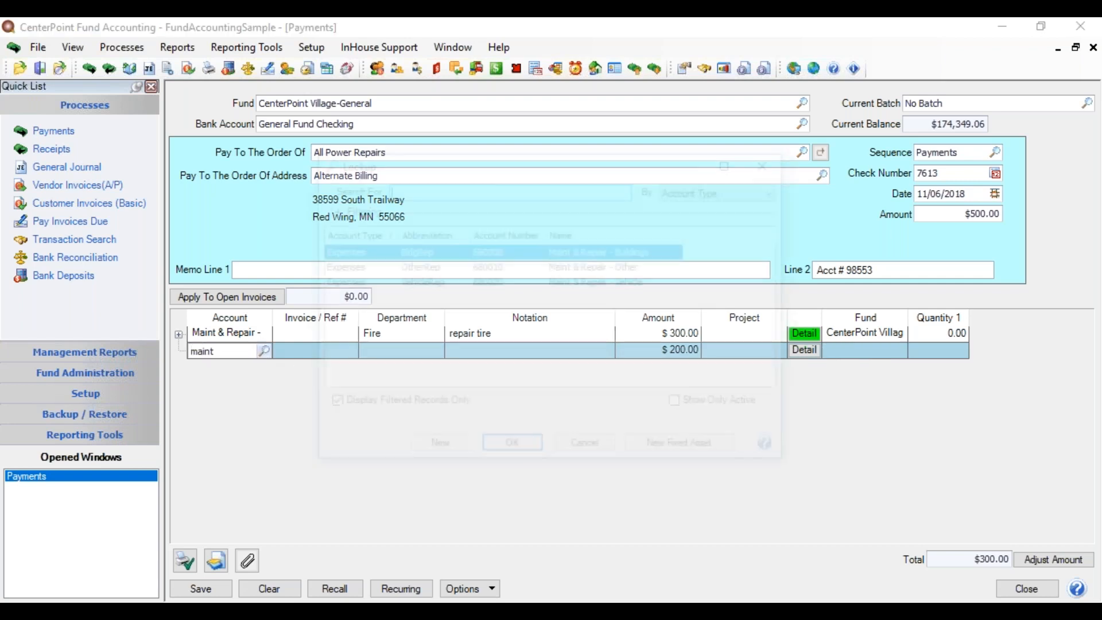
{"action": "key", "text": "Down"}
{"action": "key", "text": "Down"}
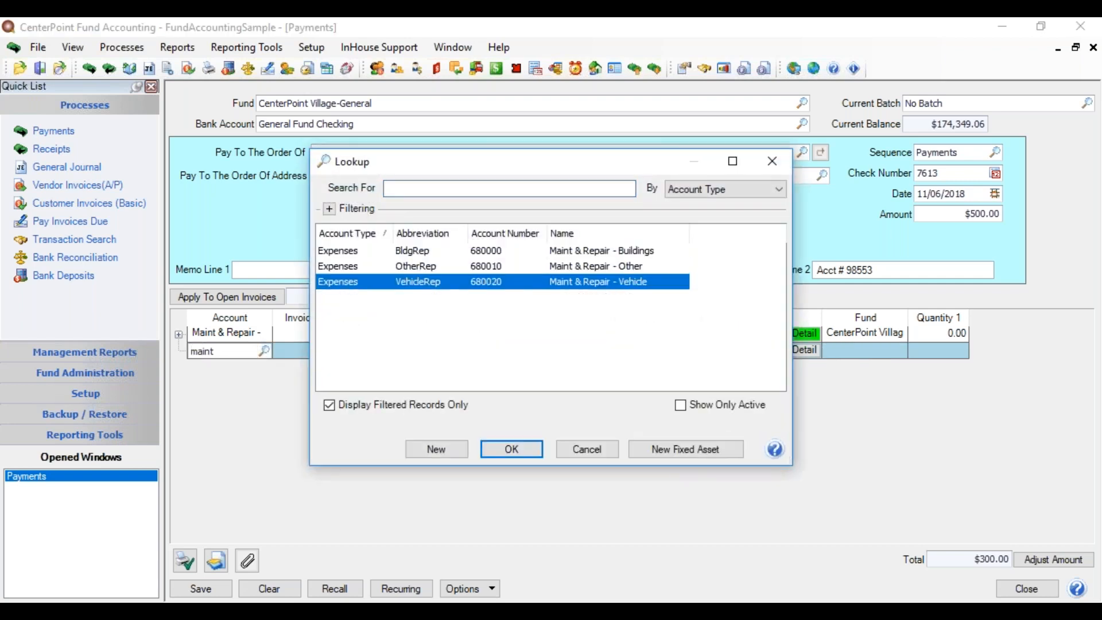
{"action": "key", "text": "Return"}
Set the second line's department to Street and its notation to "repairing dump truck"
{"action": "key", "text": "Tab"}
{"action": "type", "text": "st"}
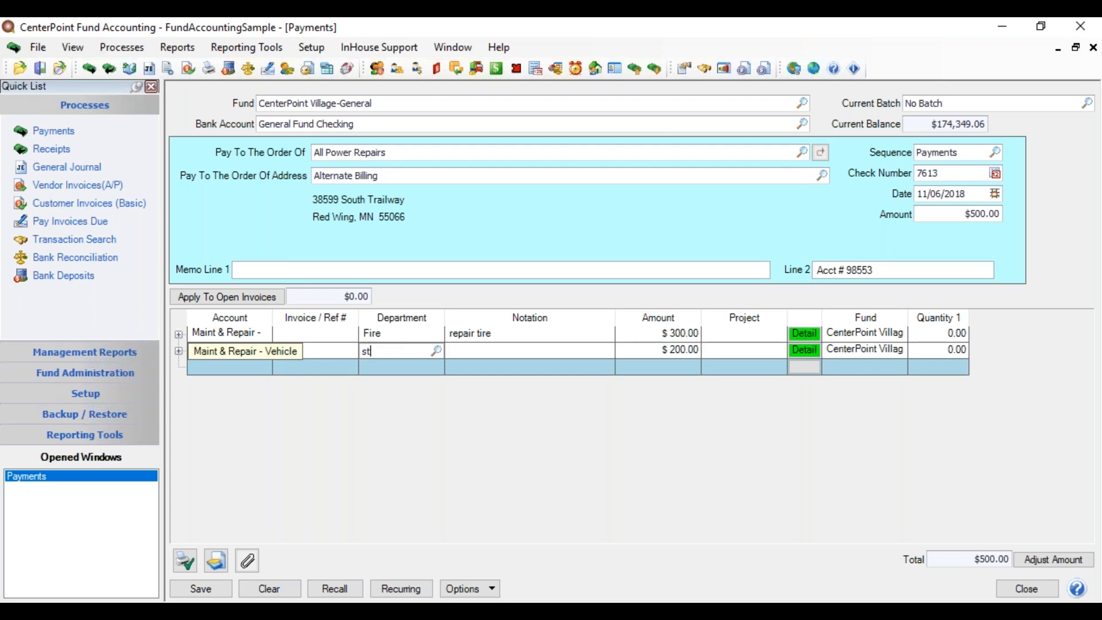
{"action": "type", "text": "reet"}
{"action": "key", "text": "Tab"}
{"action": "type", "text": "r"}
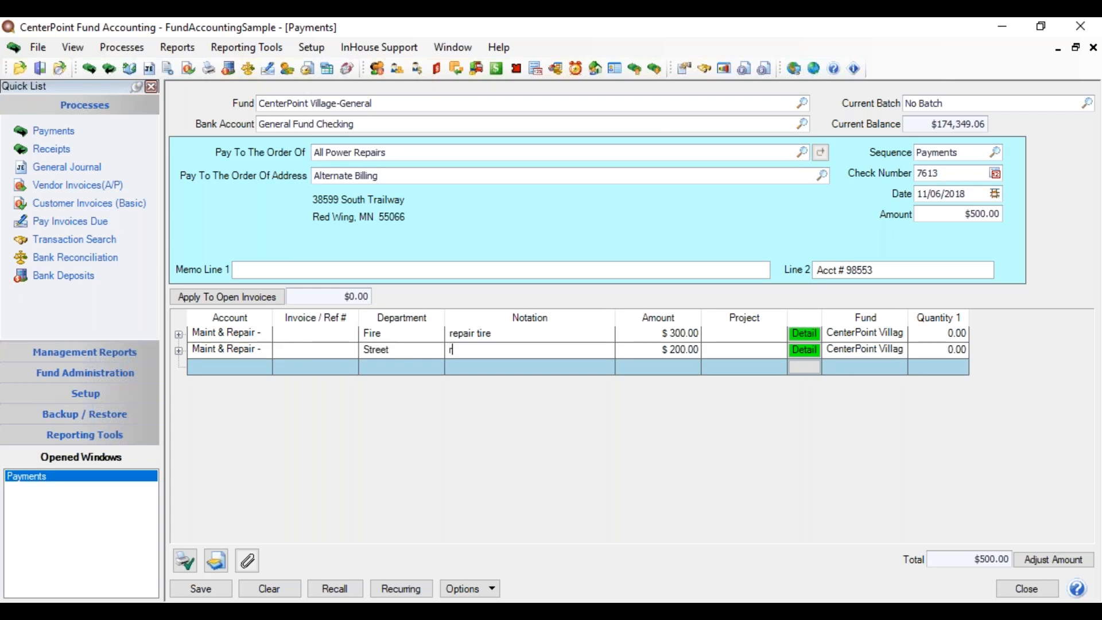
{"action": "type", "text": "epairing dump truck"}
{"action": "key", "text": "Tab"}
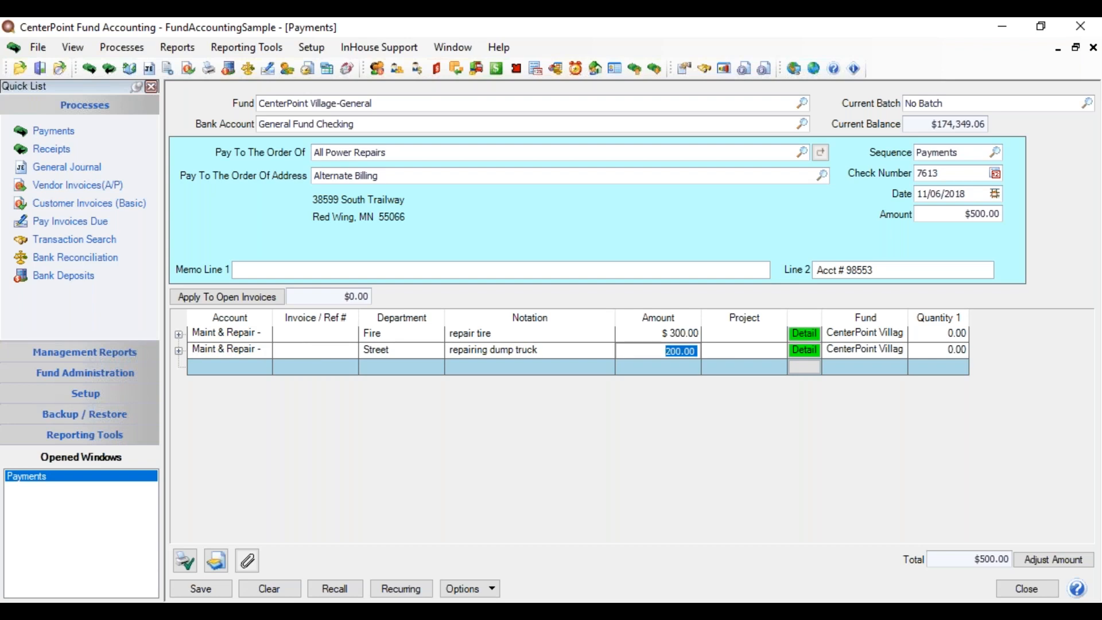
Keep the second line's amount at $200.00 and change its fund to Street Fund
{"action": "key", "text": "Tab"}
{"action": "key", "text": "Tab"}
{"action": "key", "text": "Tab"}
{"action": "type", "text": "street"}
{"action": "key", "text": "Tab"}
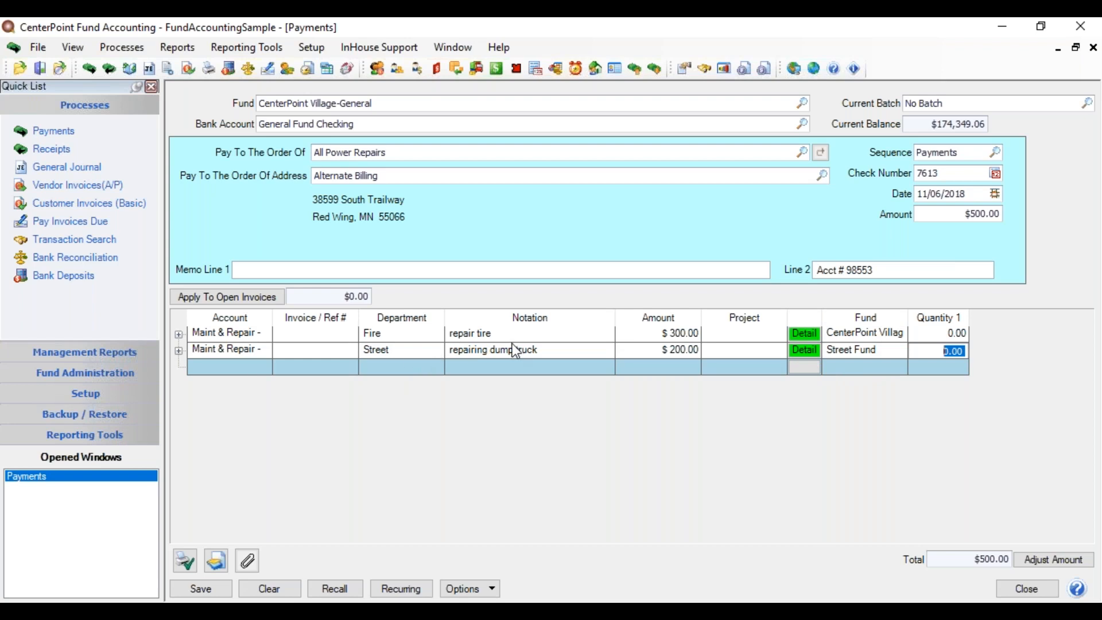
{"action": "key", "text": "Tab"}
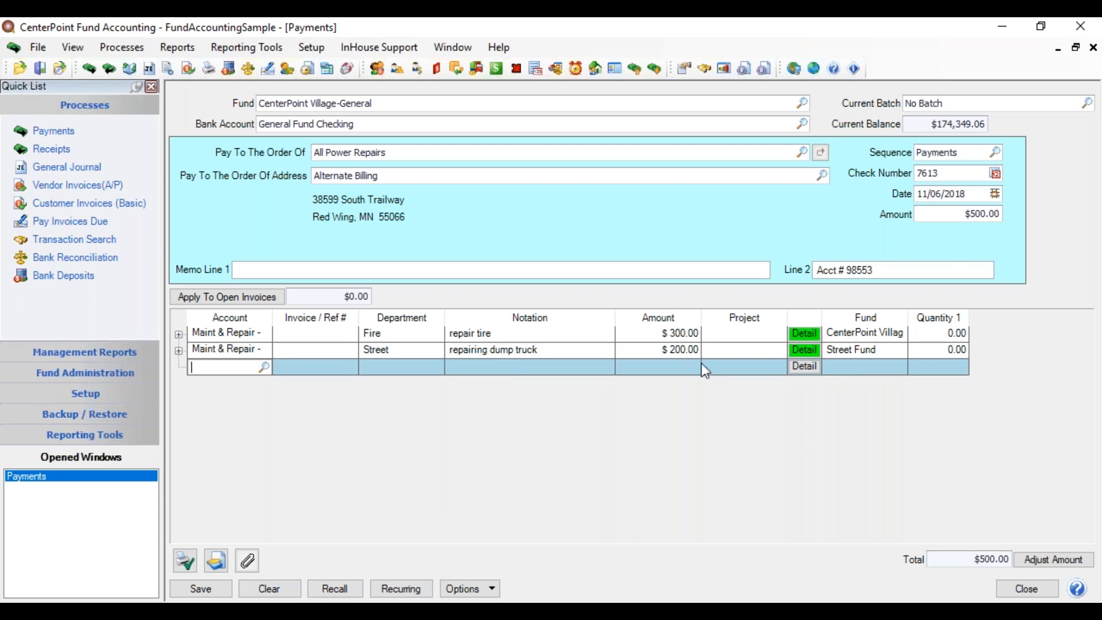
Change the payment's print settings to Add to ACH File and accept them
{"action": "left_click", "coordinate": [185, 559]}
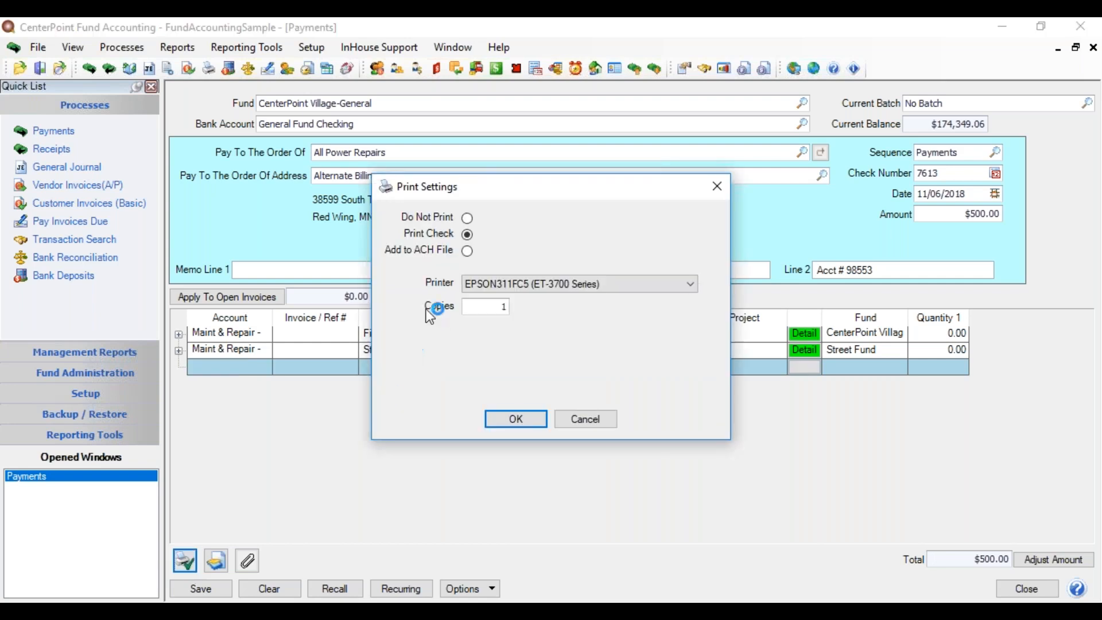
{"action": "left_click", "coordinate": [511, 287]}
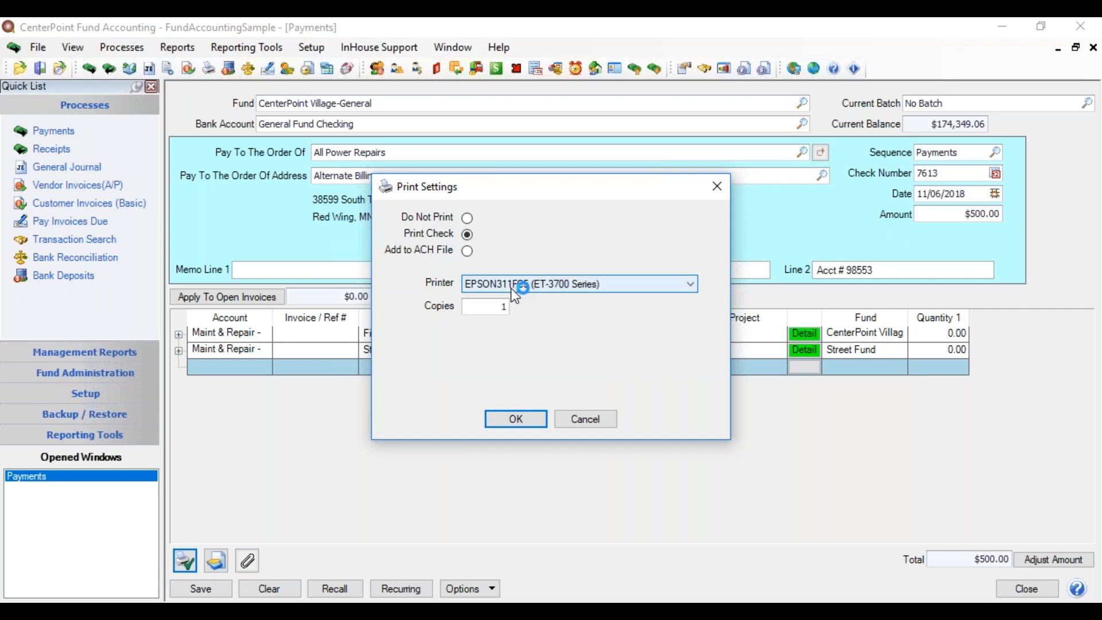
{"action": "left_click", "coordinate": [469, 253]}
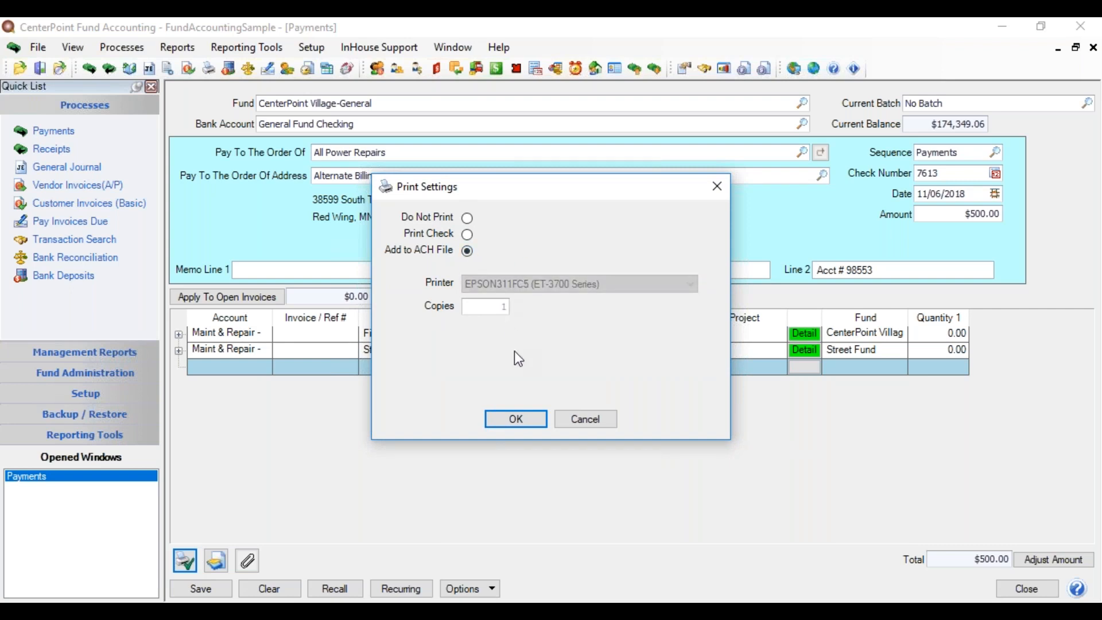
{"action": "left_click", "coordinate": [526, 420]}
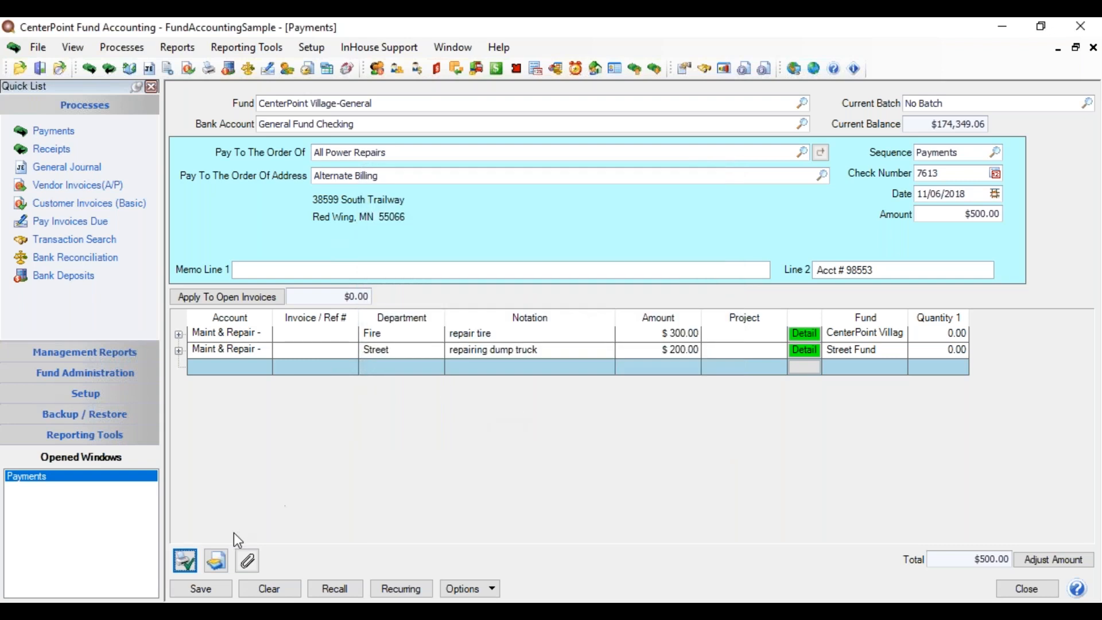
Set the payment's print settings to Do Not Print and accept them
{"action": "left_click", "coordinate": [188, 564]}
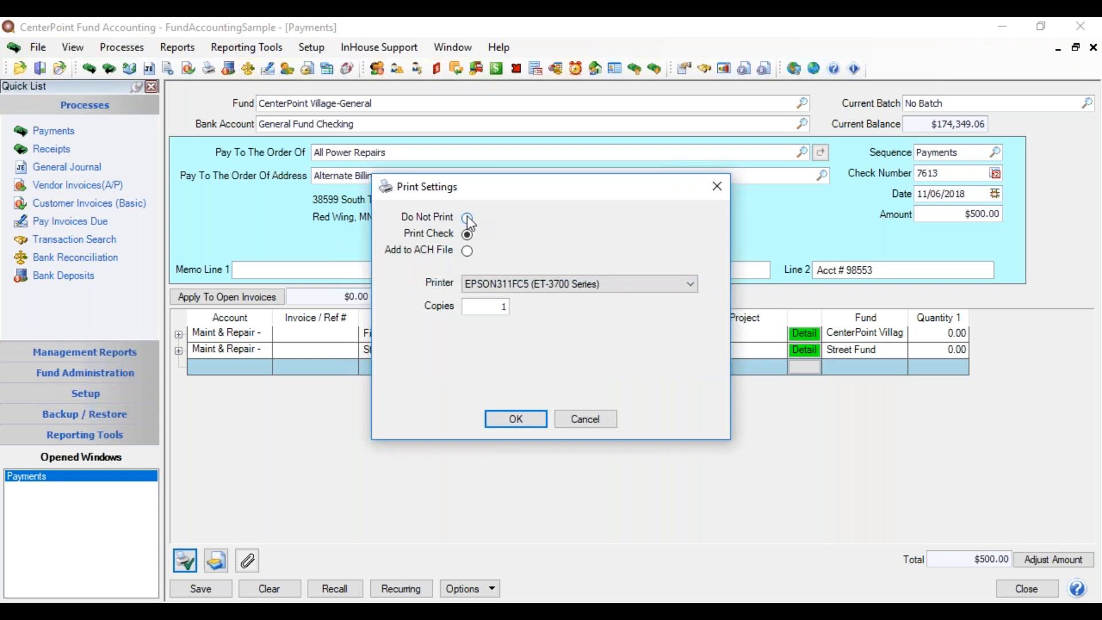
{"action": "left_click", "coordinate": [467, 217]}
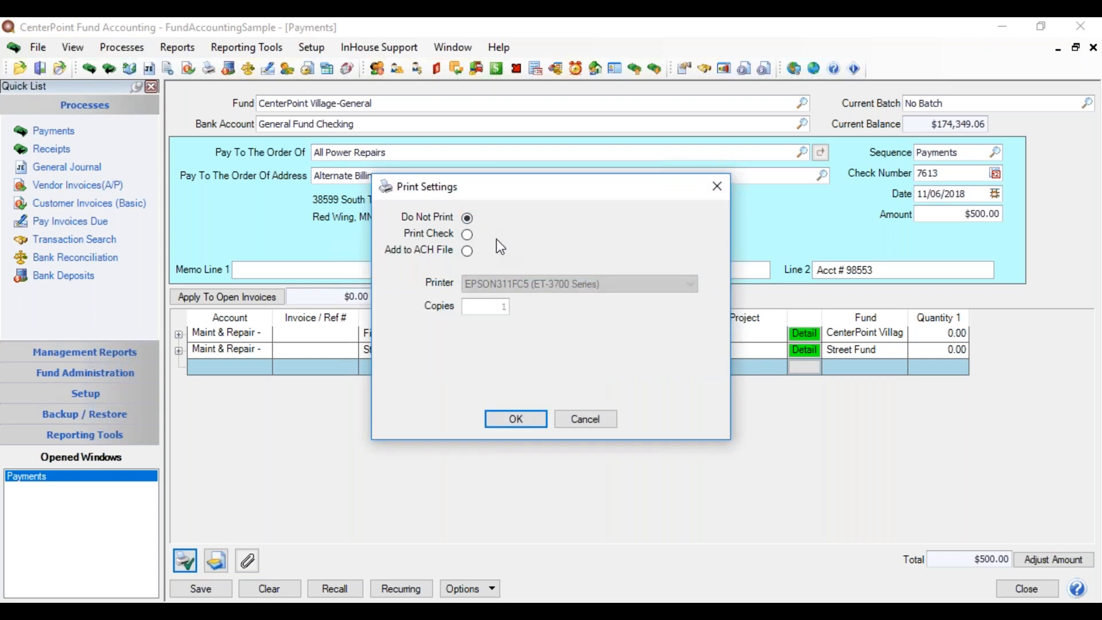
{"action": "left_click", "coordinate": [516, 420]}
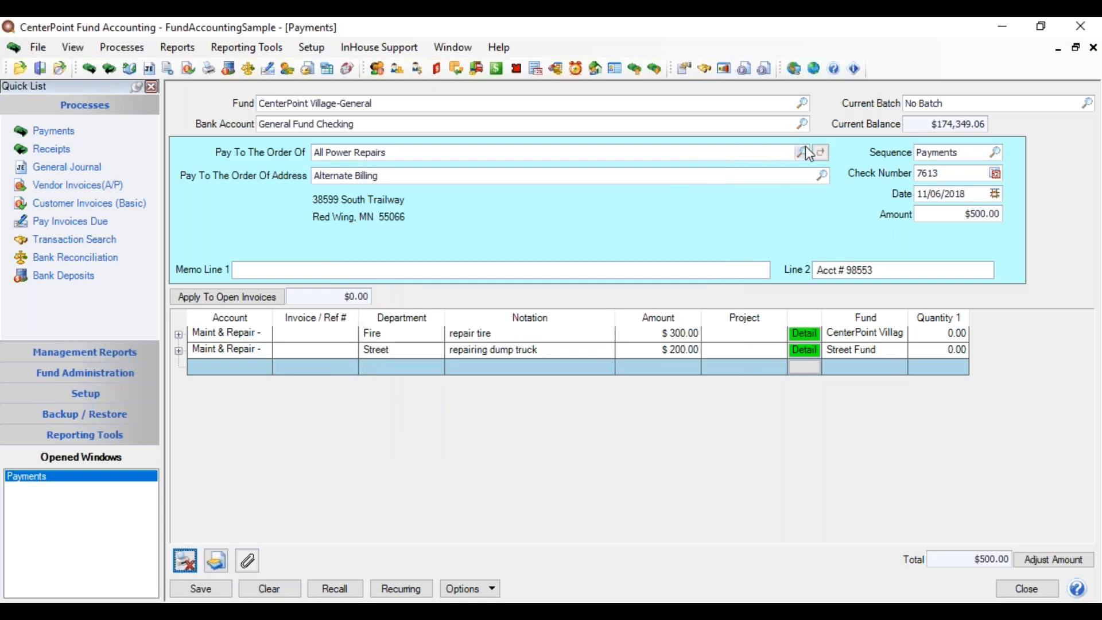
Switch the payment's print settings back to Print Check and accept them
{"action": "left_click", "coordinate": [190, 566]}
{"action": "left_click", "coordinate": [469, 234]}
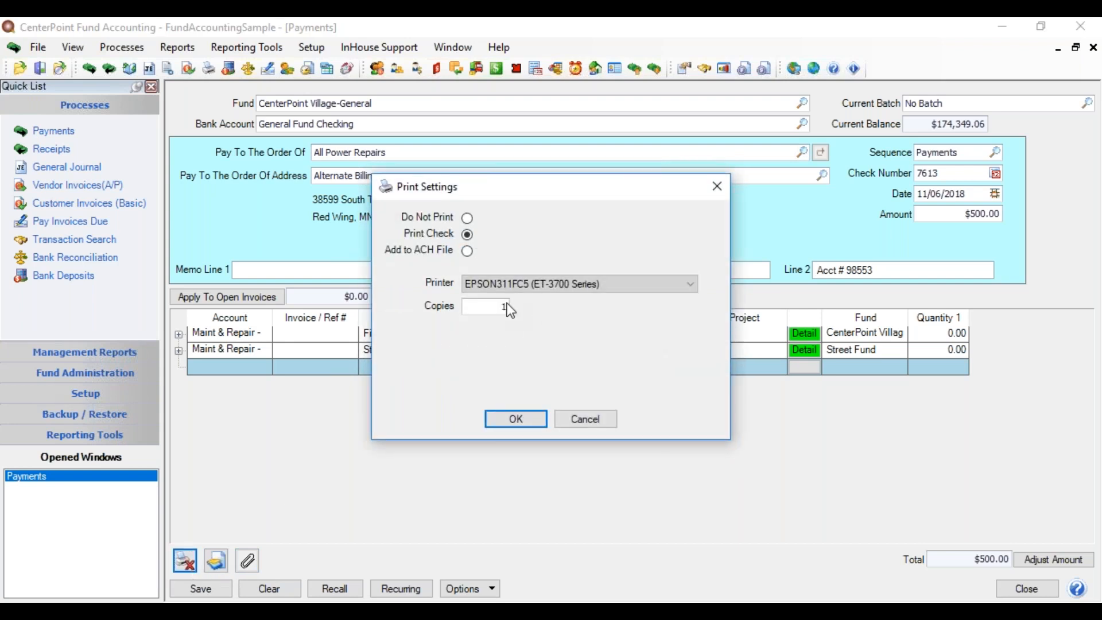
{"action": "left_click", "coordinate": [527, 424]}
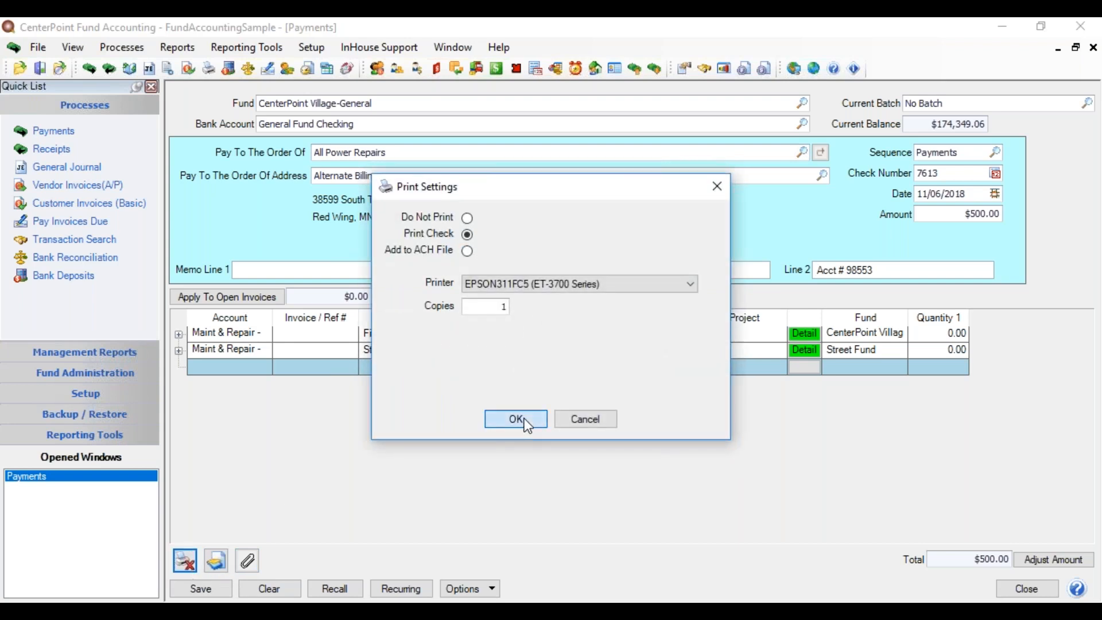
View the default options for the print settings and the payment's attachments window, closing both
{"action": "right_click", "coordinate": [184, 561]}
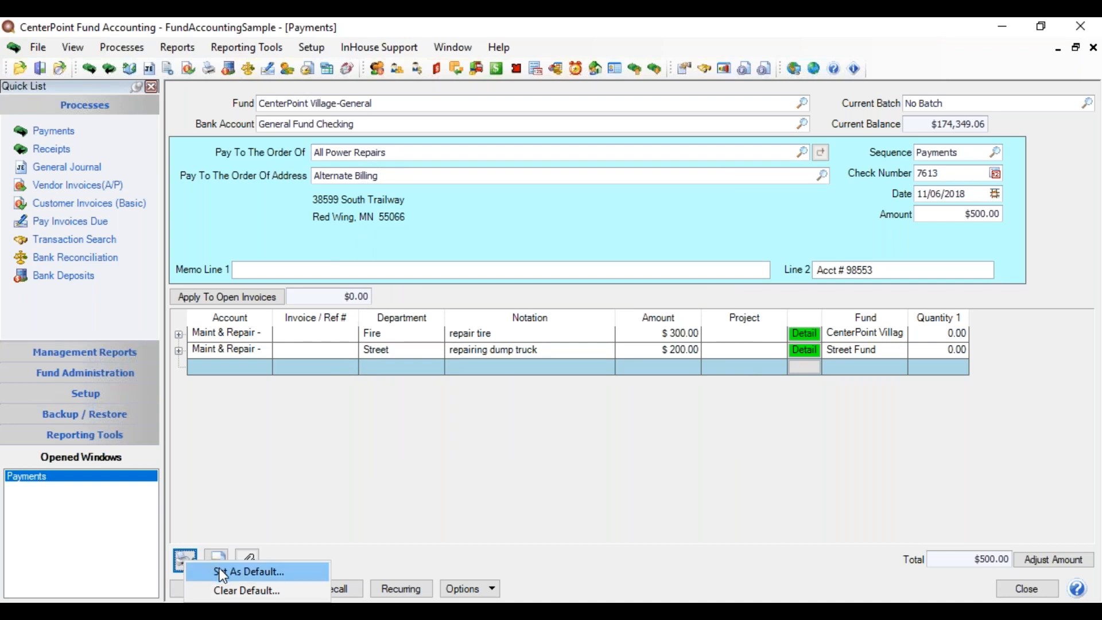
{"action": "left_click", "coordinate": [257, 496]}
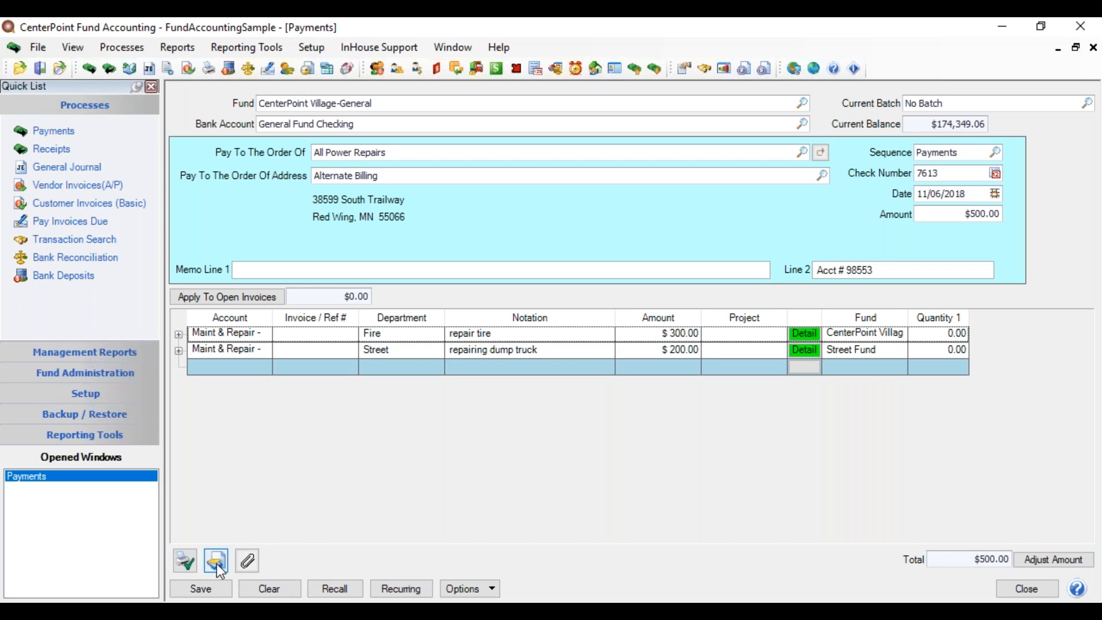
{"action": "left_click", "coordinate": [251, 561]}
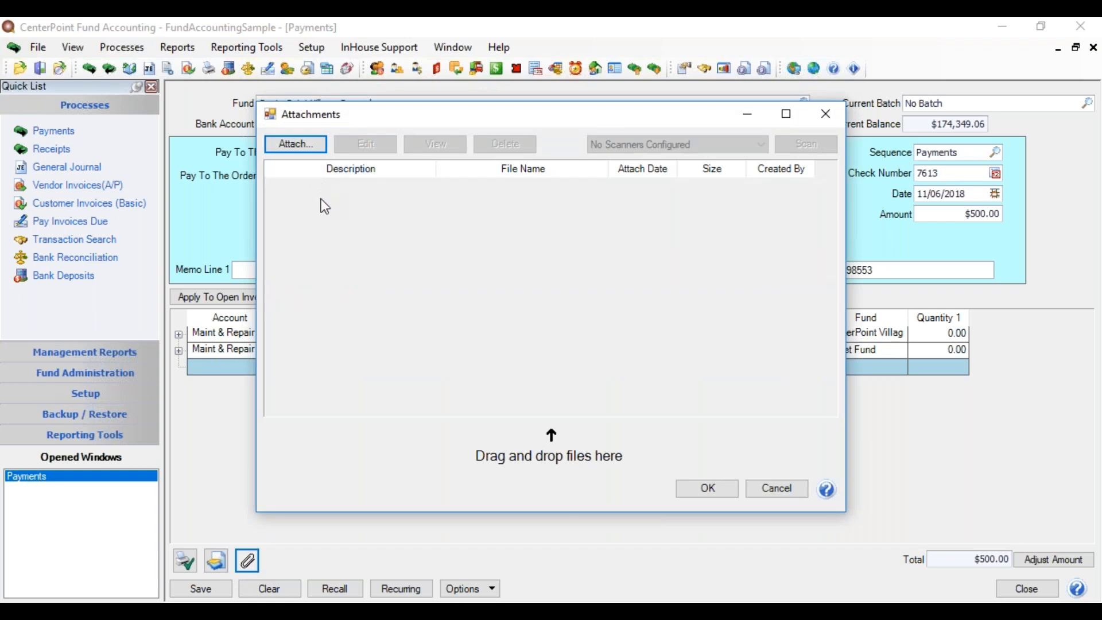
{"action": "left_click", "coordinate": [766, 488]}
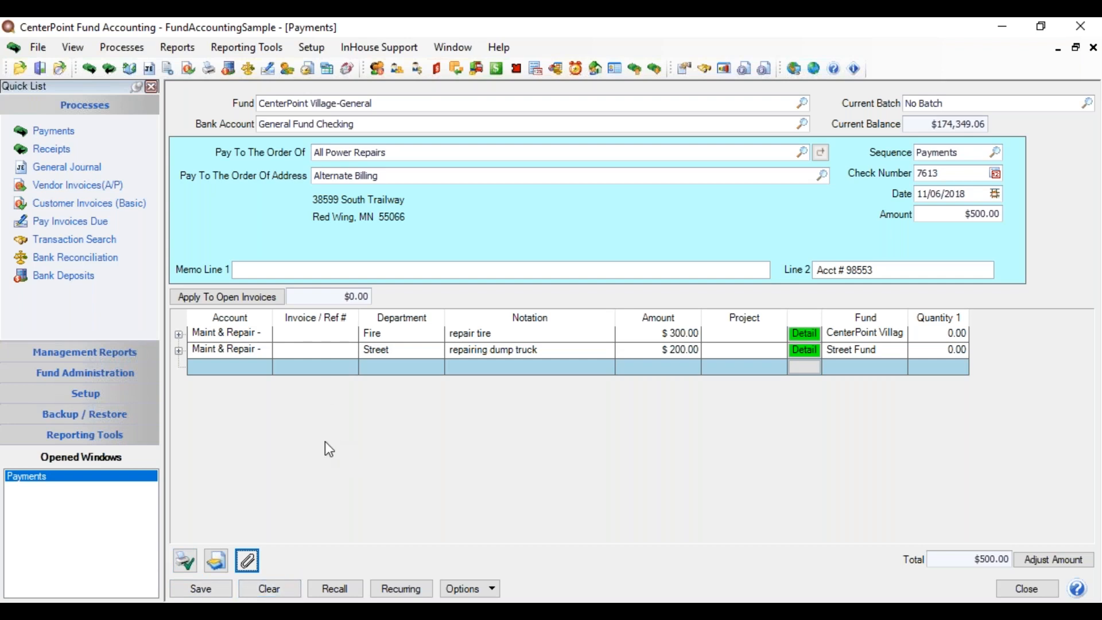
Clear the payment form and look up "all" to choose All Power Repairs as the payee
{"action": "left_click", "coordinate": [285, 586]}
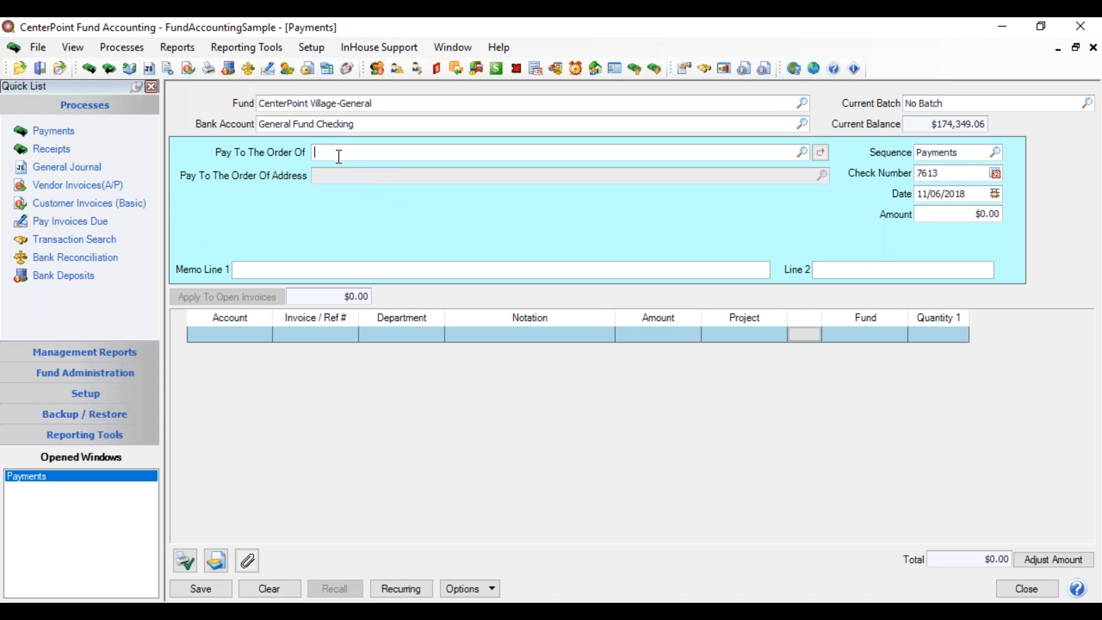
{"action": "type", "text": "all"}
{"action": "key", "text": "Tab"}
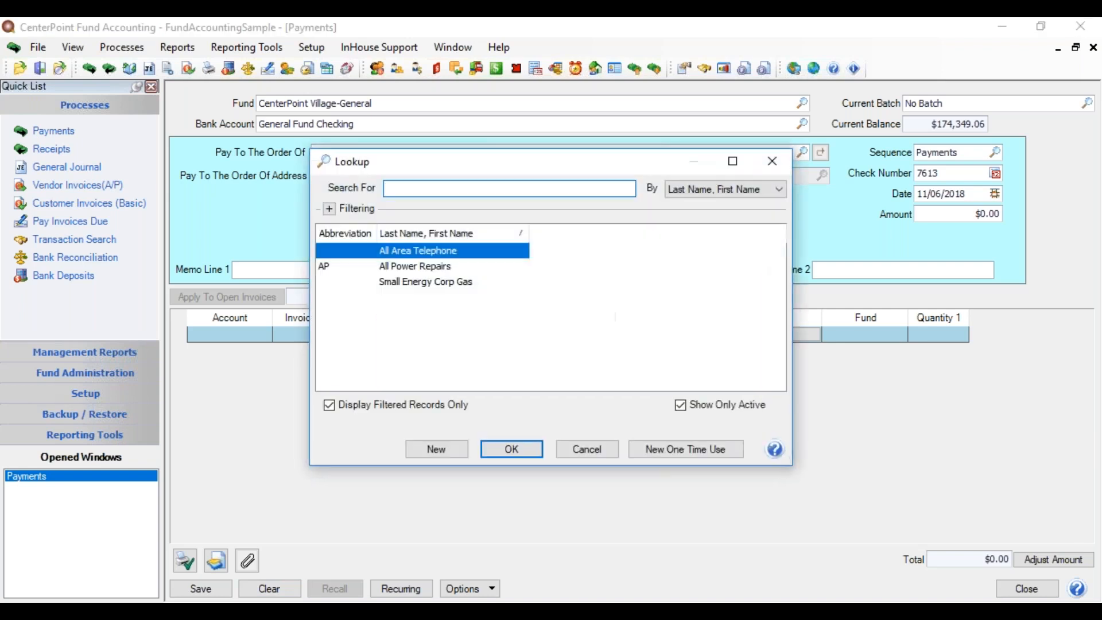
{"action": "double_click", "coordinate": [411, 267]}
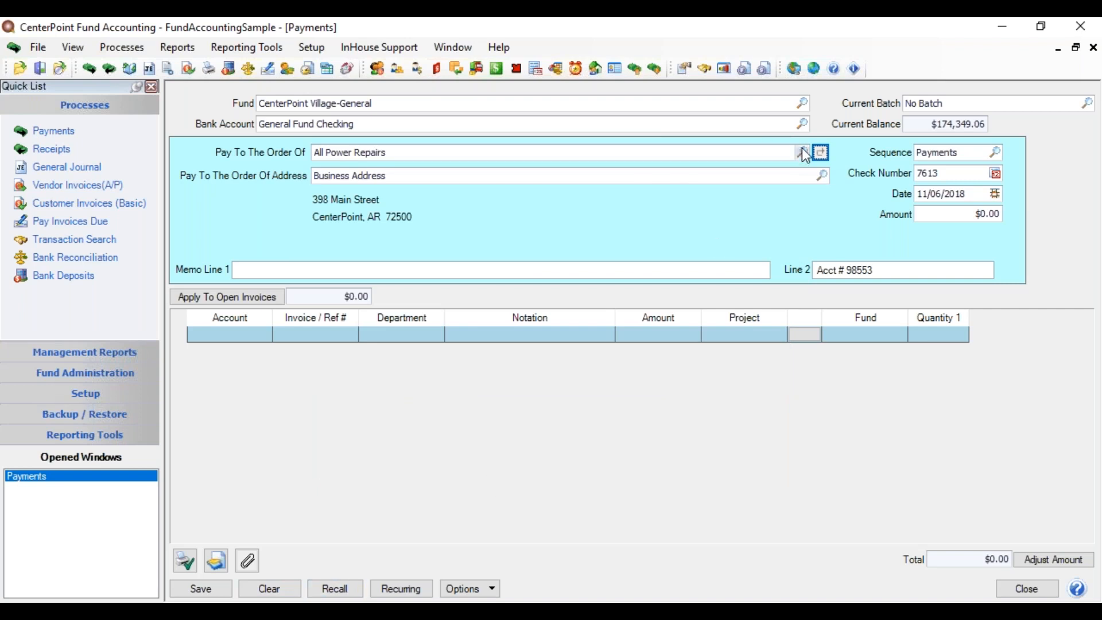
View the transaction actions available for the payee All Power Repairs and dismiss them
{"action": "right_click", "coordinate": [766, 151]}
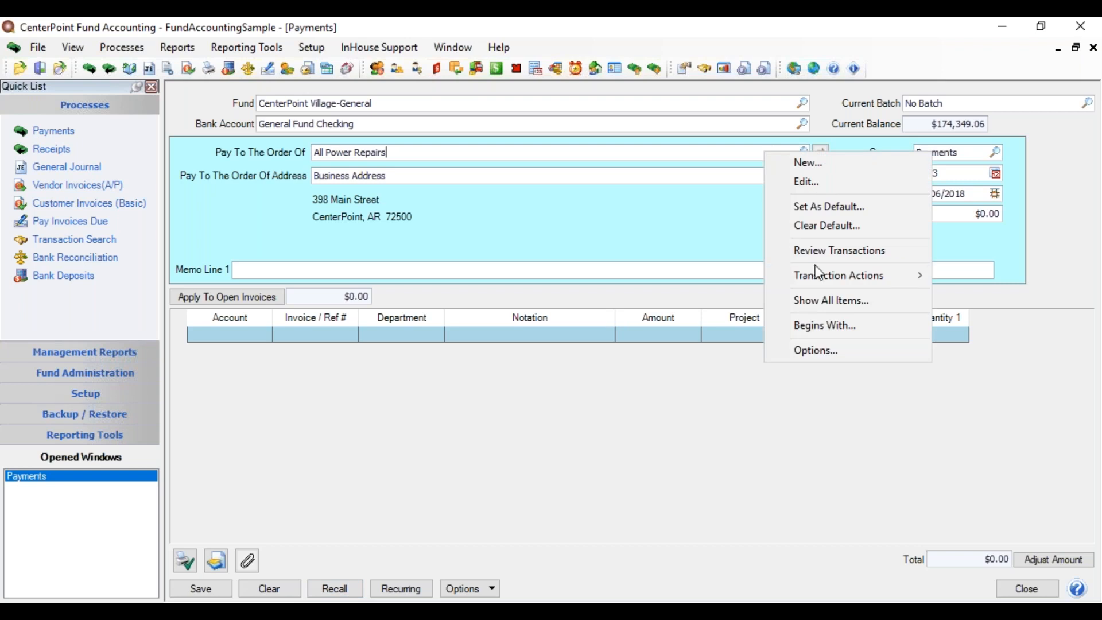
{"action": "mouse_move", "coordinate": [819, 270]}
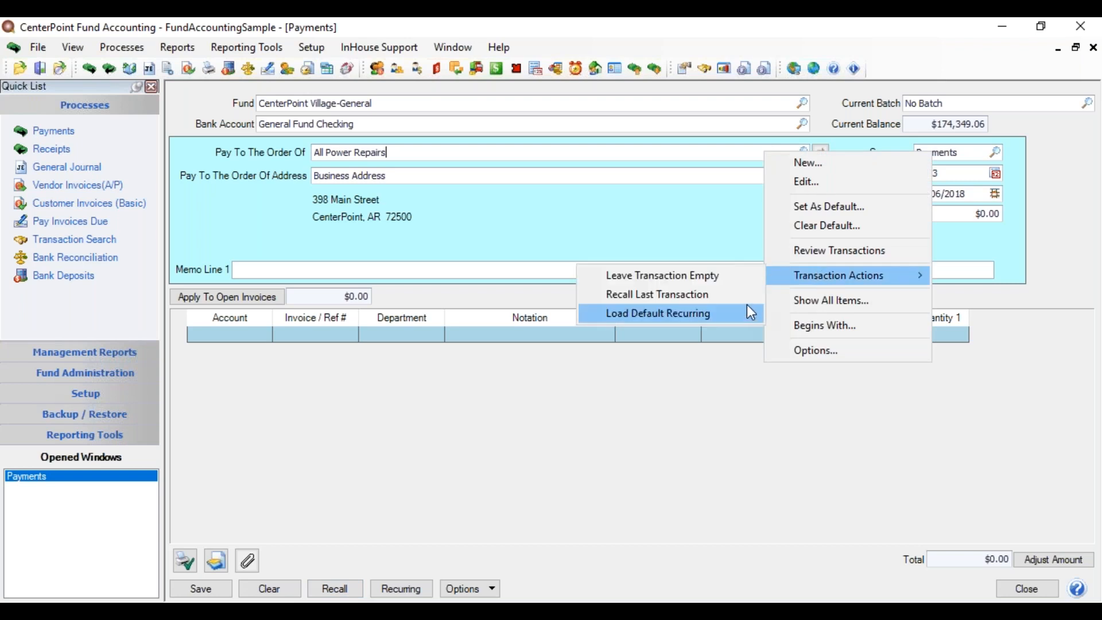
{"action": "left_click", "coordinate": [655, 386]}
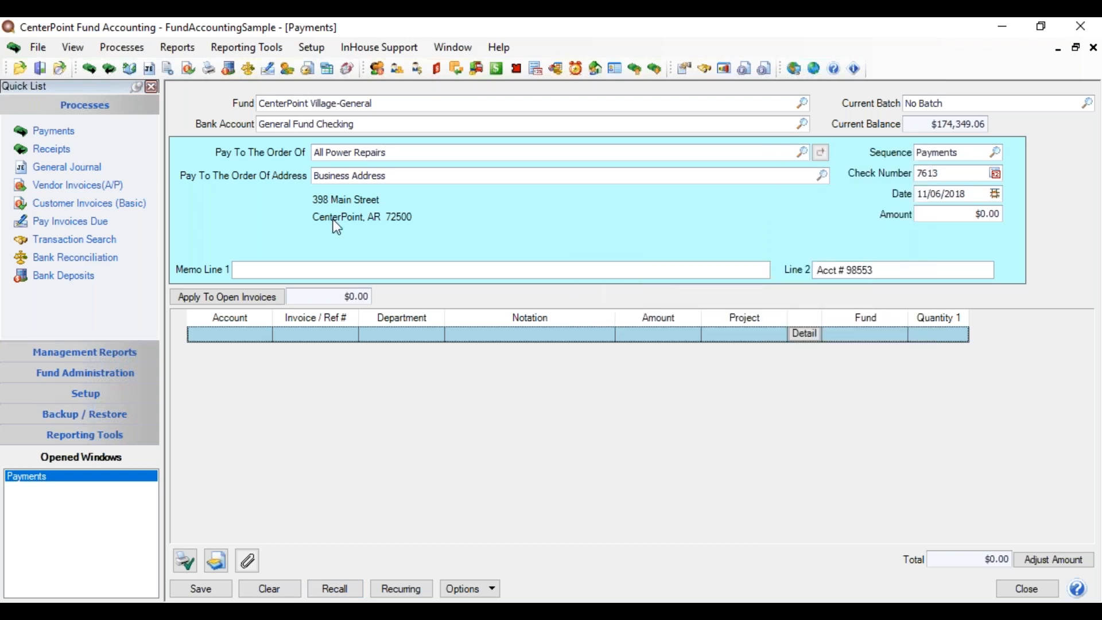
Recall the last payment made to All Power Repairs
{"action": "left_click", "coordinate": [346, 587]}
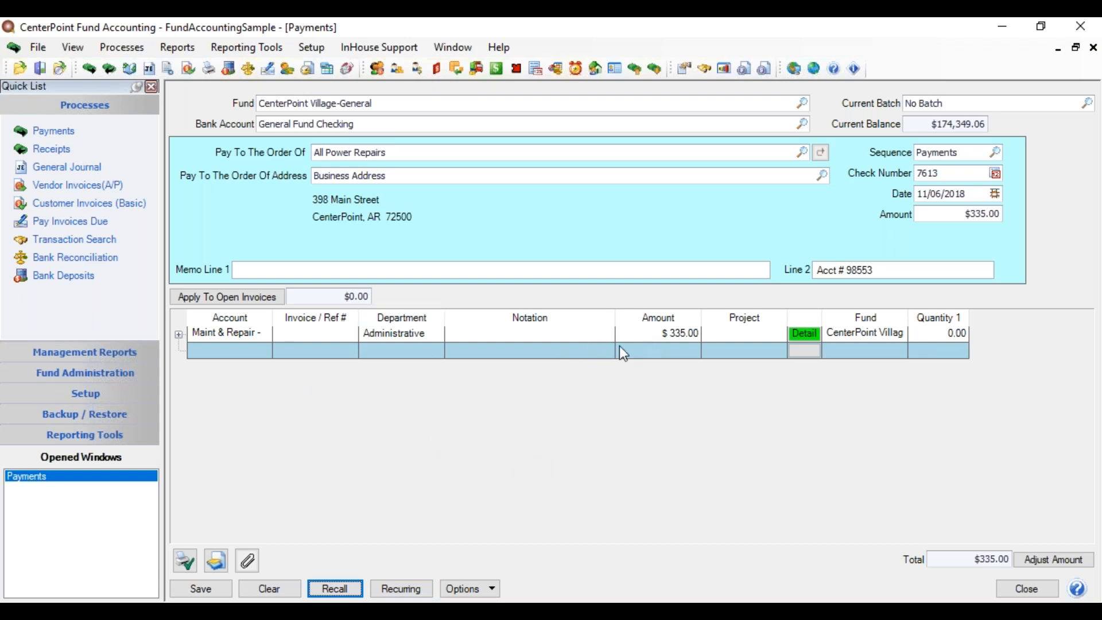
{"action": "left_click", "coordinate": [401, 589]}
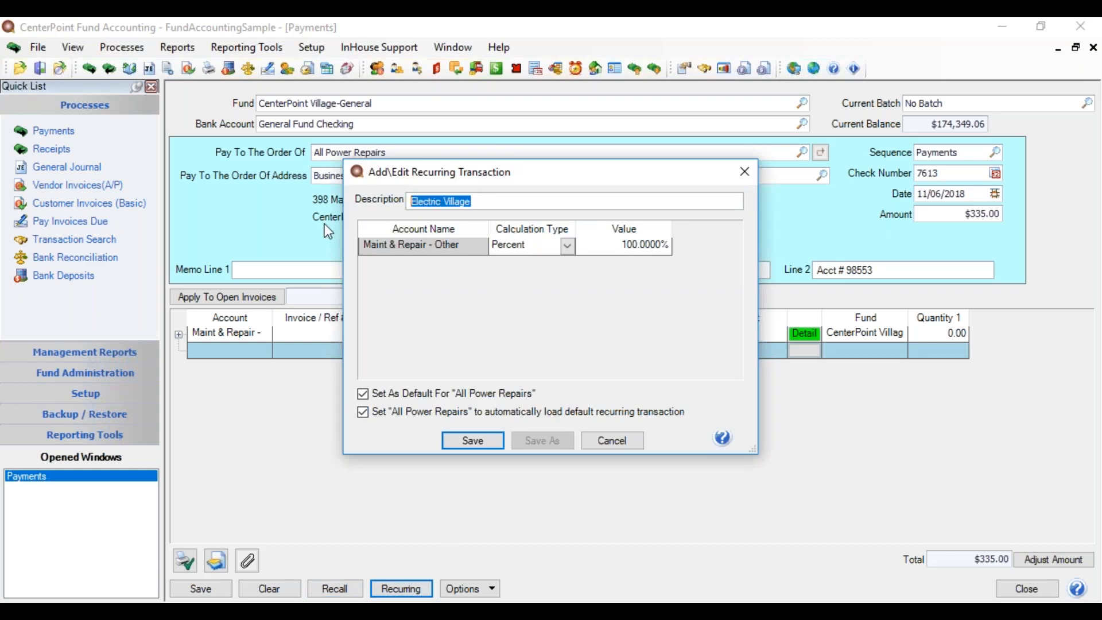
{"action": "type", "text": "All Power"}
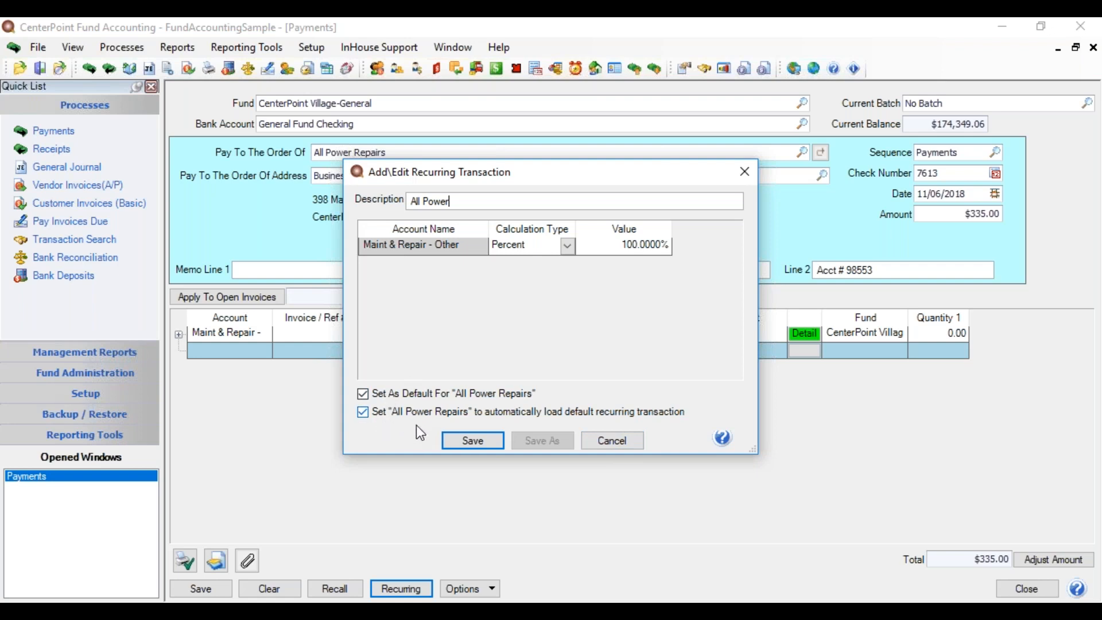
{"action": "left_click", "coordinate": [606, 441]}
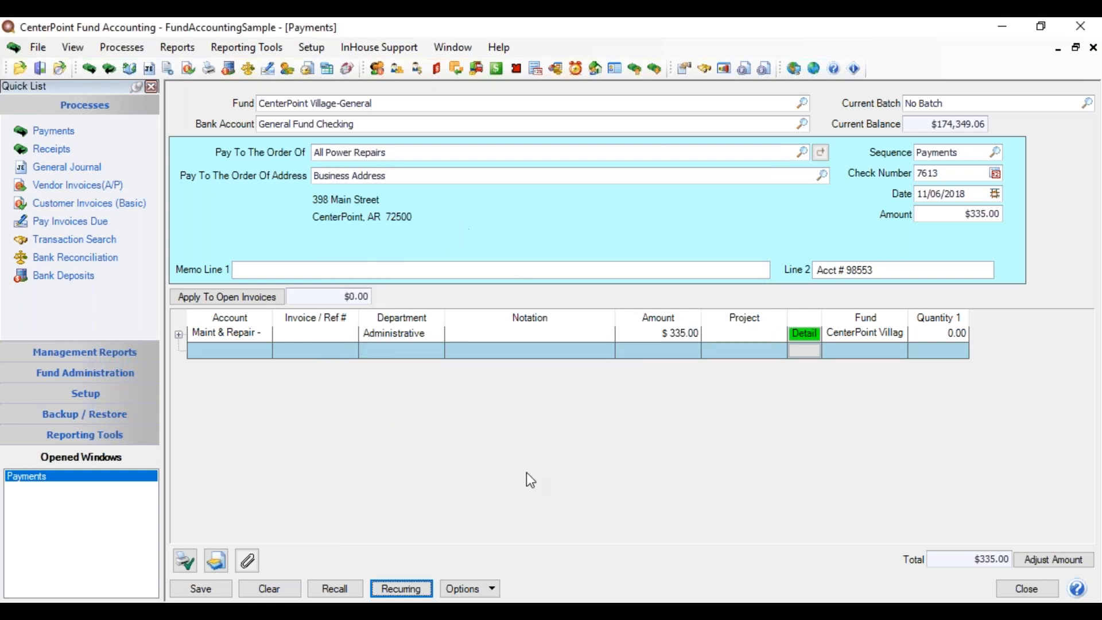
Review the list of recently entered payment transactions and close it
{"action": "left_click", "coordinate": [478, 587]}
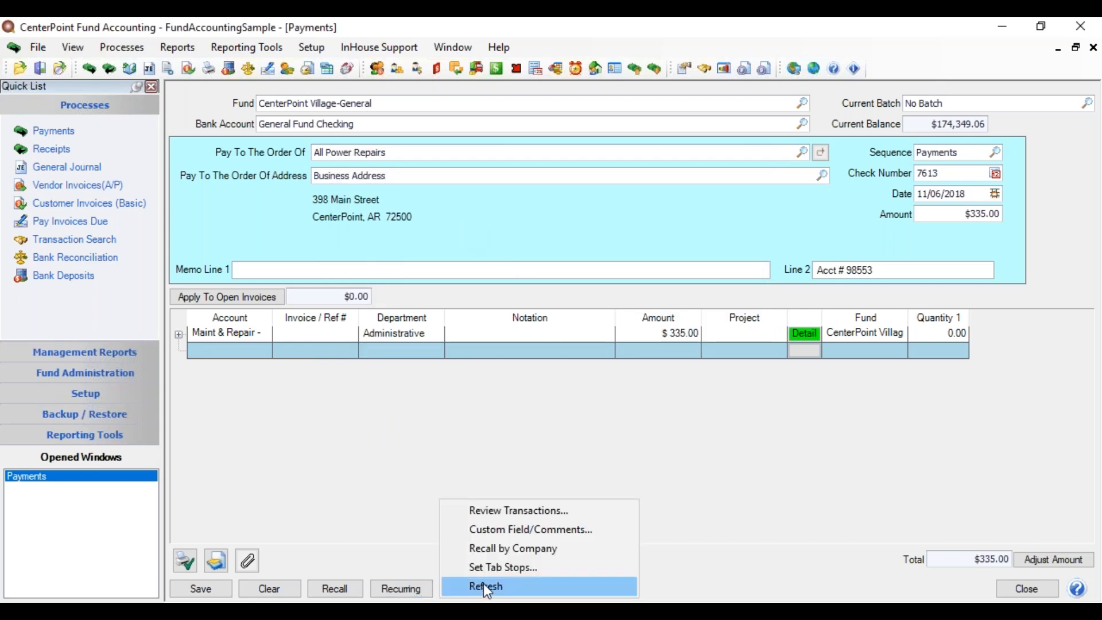
{"action": "left_click", "coordinate": [555, 511]}
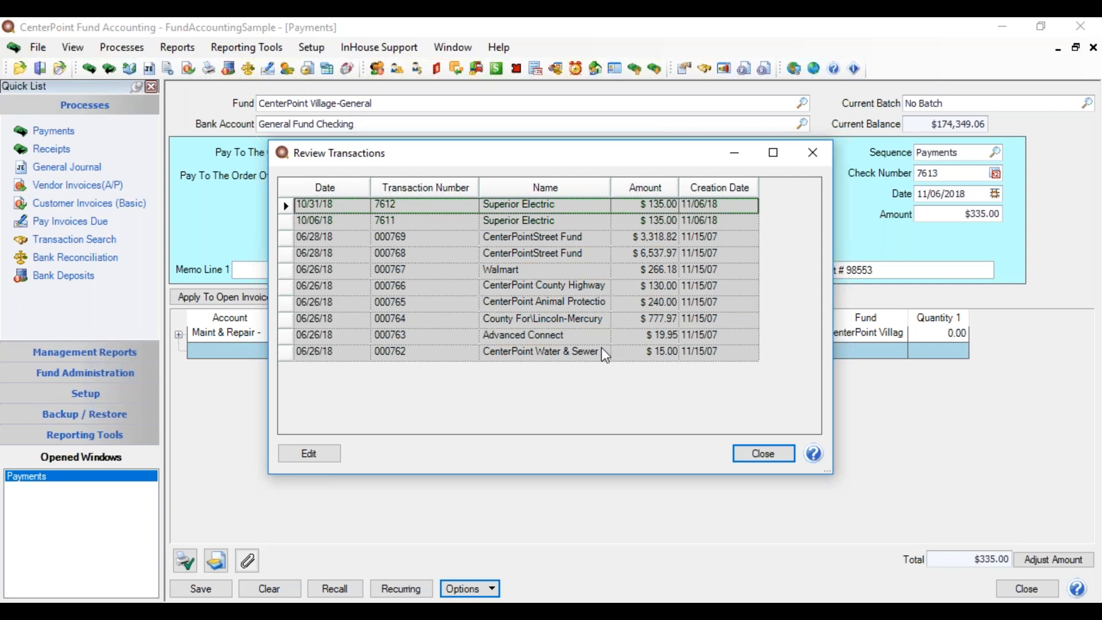
{"action": "left_click", "coordinate": [763, 454]}
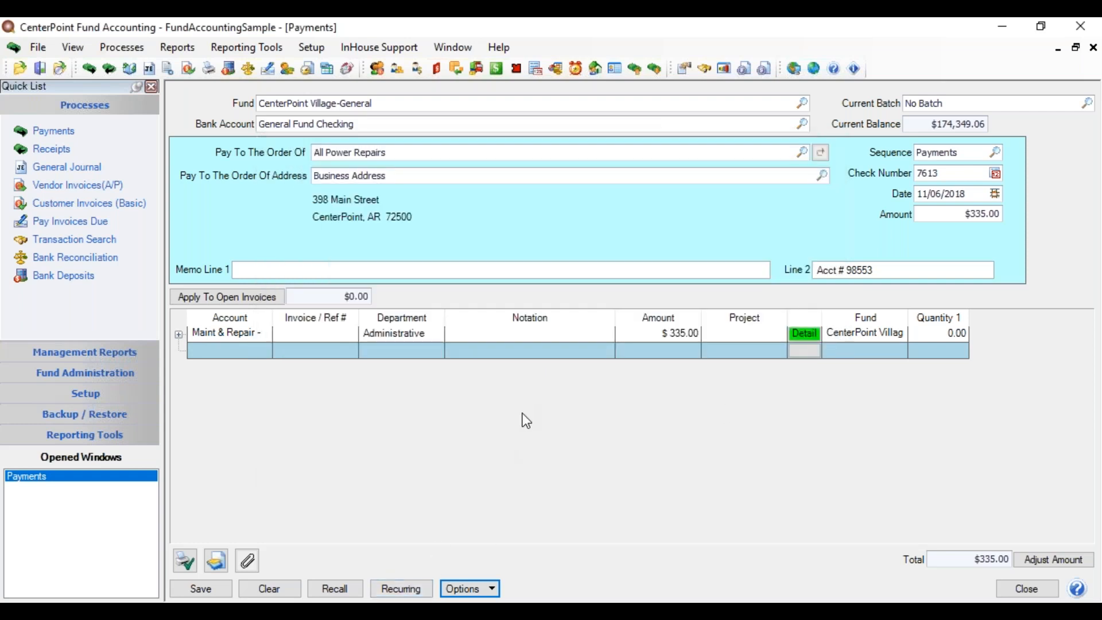
Switch the payment recall setting from Recall by Company to Recall by Company/Bank
{"action": "left_click", "coordinate": [492, 590]}
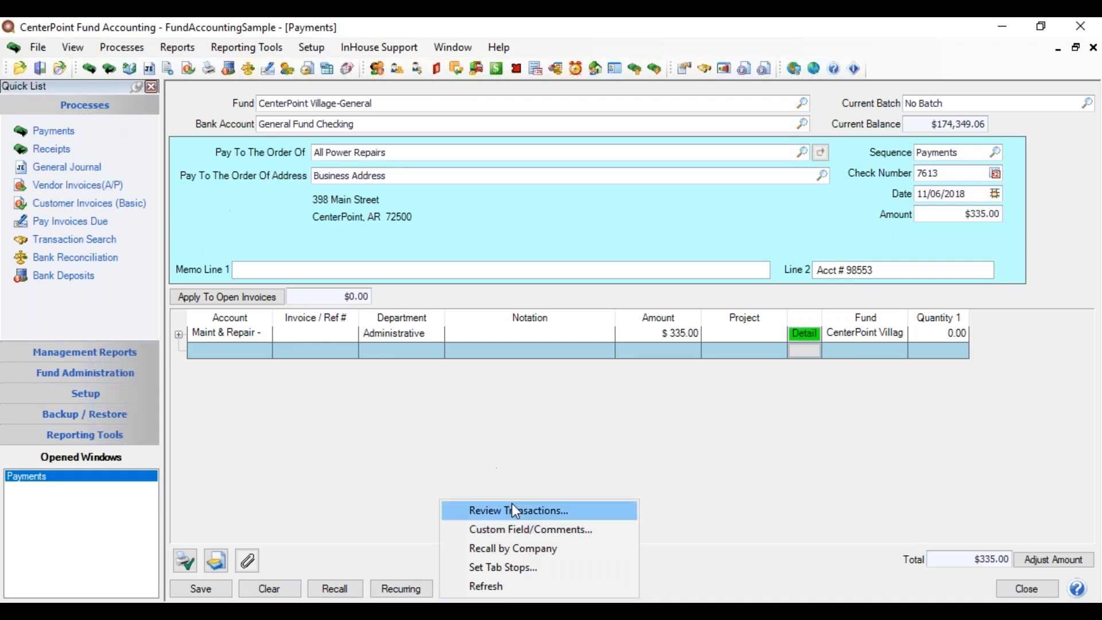
{"action": "left_click", "coordinate": [553, 547]}
Remove Memo Line 1 and the Apply To Open Invoices Button from the payment form's tab stops
{"action": "left_click", "coordinate": [459, 588]}
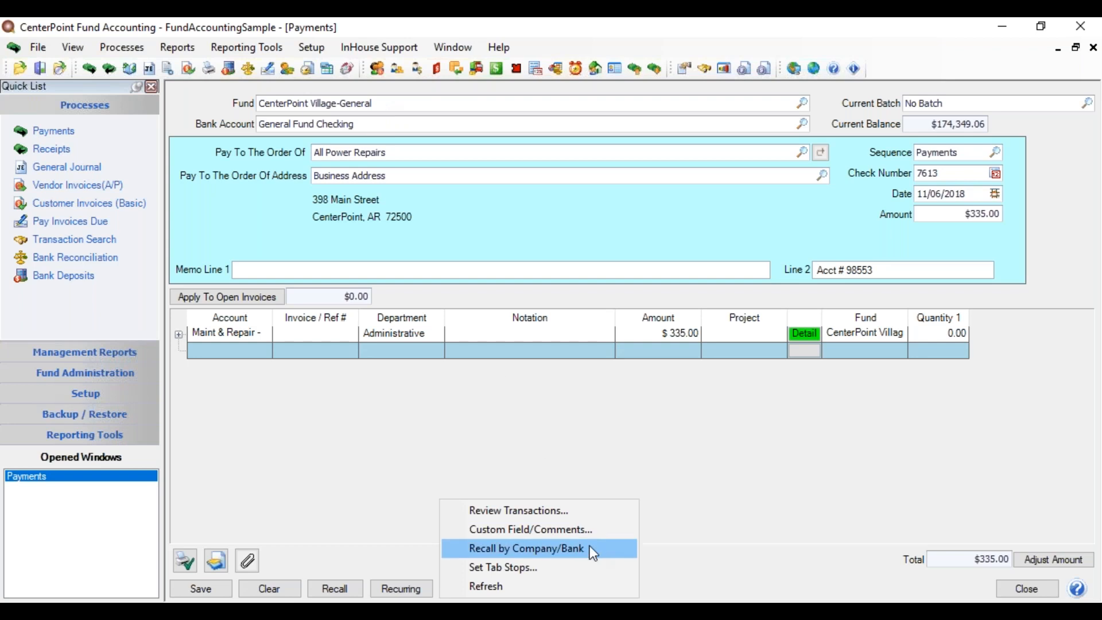
{"action": "left_click", "coordinate": [553, 567]}
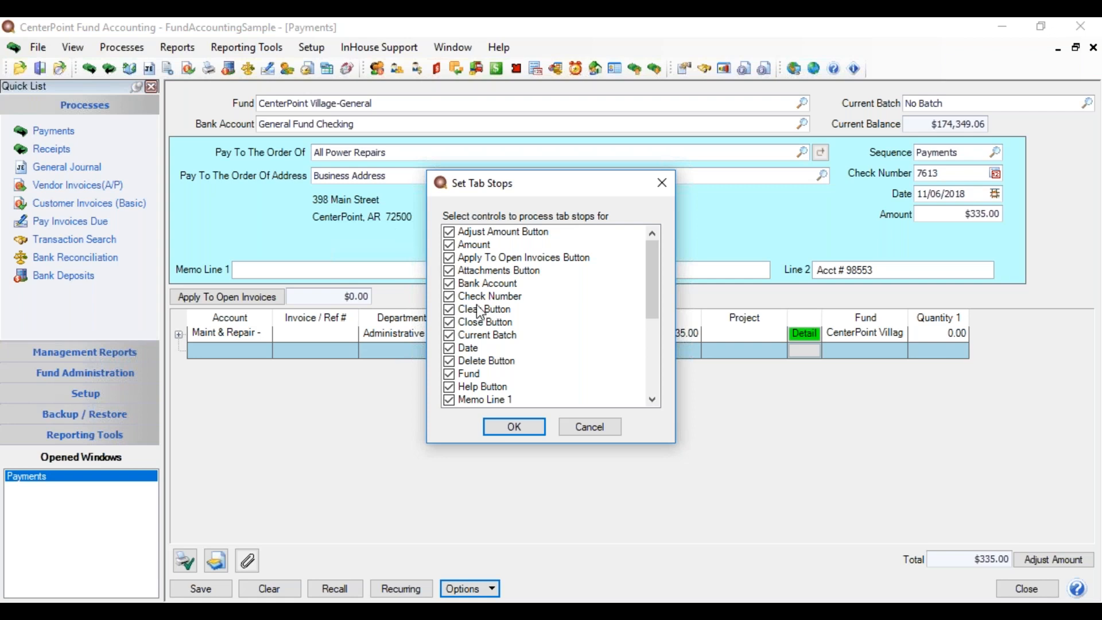
{"action": "left_click_drag", "start_coordinate": [657, 288], "coordinate": [655, 306]}
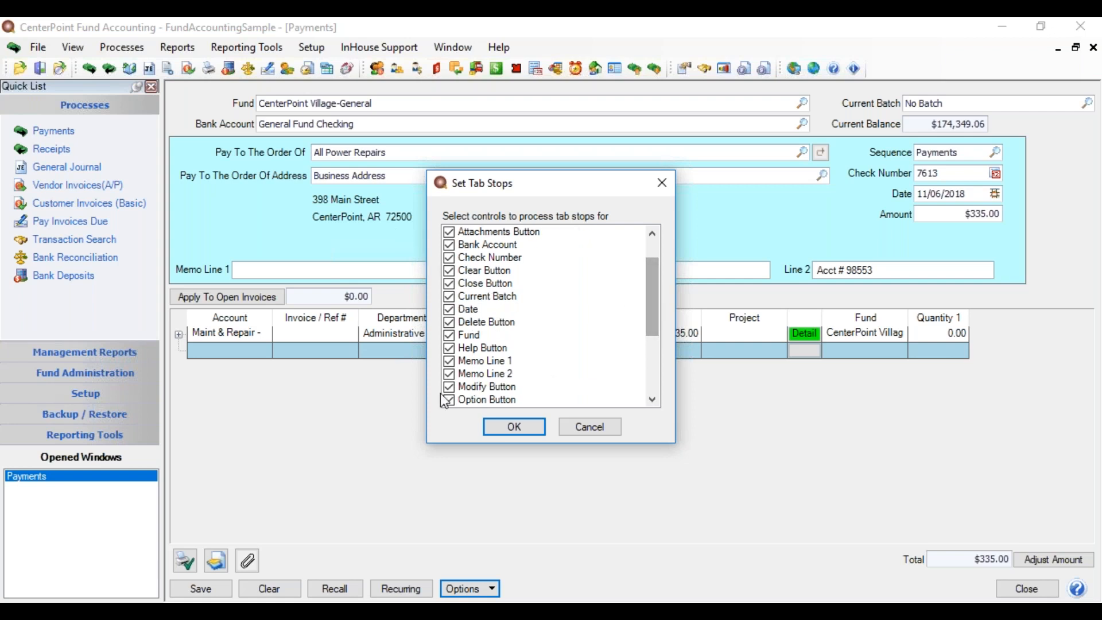
{"action": "left_click", "coordinate": [449, 361]}
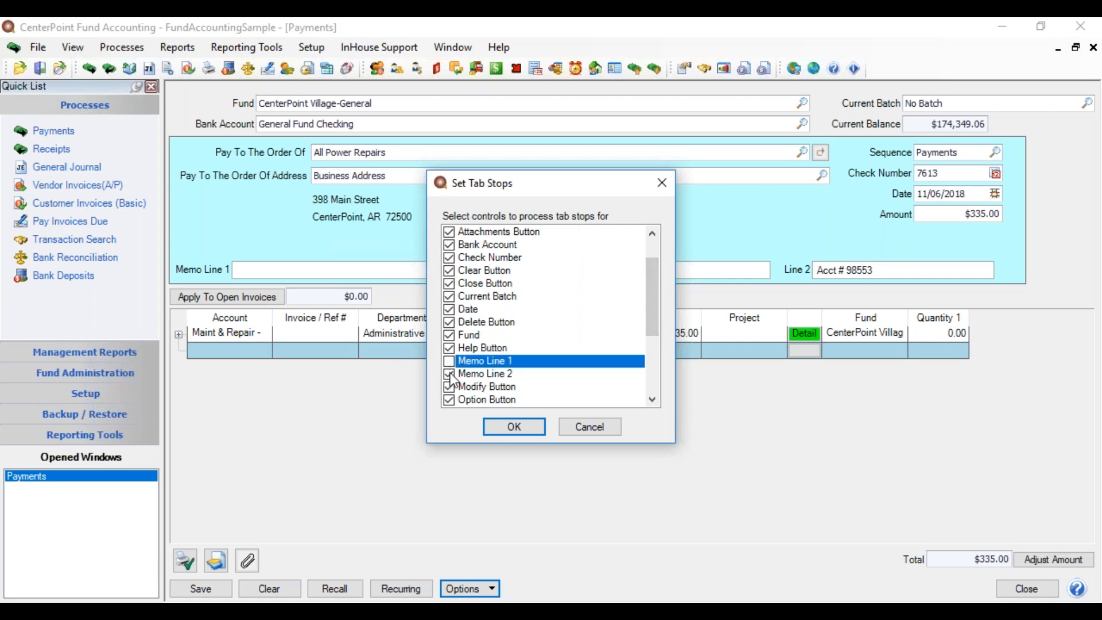
{"action": "left_click_drag", "start_coordinate": [650, 319], "coordinate": [661, 295]}
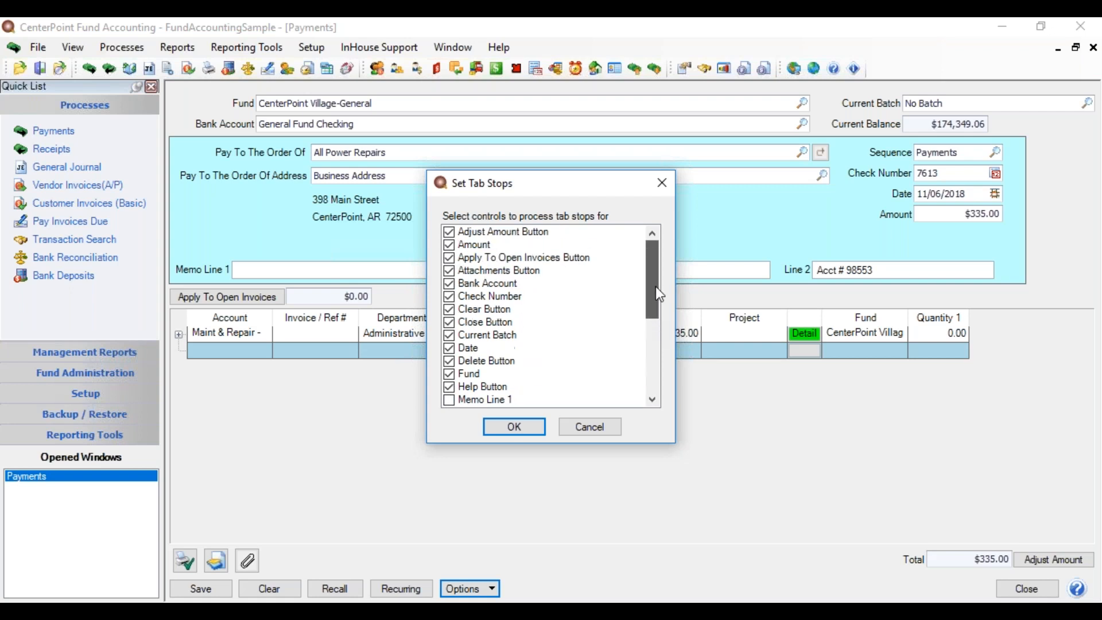
{"action": "left_click", "coordinate": [450, 258]}
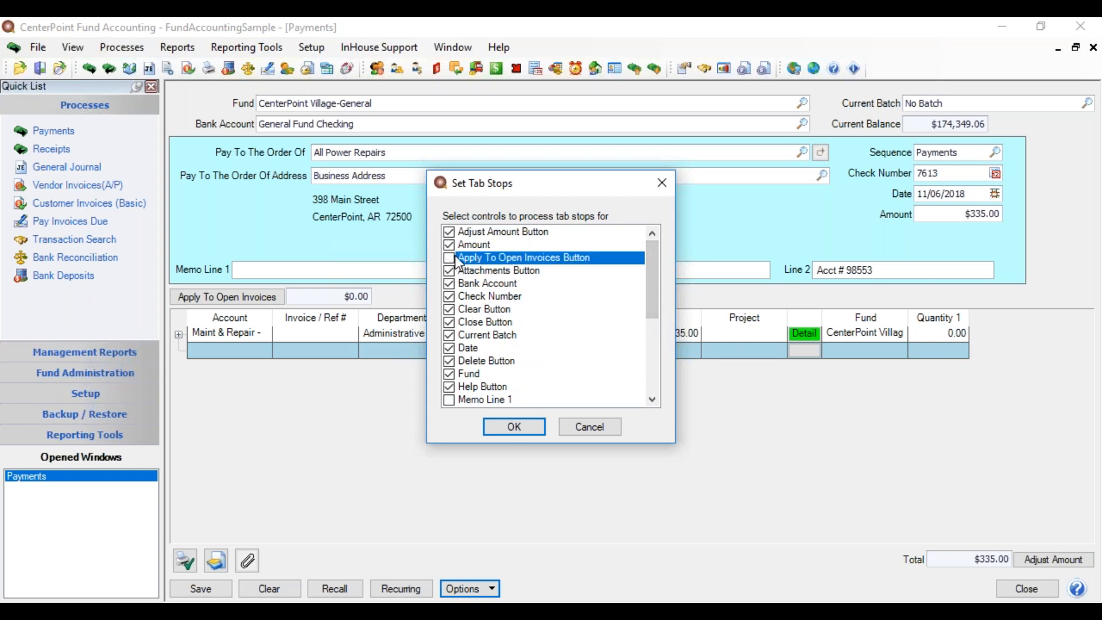
{"action": "left_click", "coordinate": [528, 427]}
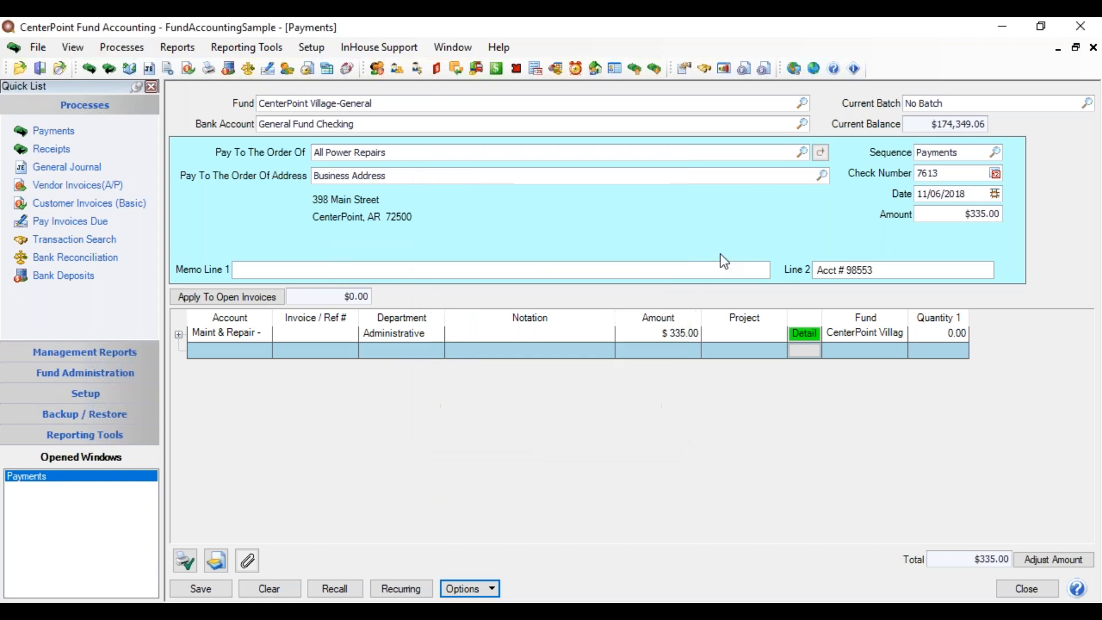
Check the tab order by stepping from the Date through the Amount to the first line's Account
{"action": "left_click", "coordinate": [982, 193]}
{"action": "key", "text": "Tab"}
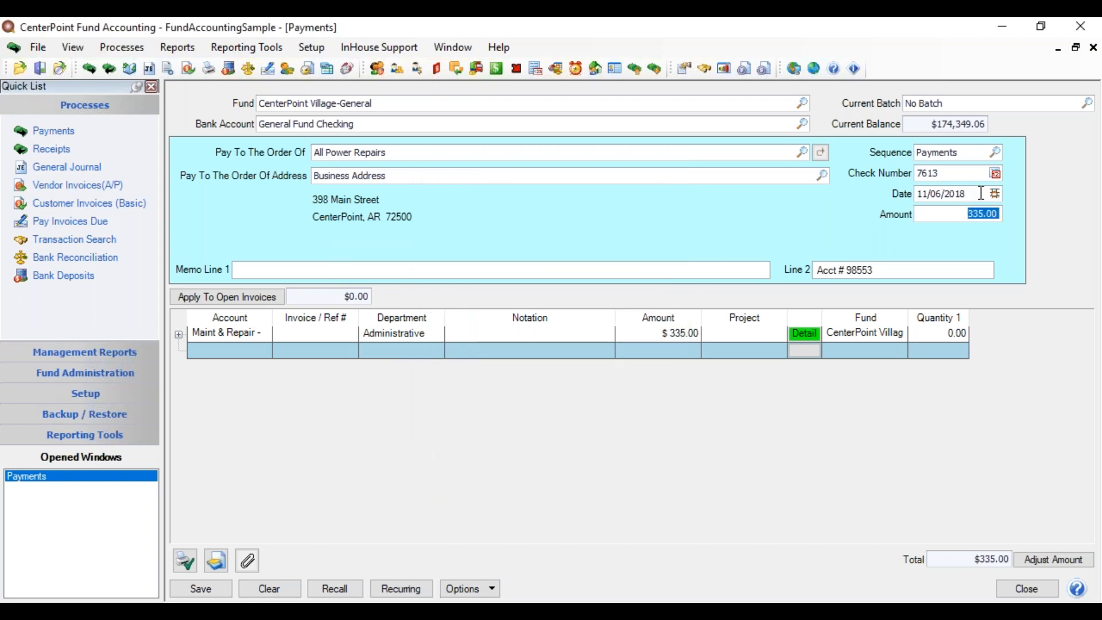
{"action": "key", "text": "Tab"}
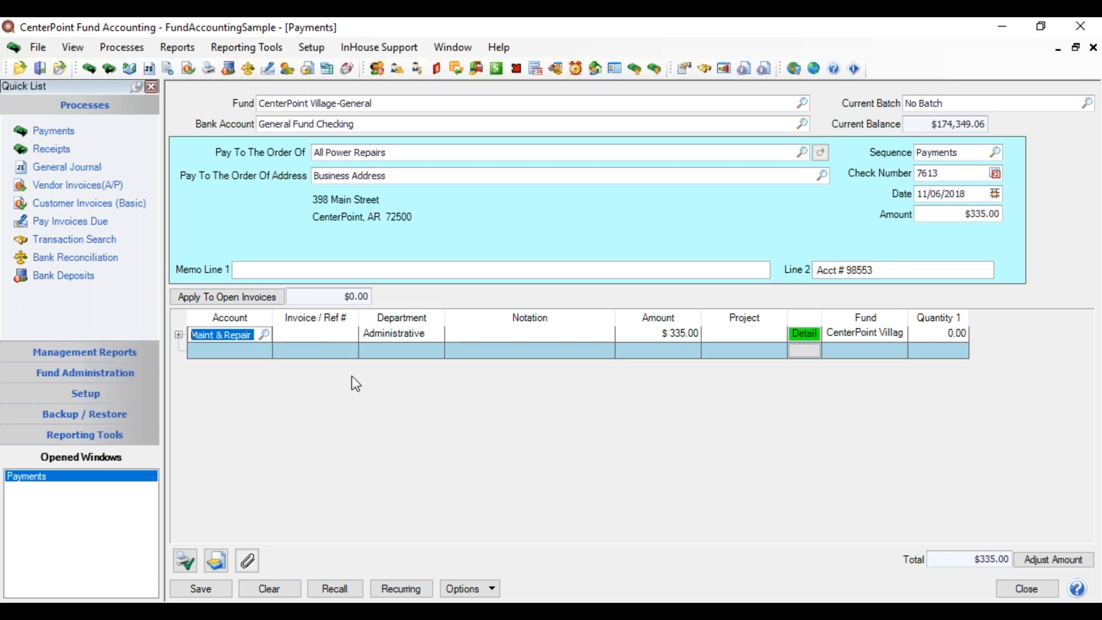
Refresh the payment form and add a Supplies - Office line of $30.00 for the Administrative department
{"action": "left_click", "coordinate": [466, 589]}
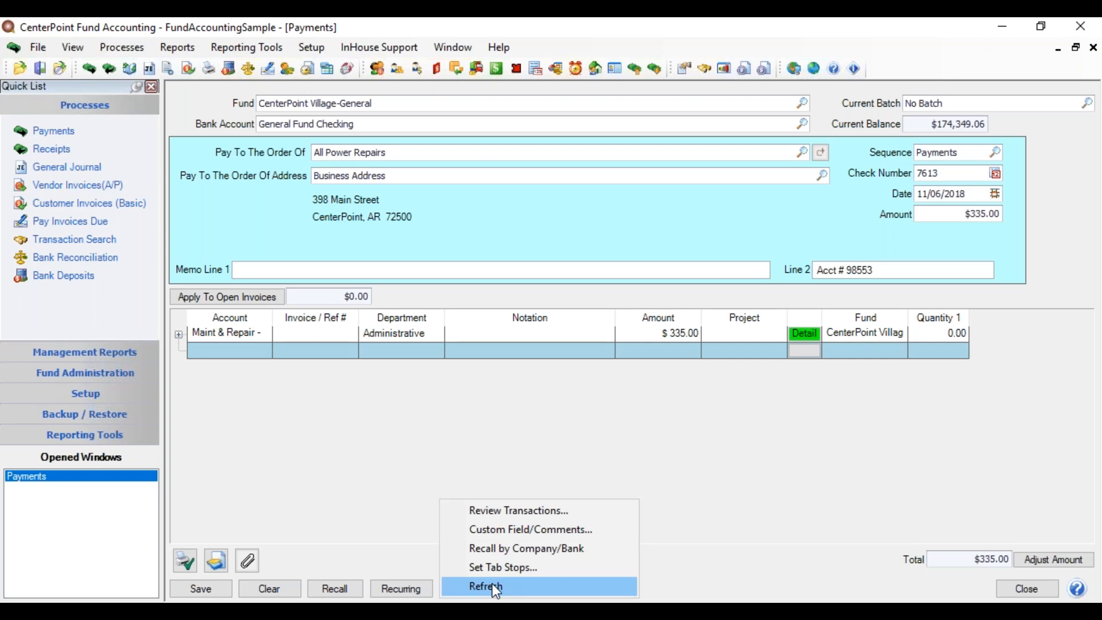
{"action": "left_click", "coordinate": [492, 587]}
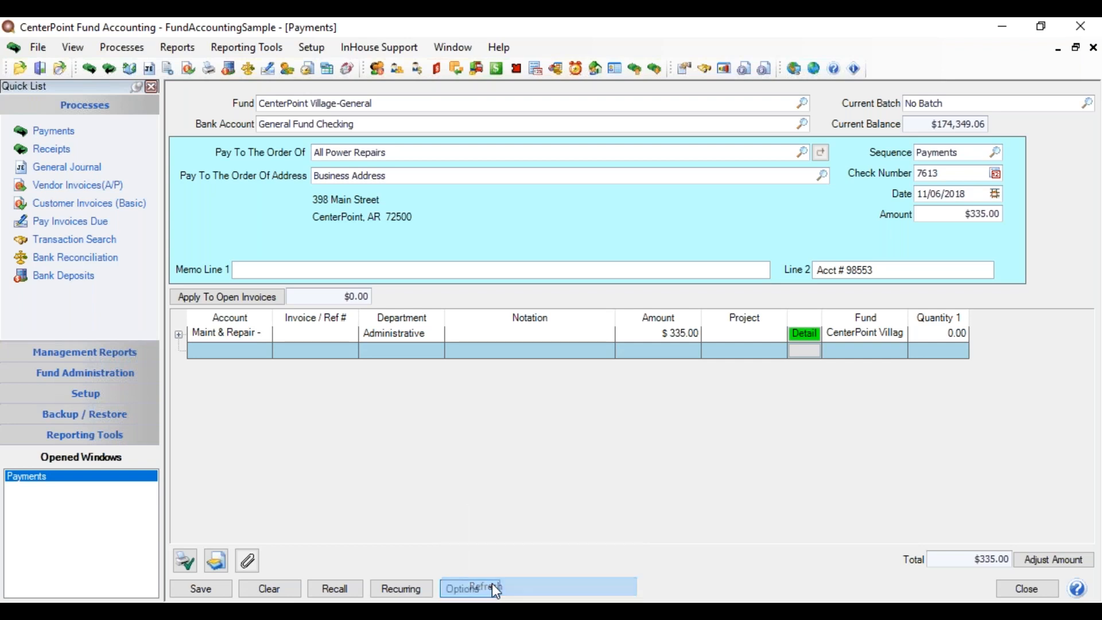
{"action": "left_click", "coordinate": [246, 349]}
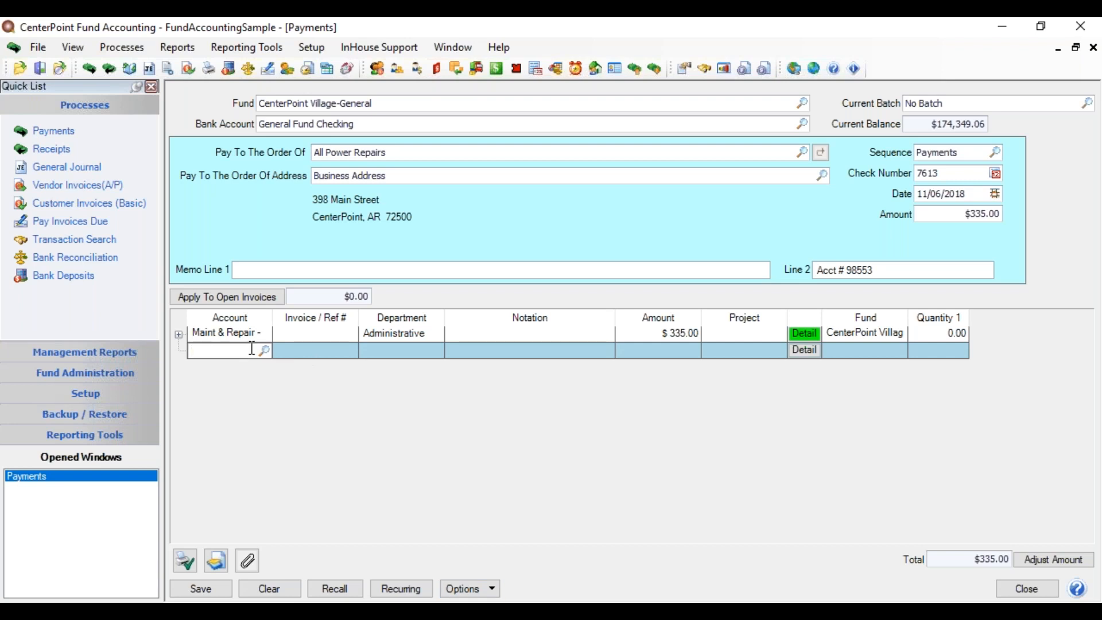
{"action": "type", "text": "supplies"}
{"action": "key", "text": "Tab"}
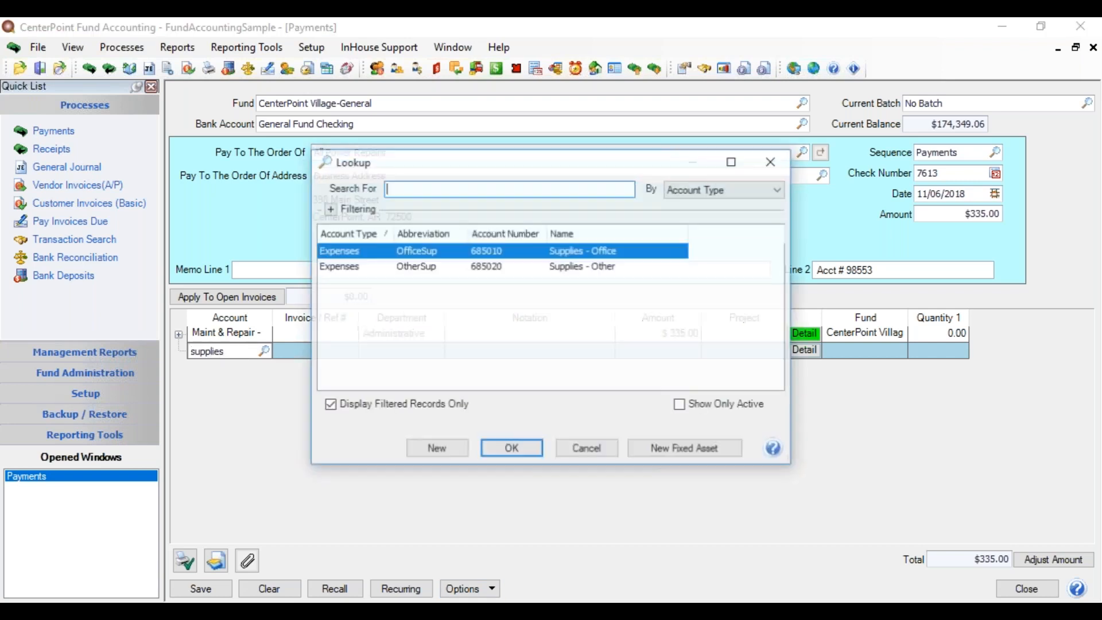
{"action": "left_click", "coordinate": [574, 250]}
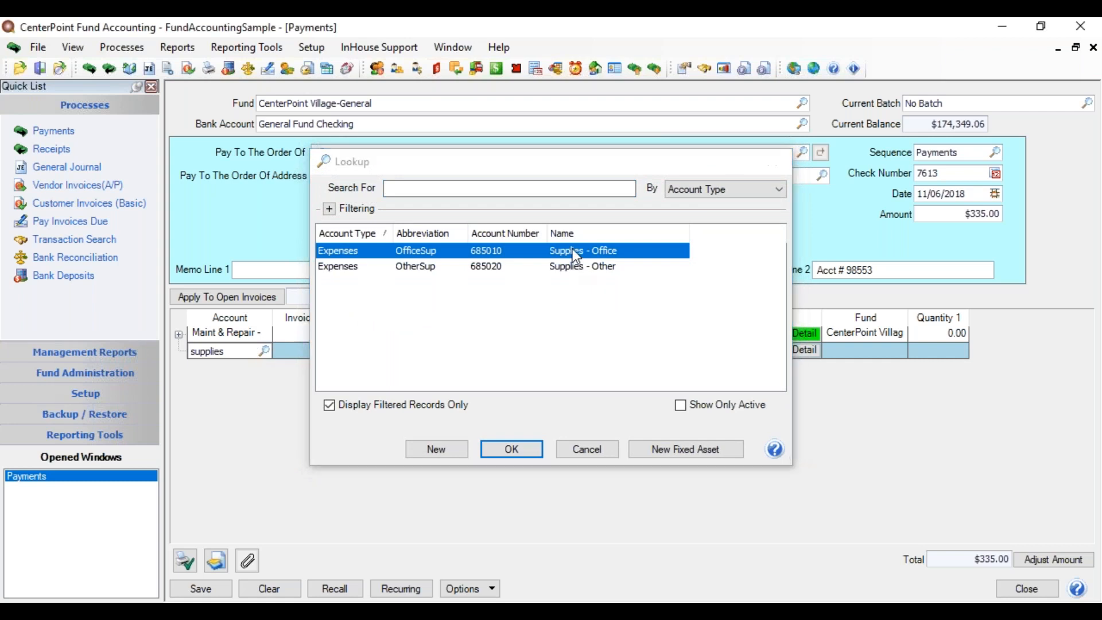
{"action": "double_click", "coordinate": [573, 251]}
{"action": "key", "text": "Tab"}
{"action": "type", "text": "ad"}
{"action": "key", "text": "Tab"}
{"action": "key", "text": "Tab"}
{"action": "type", "text": "30"}
{"action": "key", "text": "Tab"}
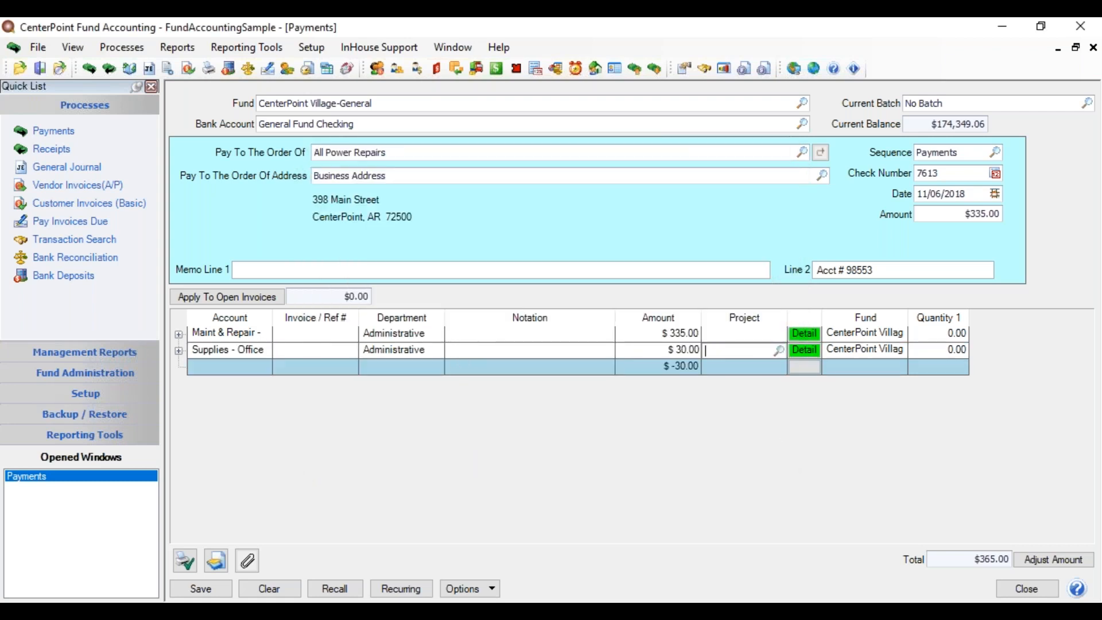
Add the Line Sequence column to the payment's detail grid
{"action": "right_click", "coordinate": [770, 367]}
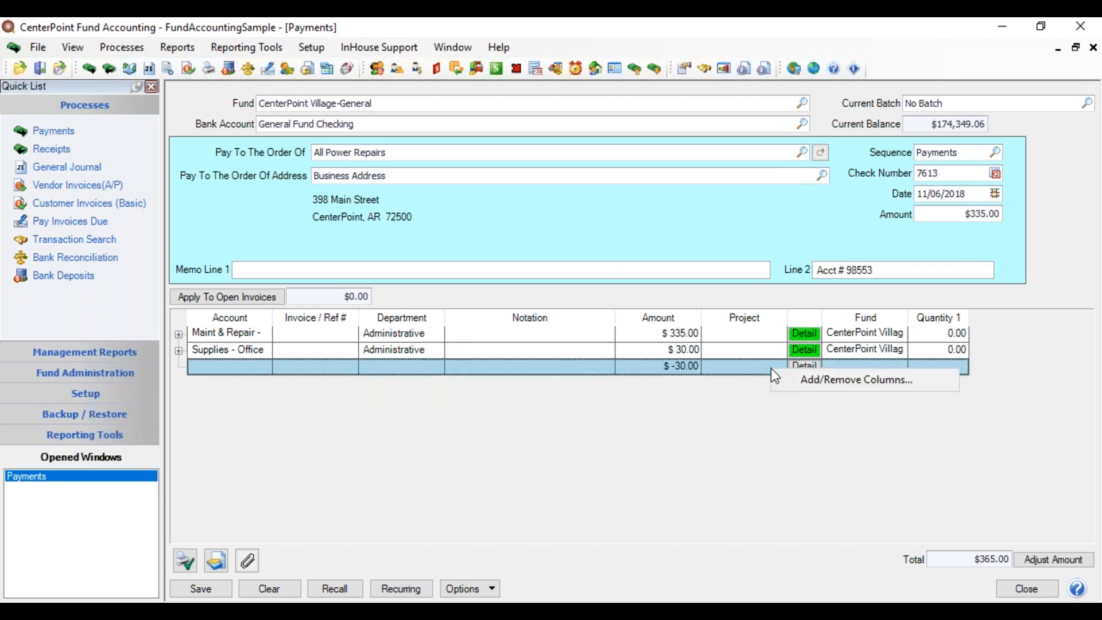
{"action": "left_click", "coordinate": [808, 380]}
{"action": "left_click_drag", "start_coordinate": [621, 263], "coordinate": [637, 377]}
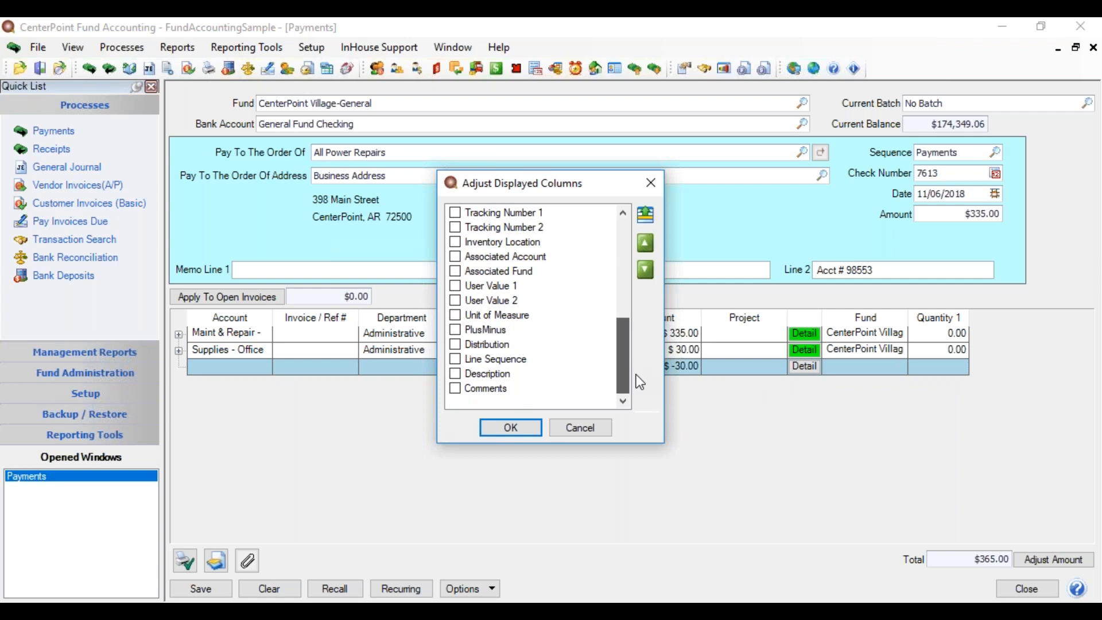
{"action": "left_click", "coordinate": [455, 360]}
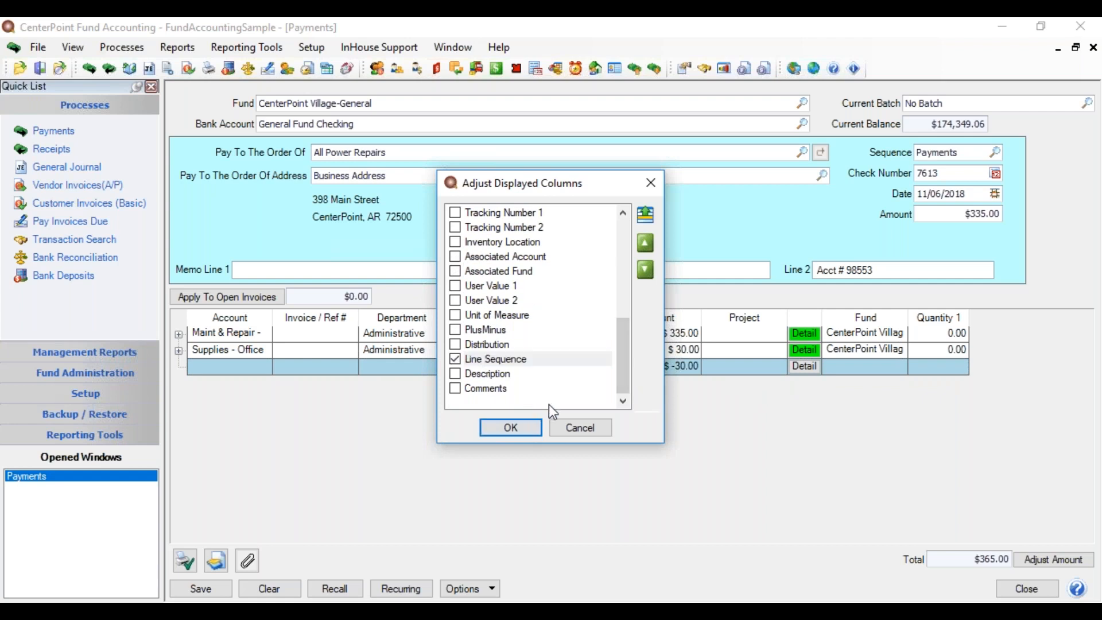
{"action": "left_click", "coordinate": [512, 427]}
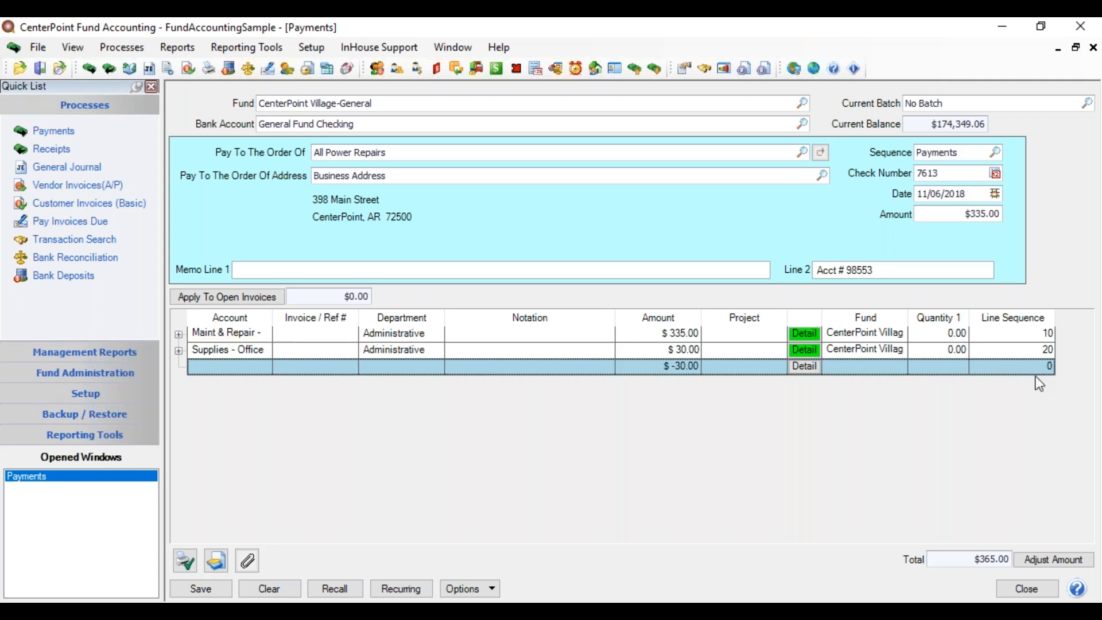
Set the Supplies - Office line's sequence to 8 and refresh the payment to reorder its lines
{"action": "left_click", "coordinate": [1032, 351]}
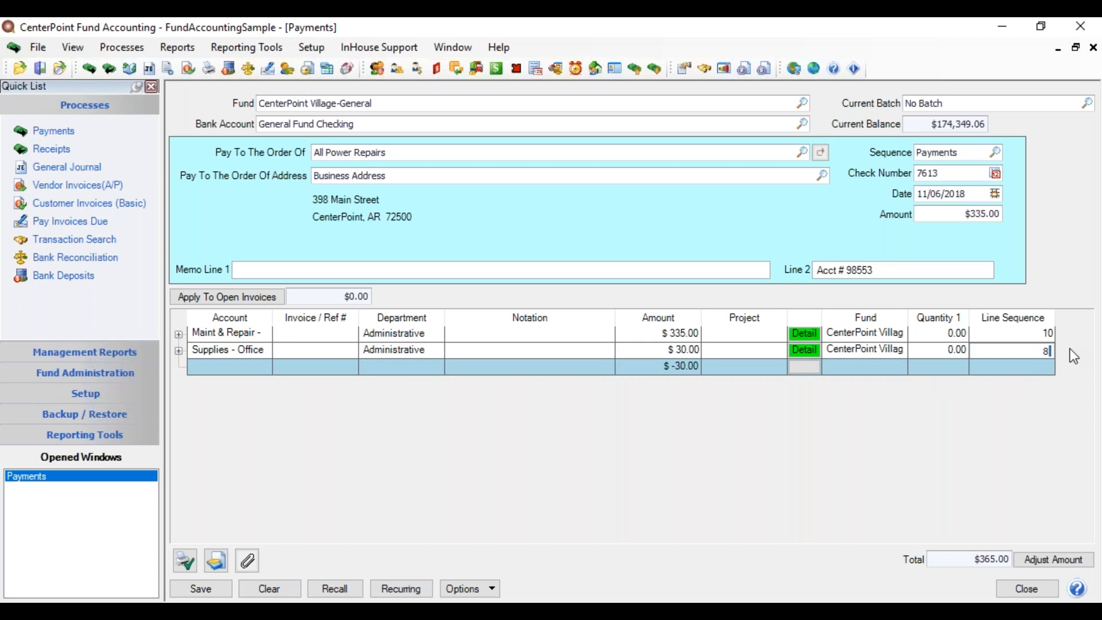
{"action": "type", "text": "8"}
{"action": "key", "text": "Return"}
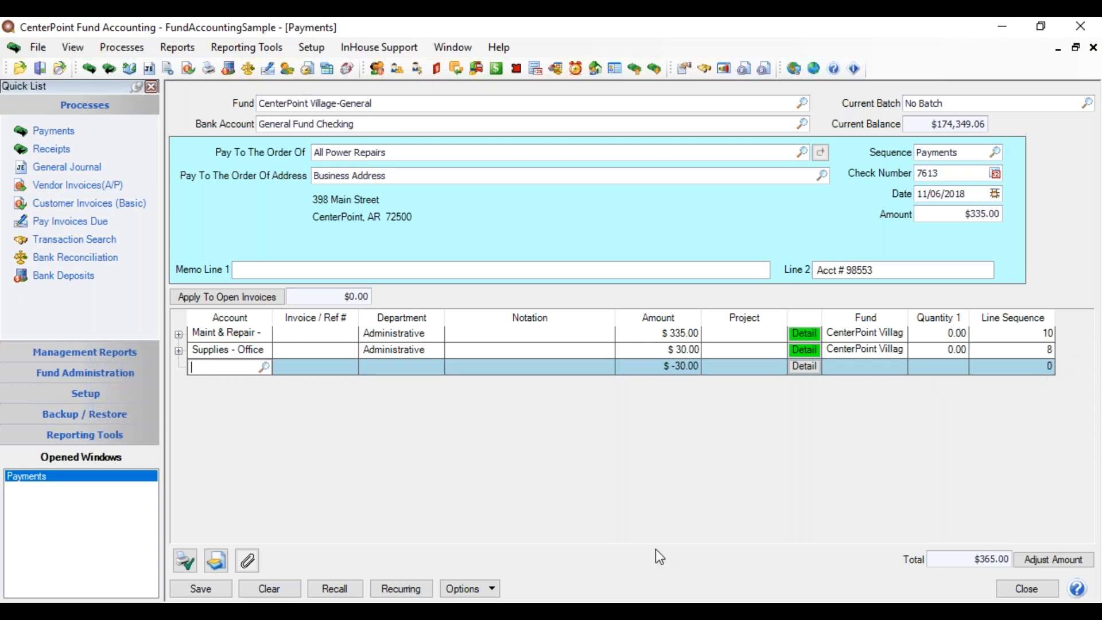
{"action": "left_click", "coordinate": [469, 588]}
{"action": "left_click", "coordinate": [487, 586]}
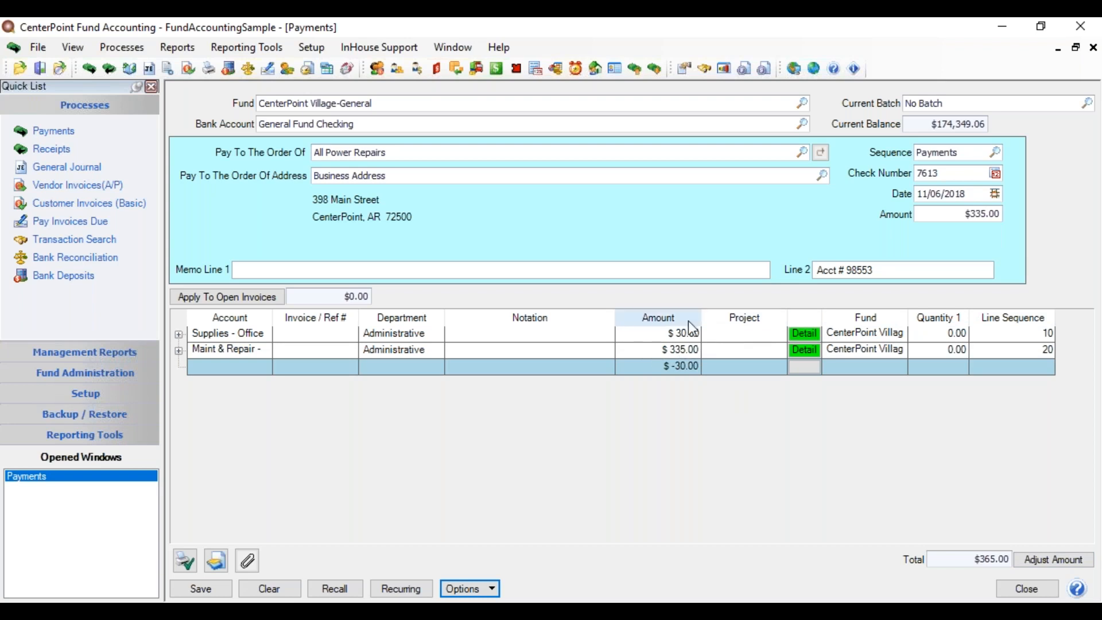
Adjust the payment amount to match the line total, then set the Maint & Repair line's amount to $330.00
{"action": "left_click", "coordinate": [1051, 558]}
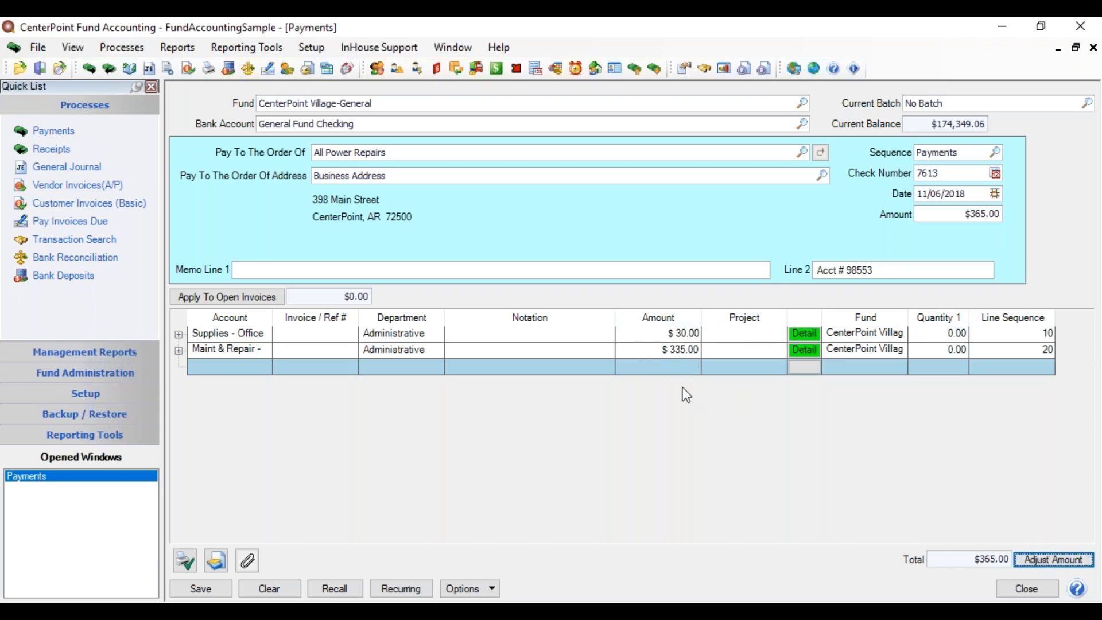
{"action": "left_click", "coordinate": [668, 351]}
{"action": "left_click_drag", "start_coordinate": [667, 351], "coordinate": [779, 349]}
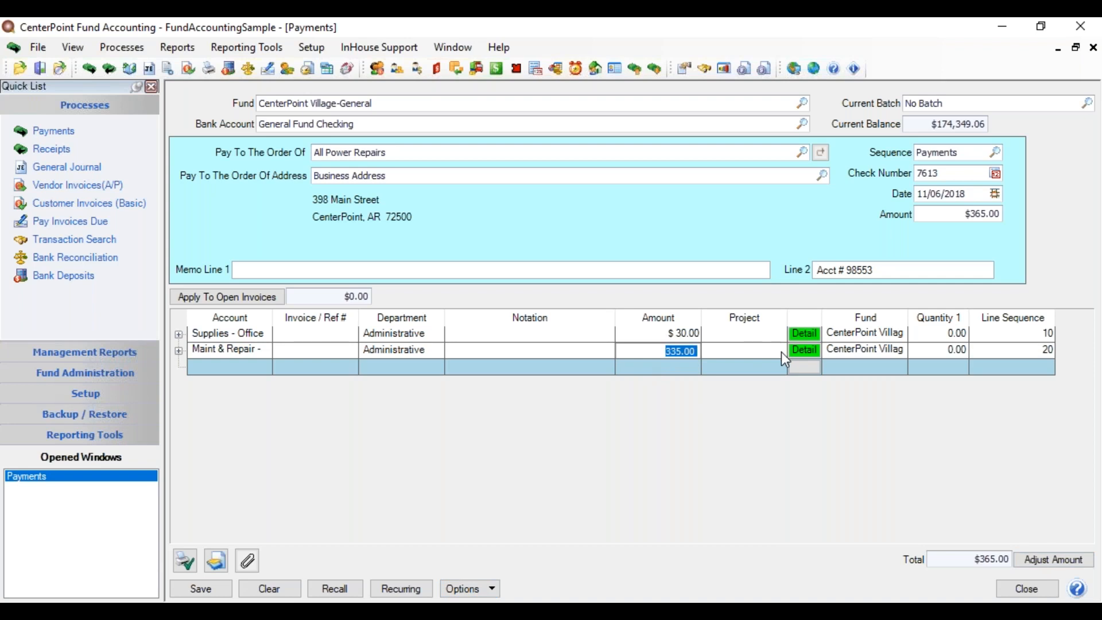
{"action": "type", "text": "330"}
{"action": "key", "text": "Tab"}
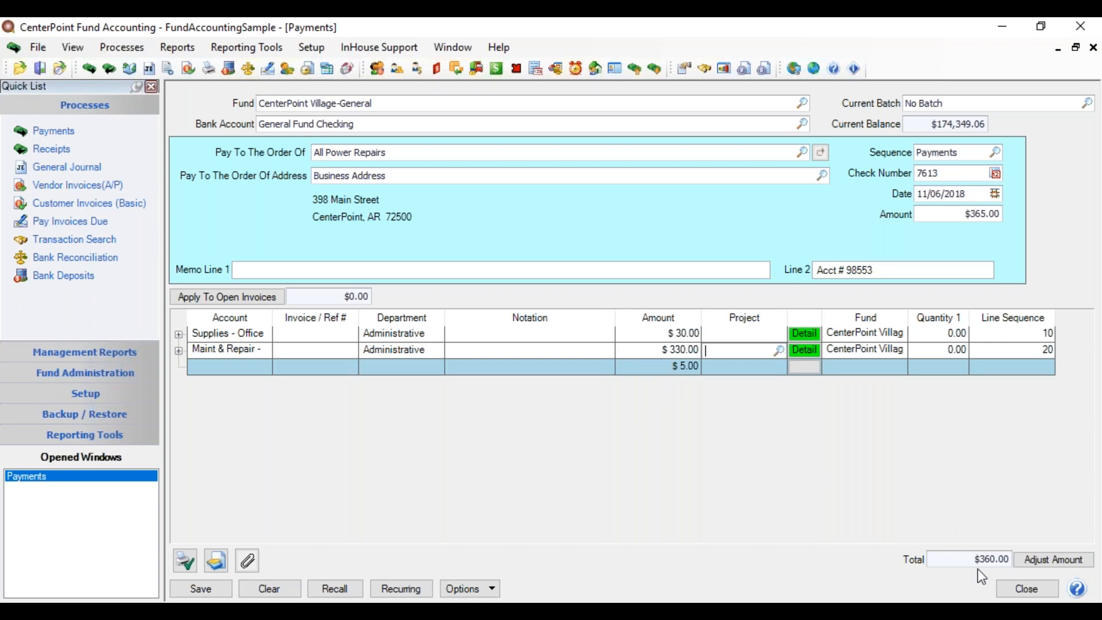
Try saving and decline the subdivision amounts, then adjust the payment amount to the line total and save the payment
{"action": "left_click", "coordinate": [202, 589]}
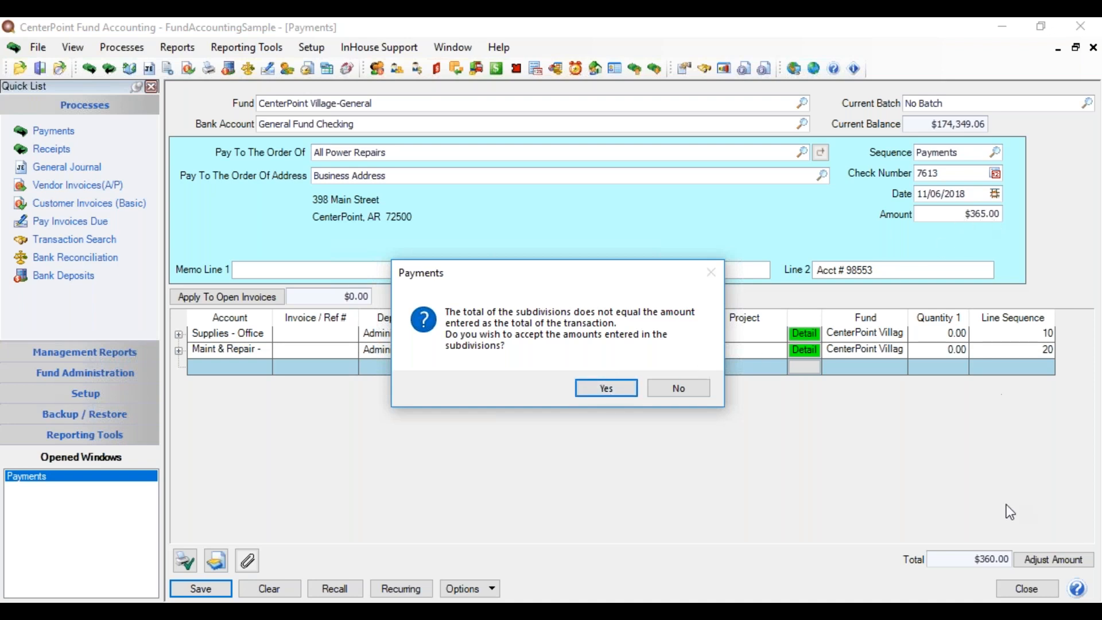
{"action": "left_click", "coordinate": [680, 392]}
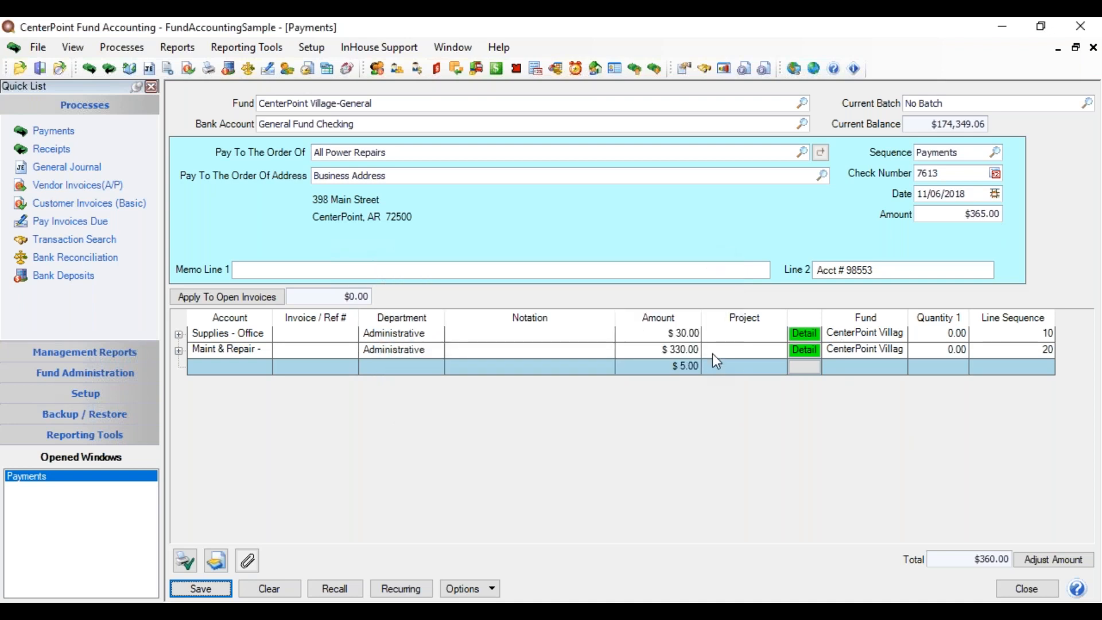
{"action": "left_click", "coordinate": [1050, 559]}
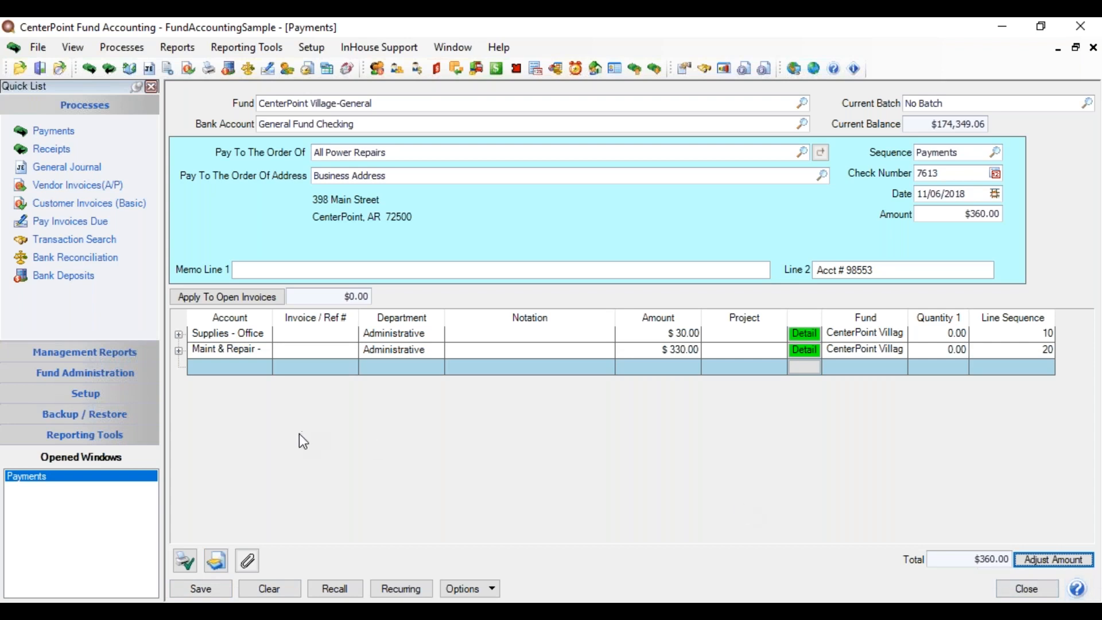
{"action": "left_click", "coordinate": [201, 589]}
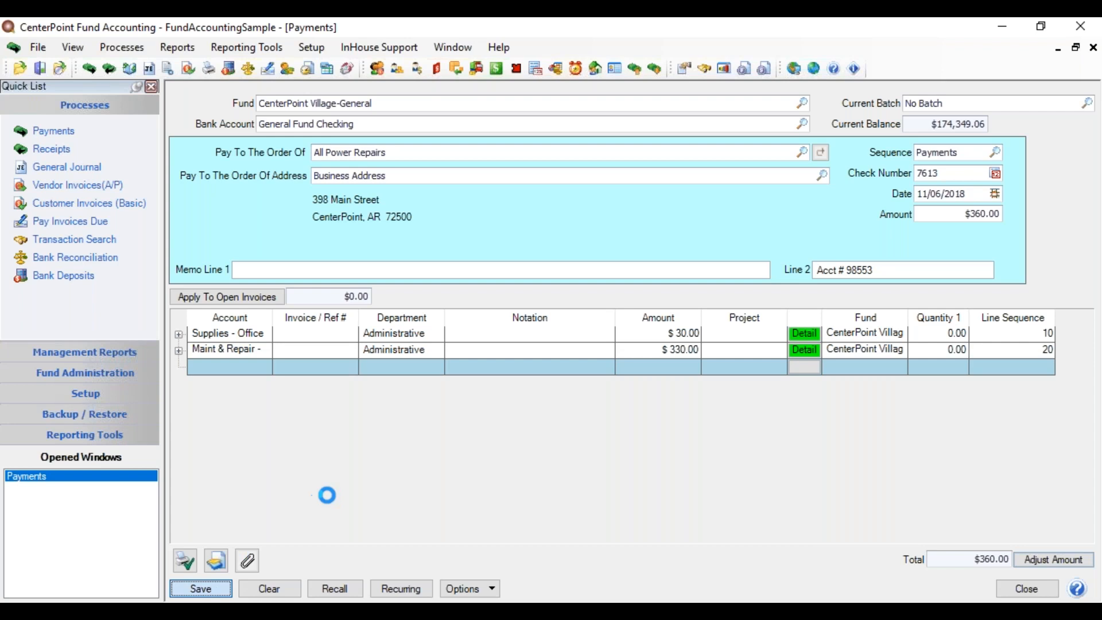